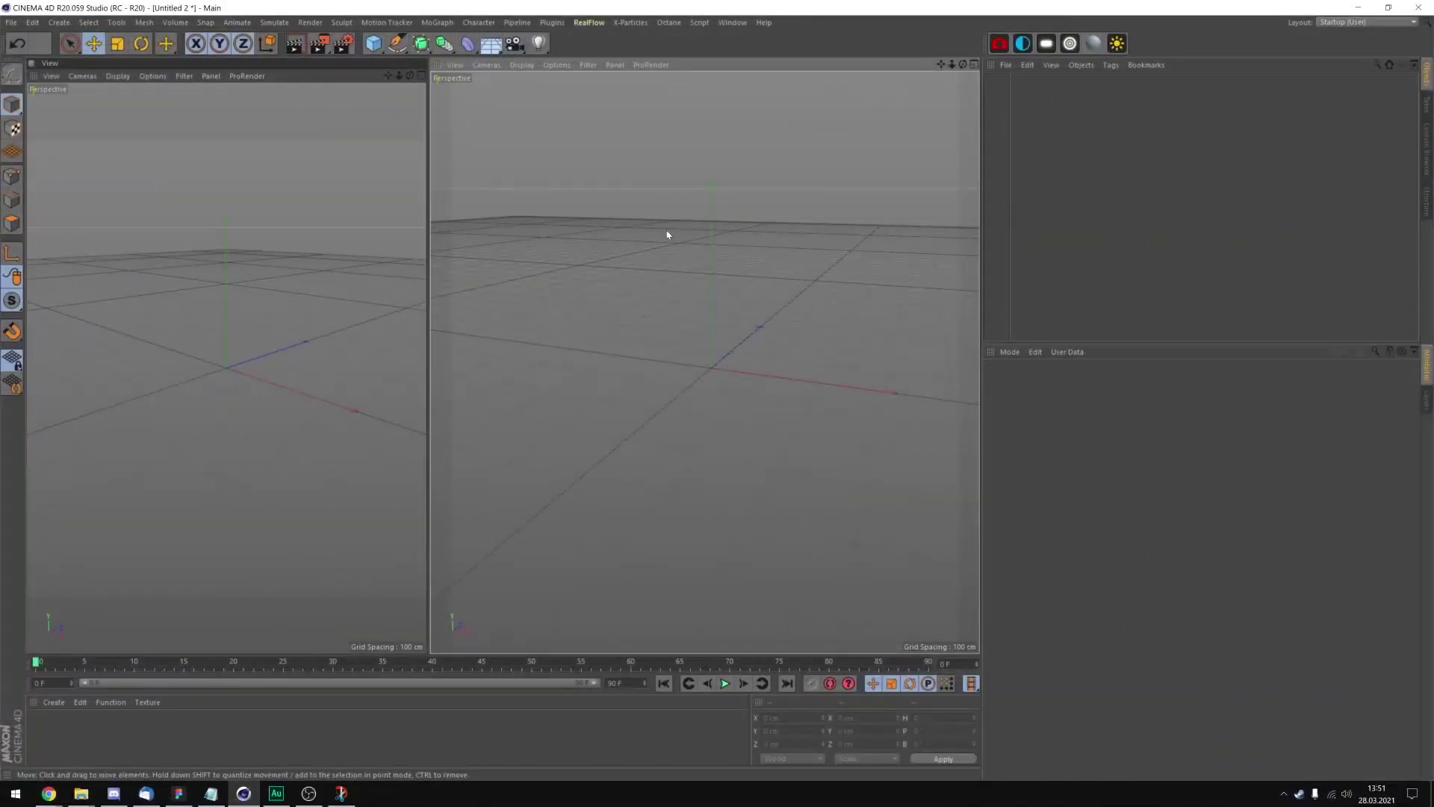
Check the output size and resolution in the render settings.
left_click(319, 44)
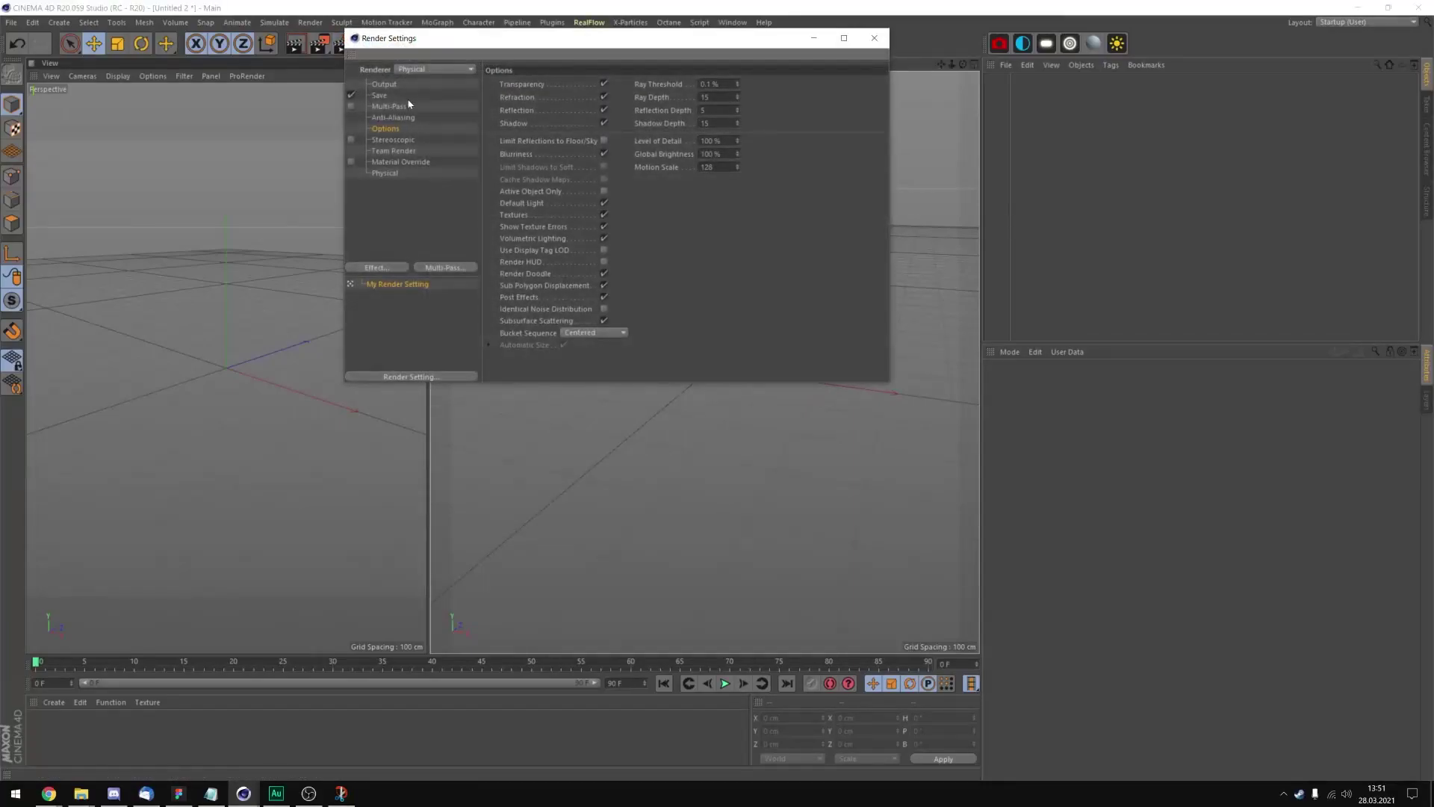
left_click(396, 87)
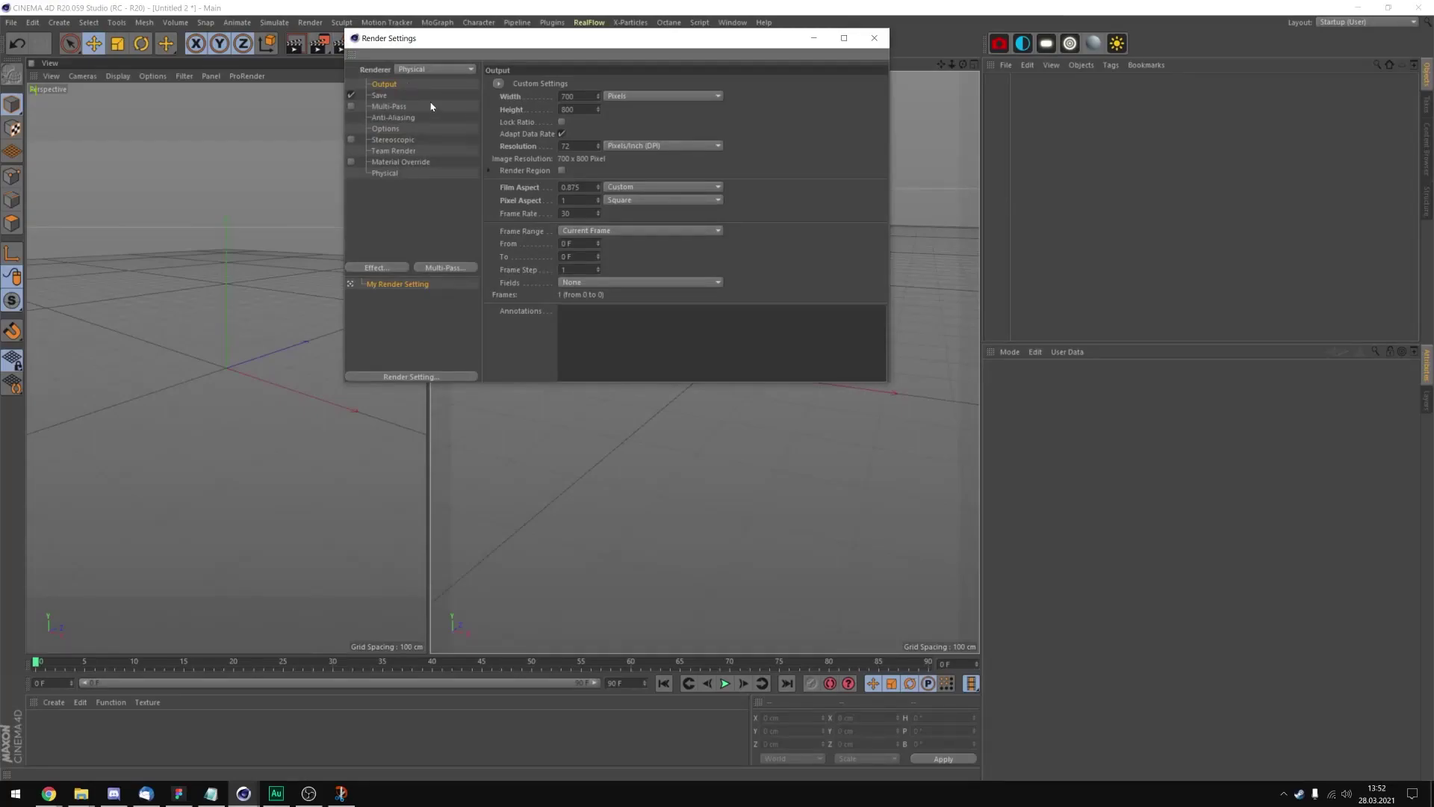
left_click(874, 37)
Add a sphere to the scene and set its segments to 60.
left_click_drag(372, 47, 629, 93)
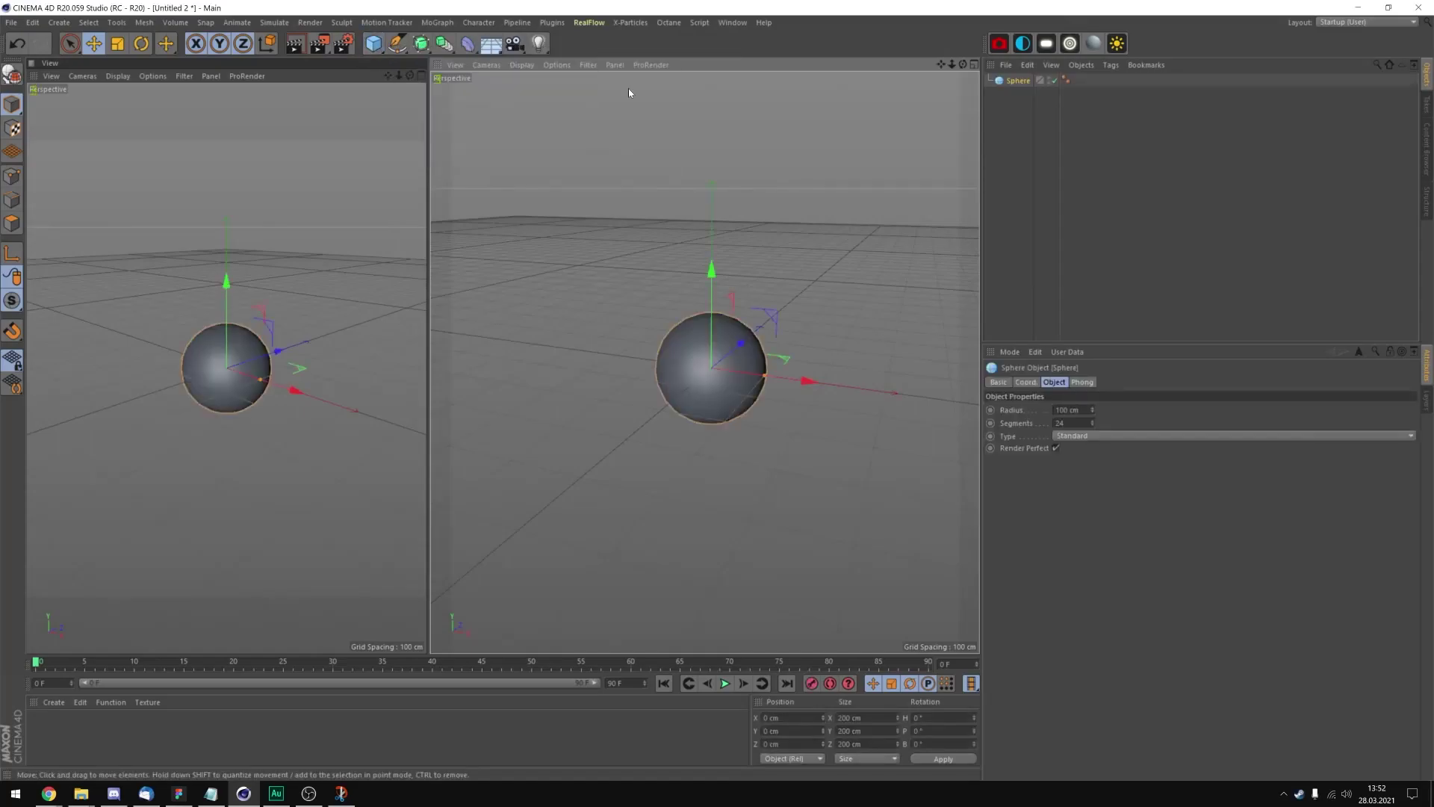
left_click_drag(1068, 423, 1016, 423)
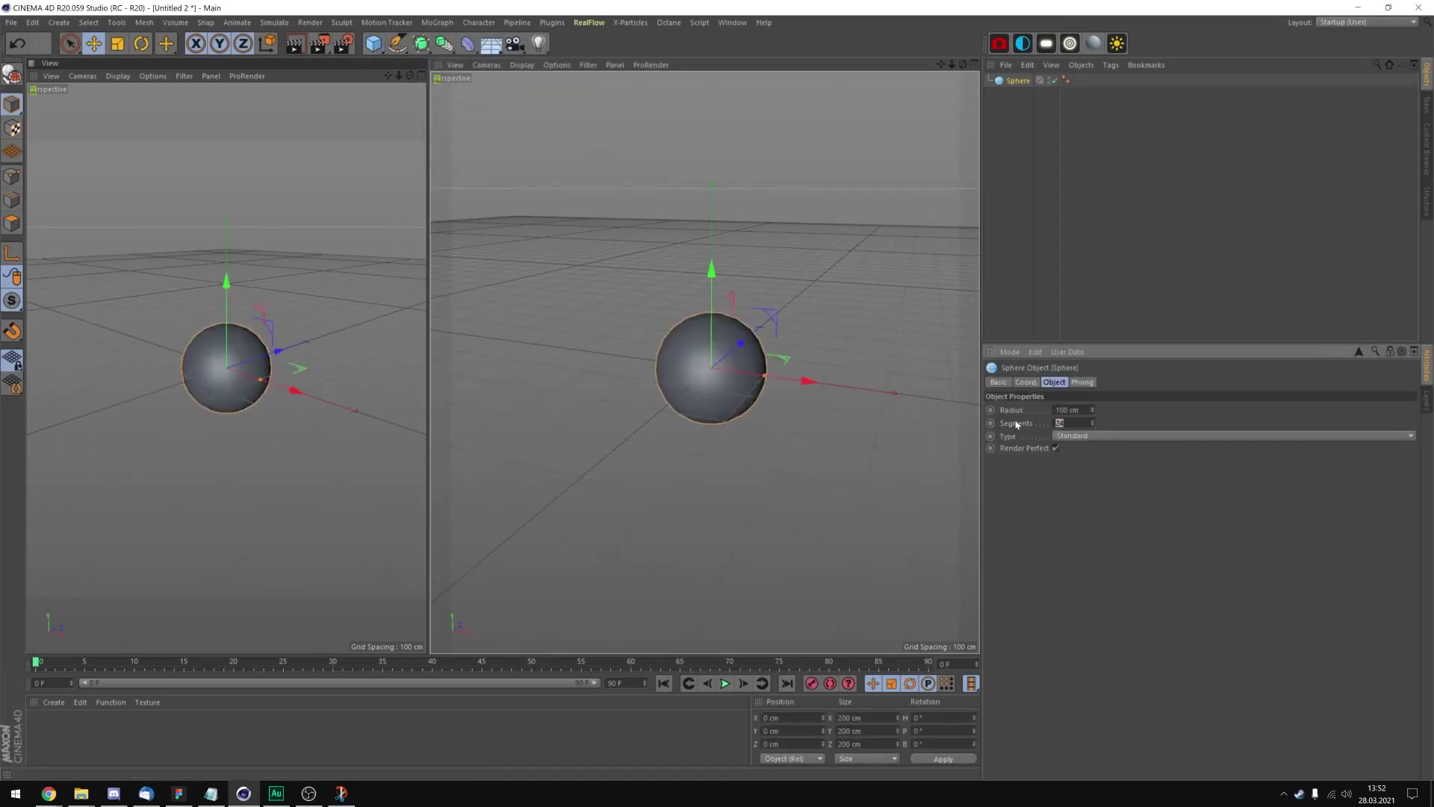
type("60")
key("Return")
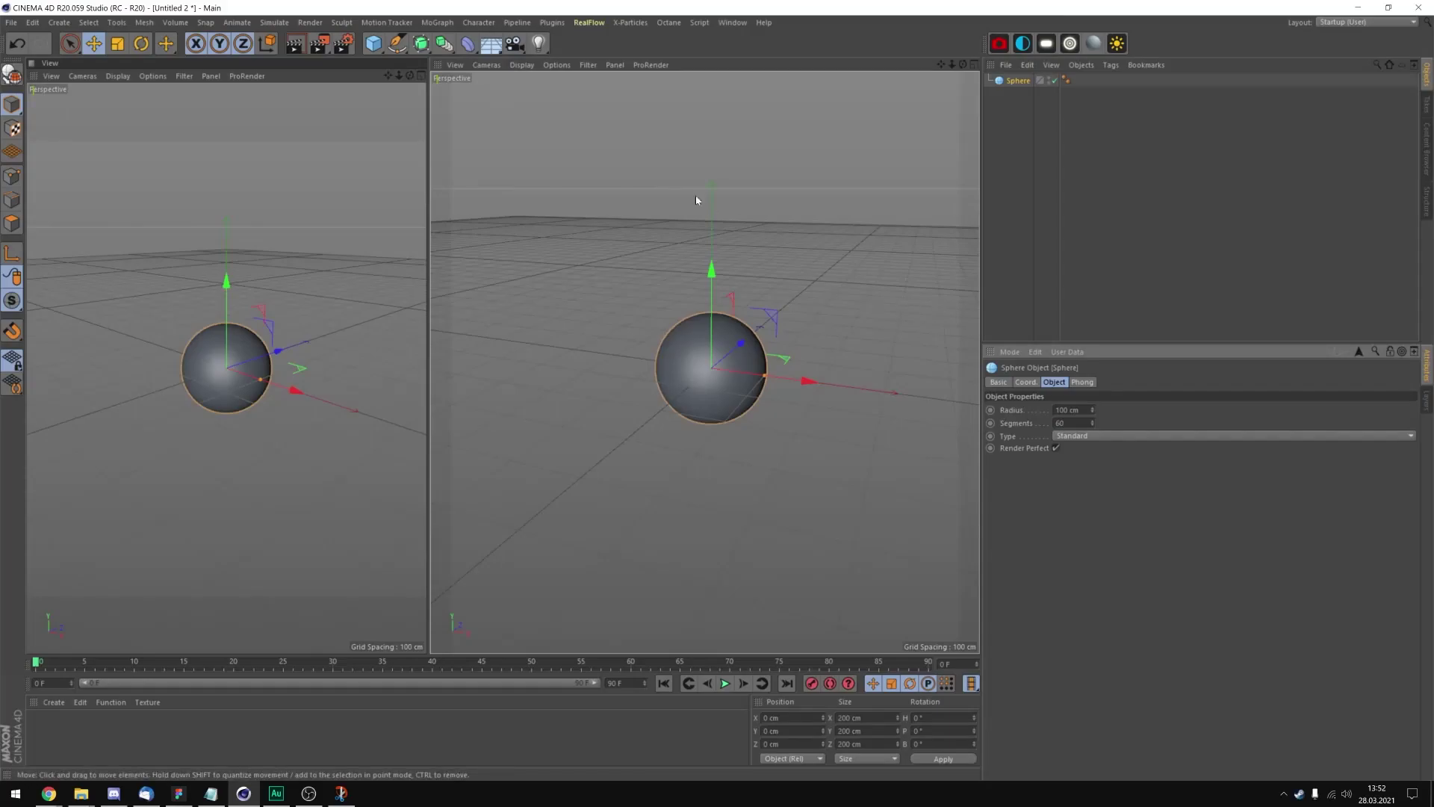
Add a camera to the scene and look through it.
left_click(515, 43)
left_click(1018, 81)
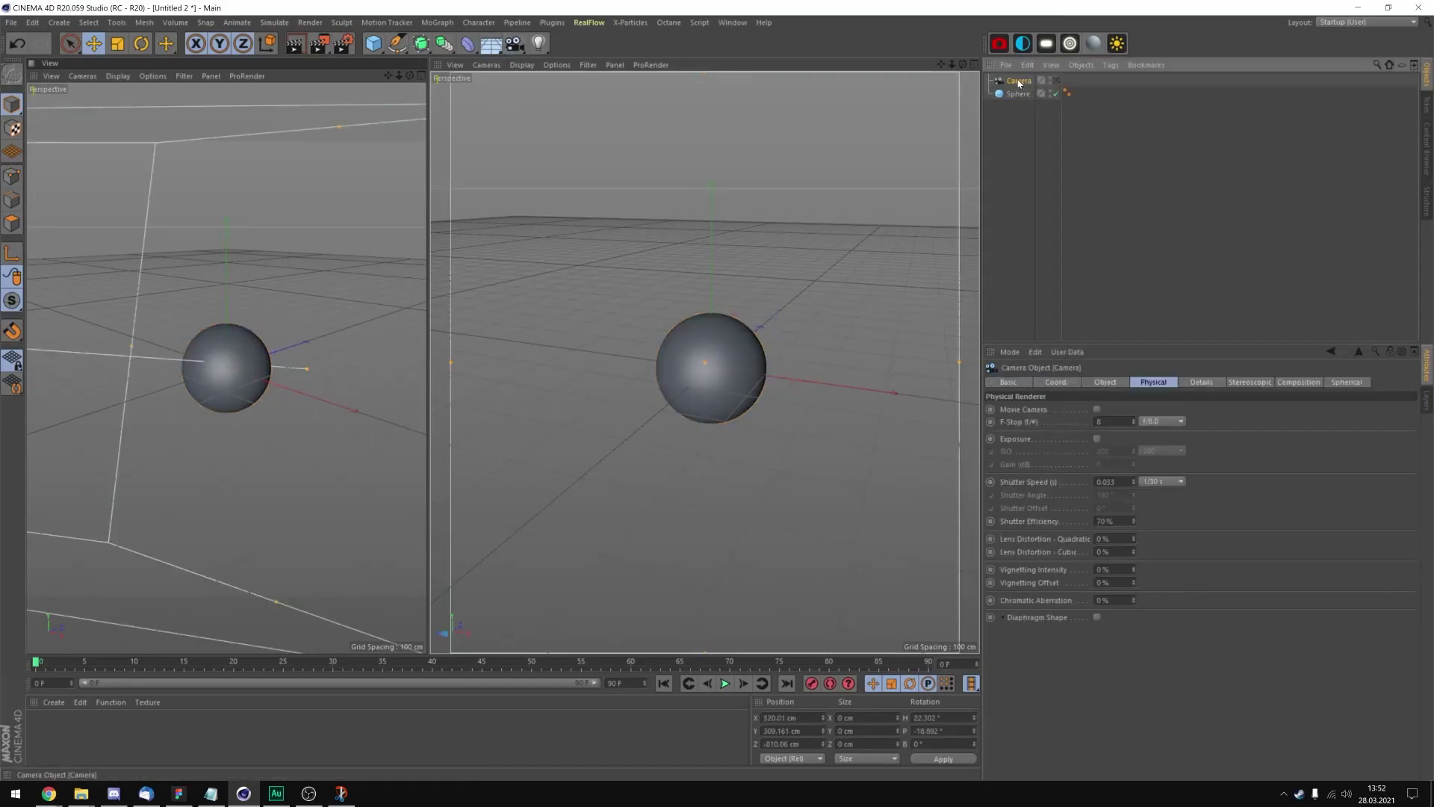
left_click(1056, 80)
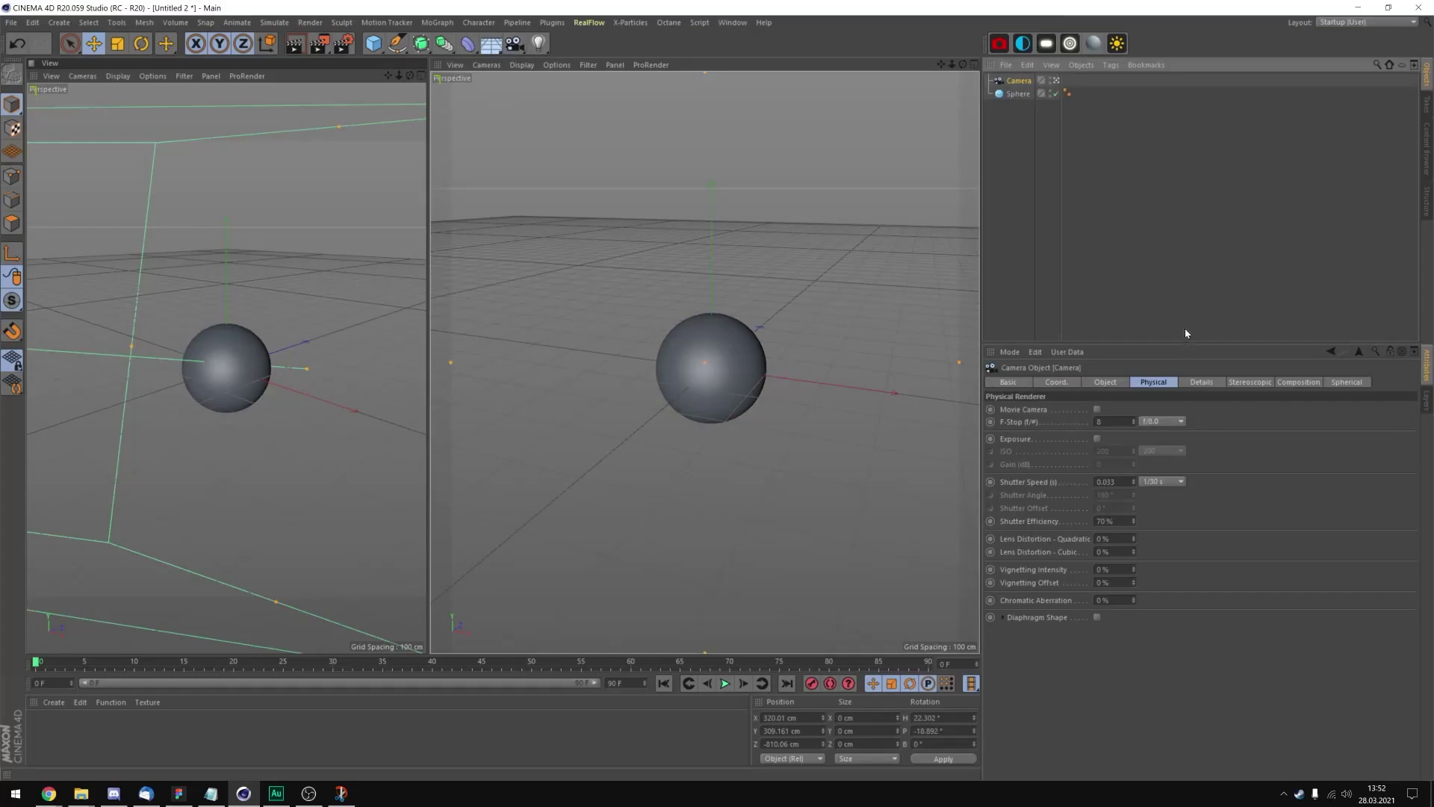
Set the camera's focal length to the Portrait (80 mm) preset.
left_click(1107, 382)
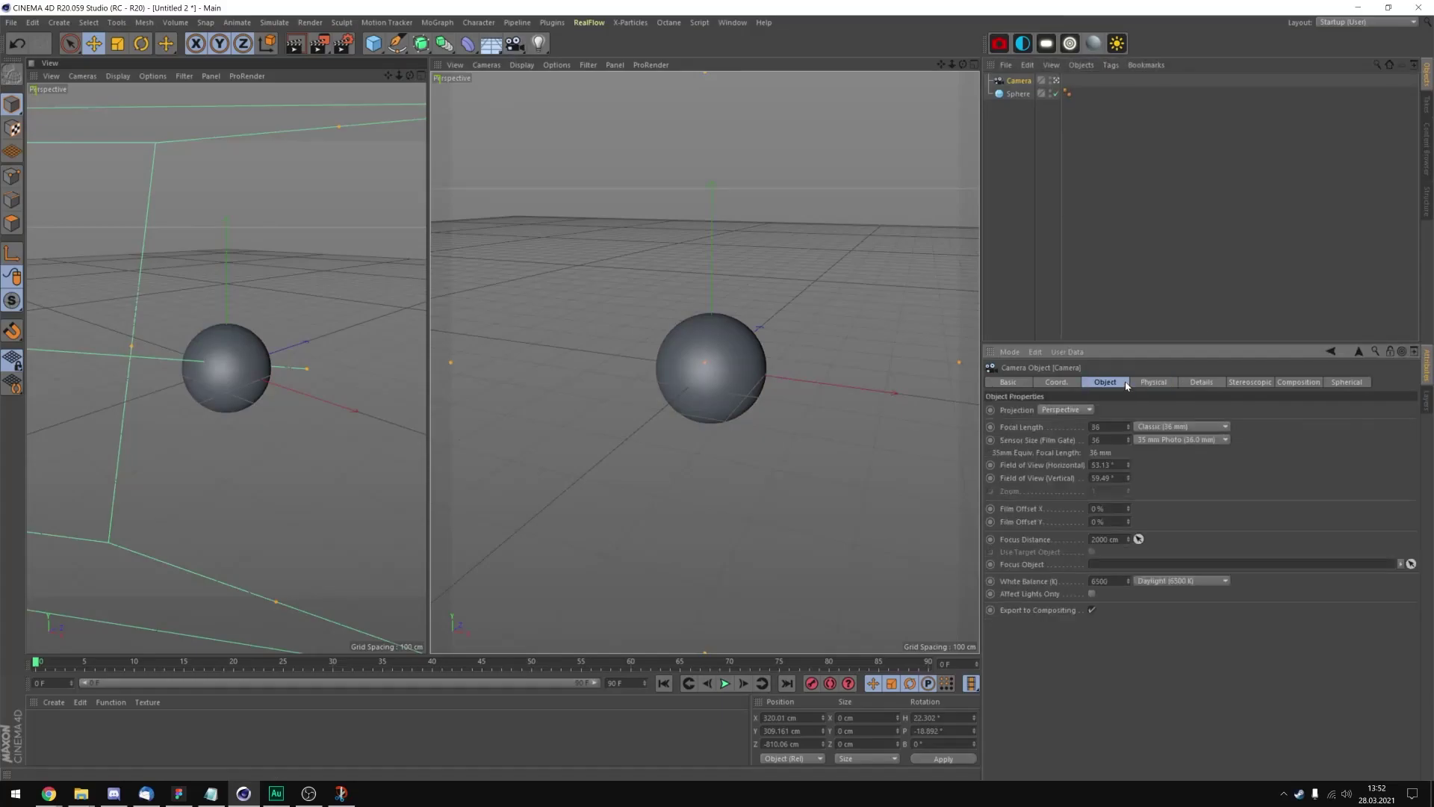
left_click(1150, 429)
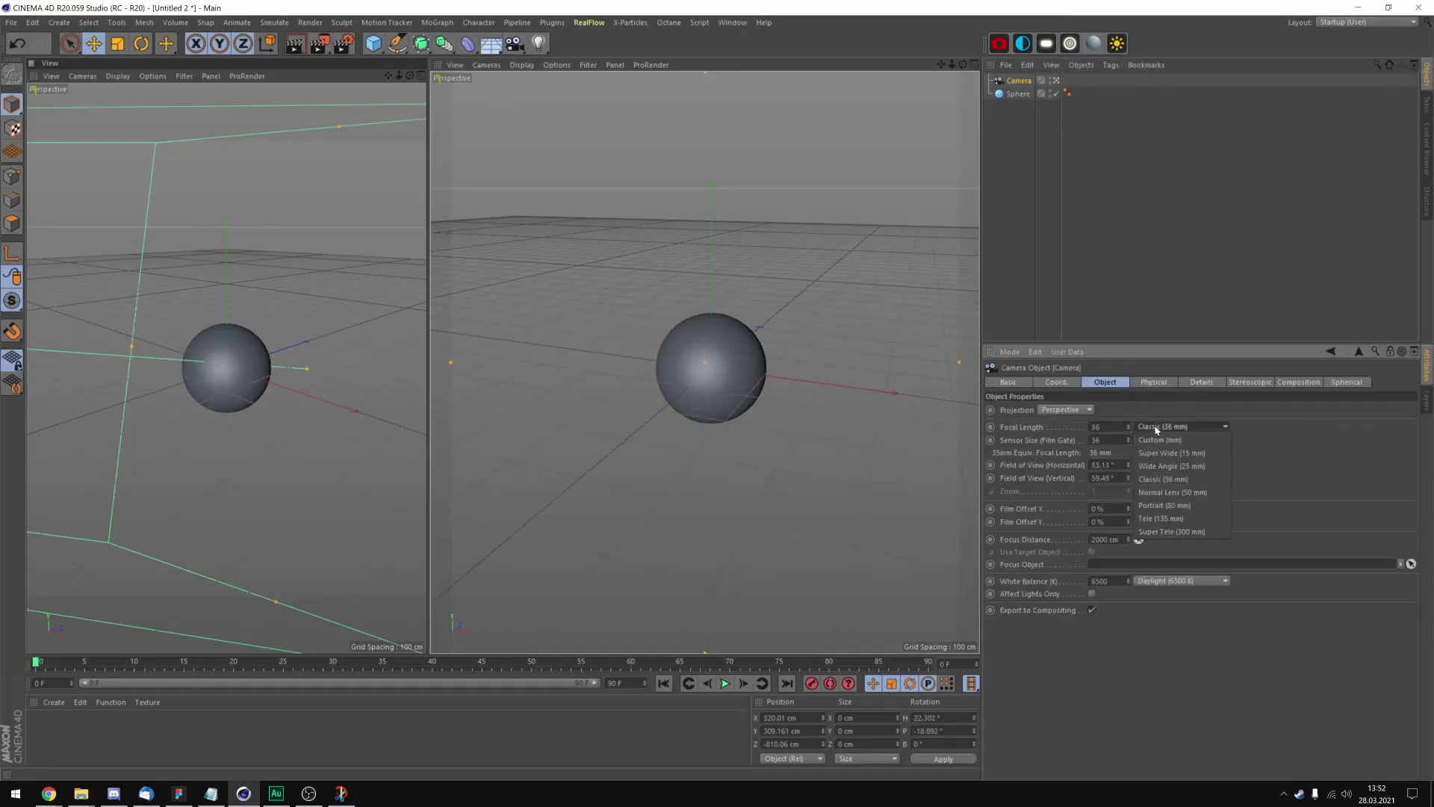
left_click(1163, 506)
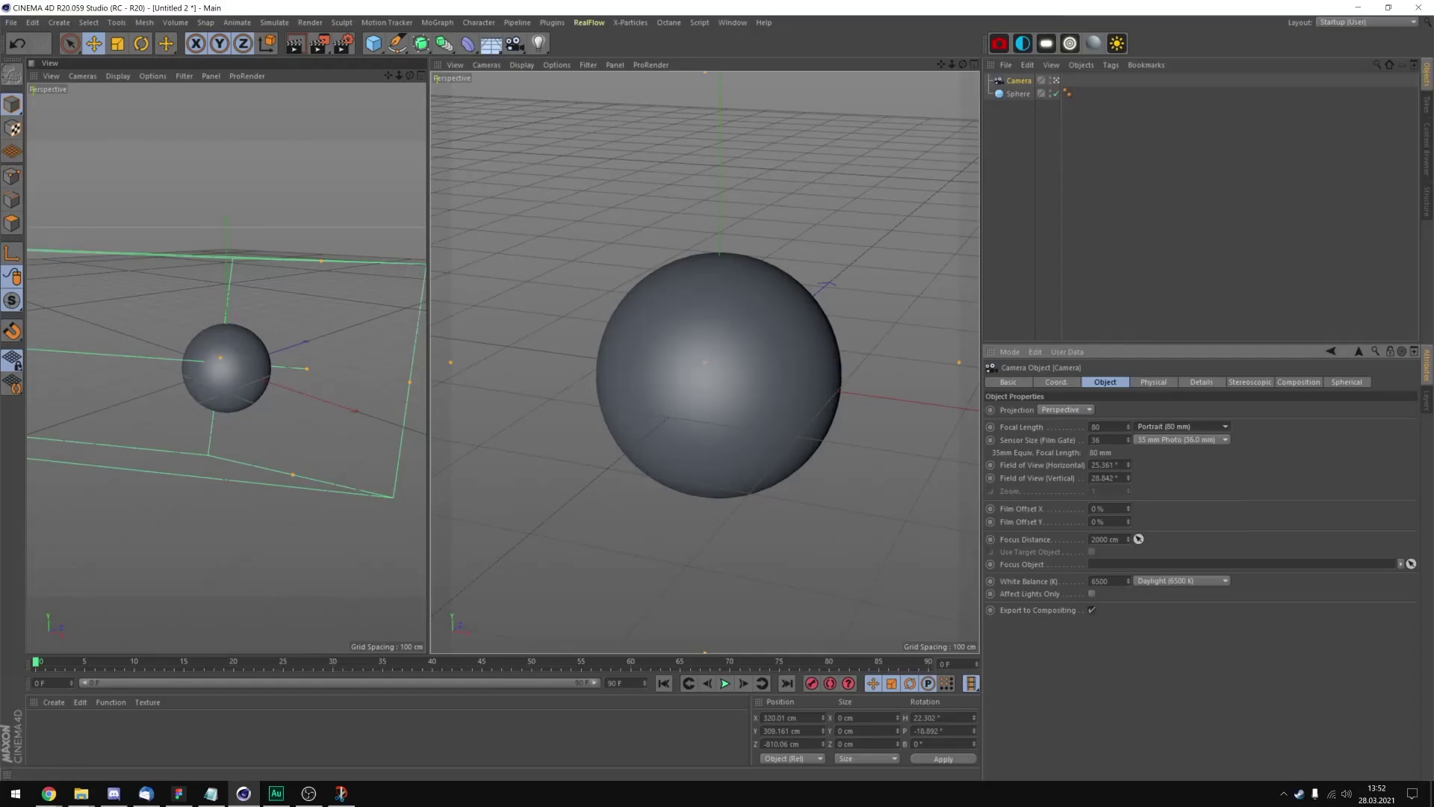
Set the camera's heading and pitch rotation to 0°.
left_click(940, 717)
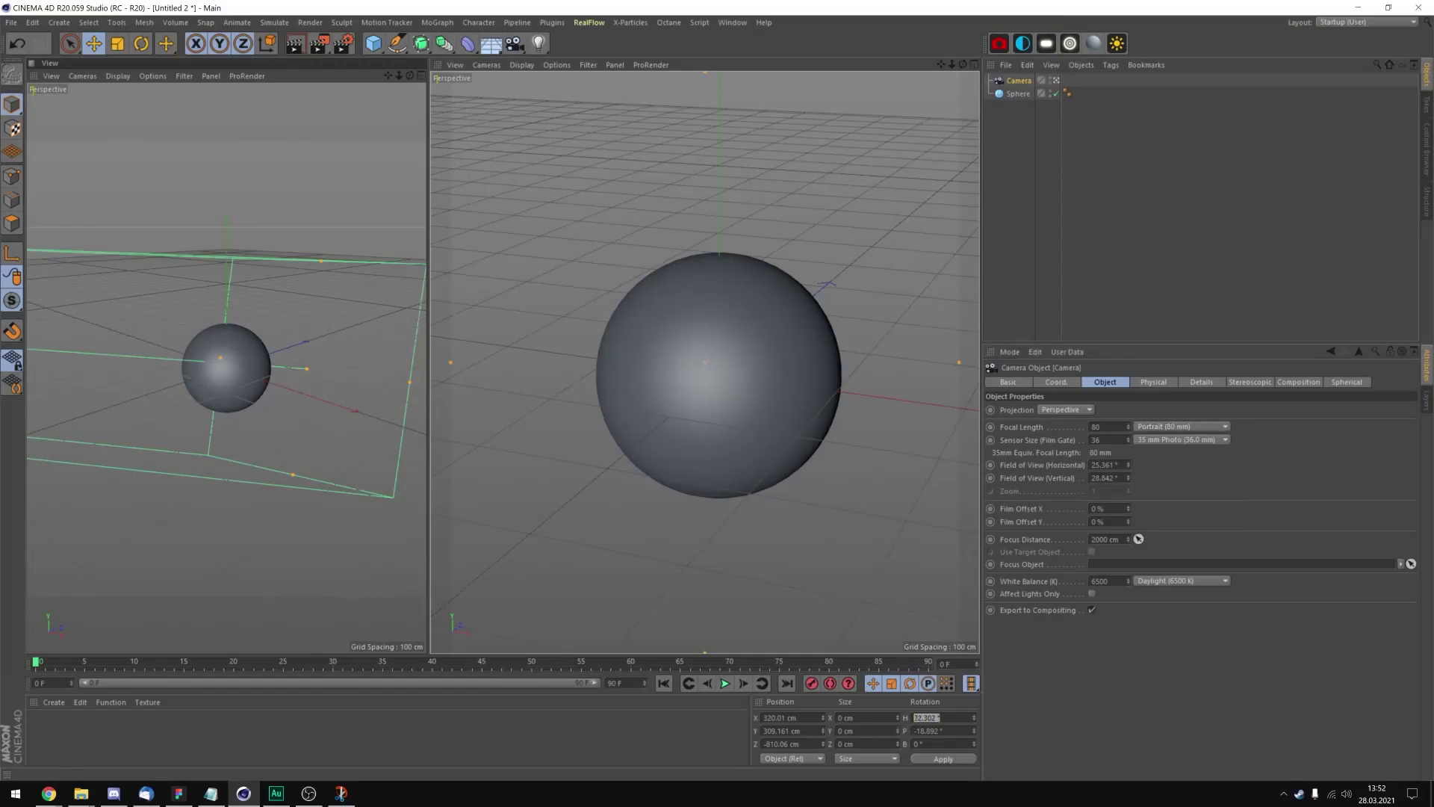
type("0")
key("Tab")
type("0")
left_click(943, 759)
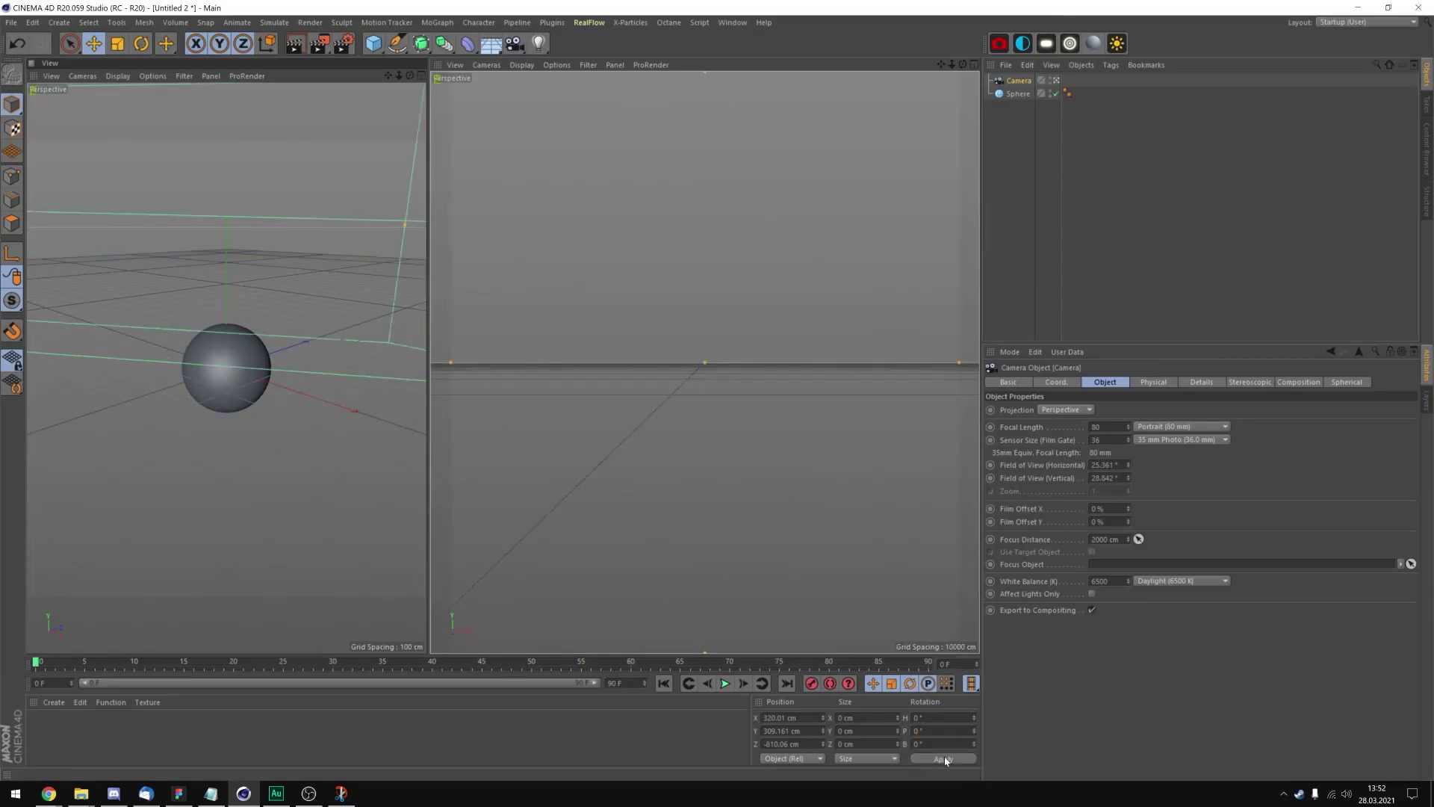
Reset the camera position to 0 on all axes and pull it back to about -1102 cm on Z to frame the sphere.
left_click_drag(952, 66, 704, 362)
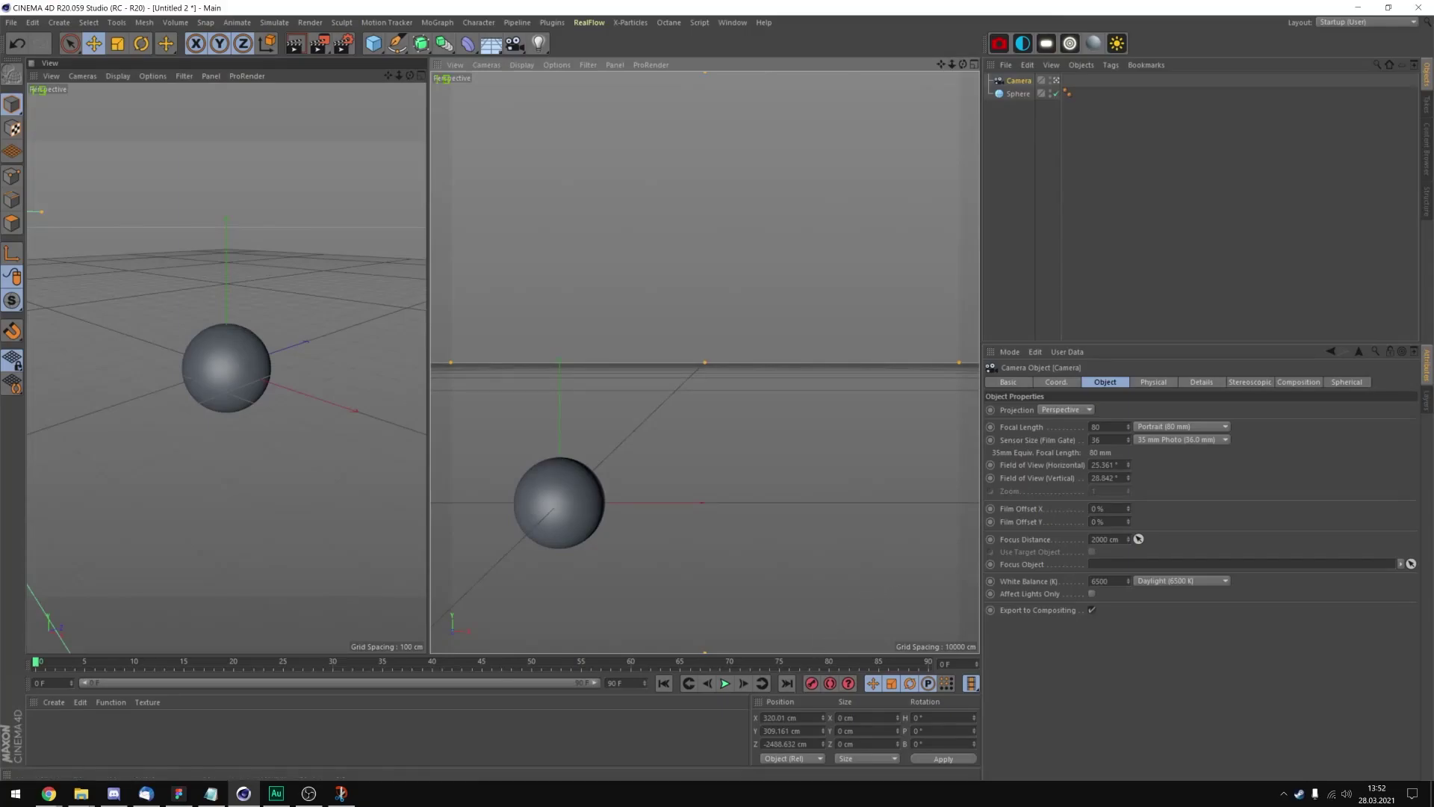
double_click(779, 717)
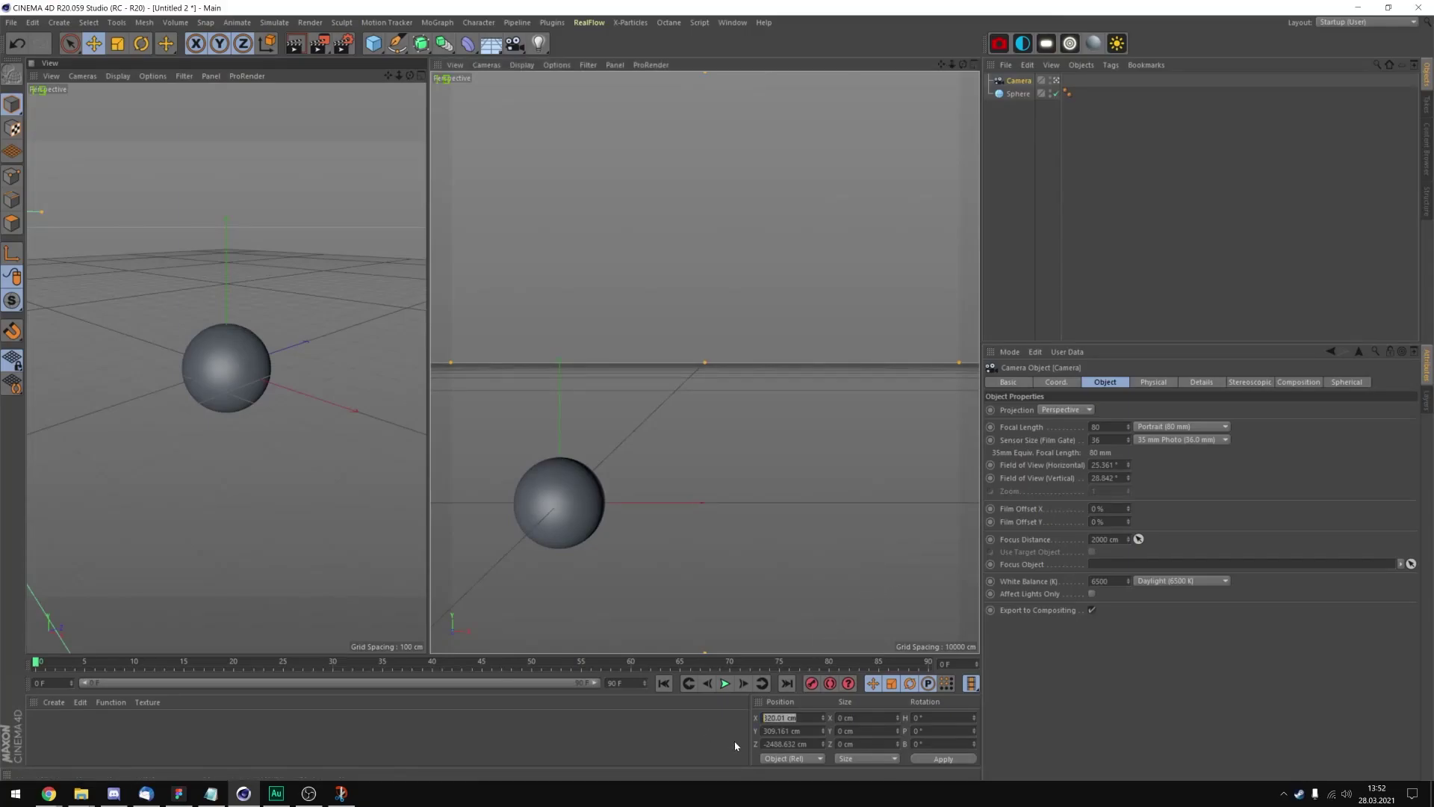
type("0")
key("Tab")
type("0")
key("Tab")
type("0")
left_click(932, 759)
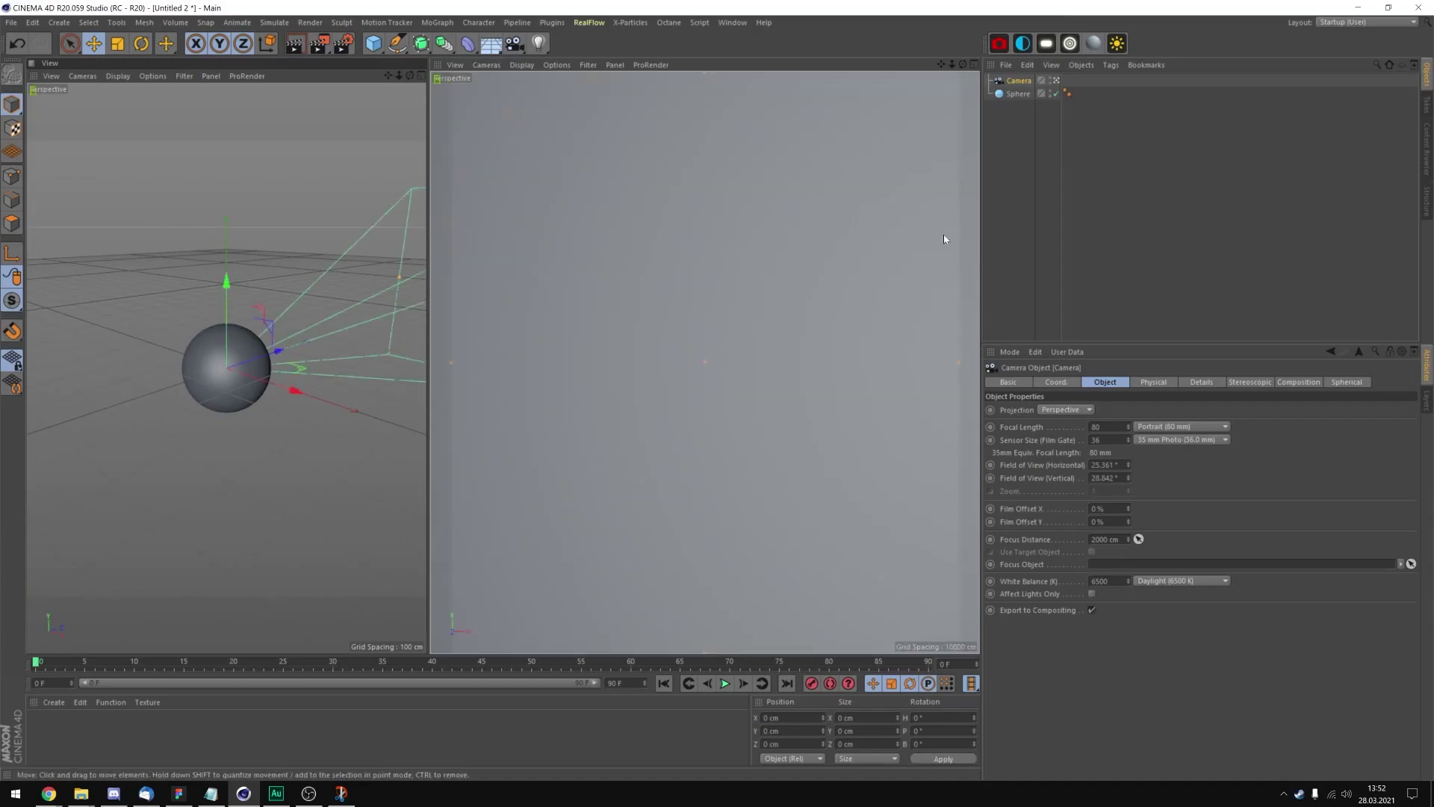
left_click_drag(952, 65, 833, 65)
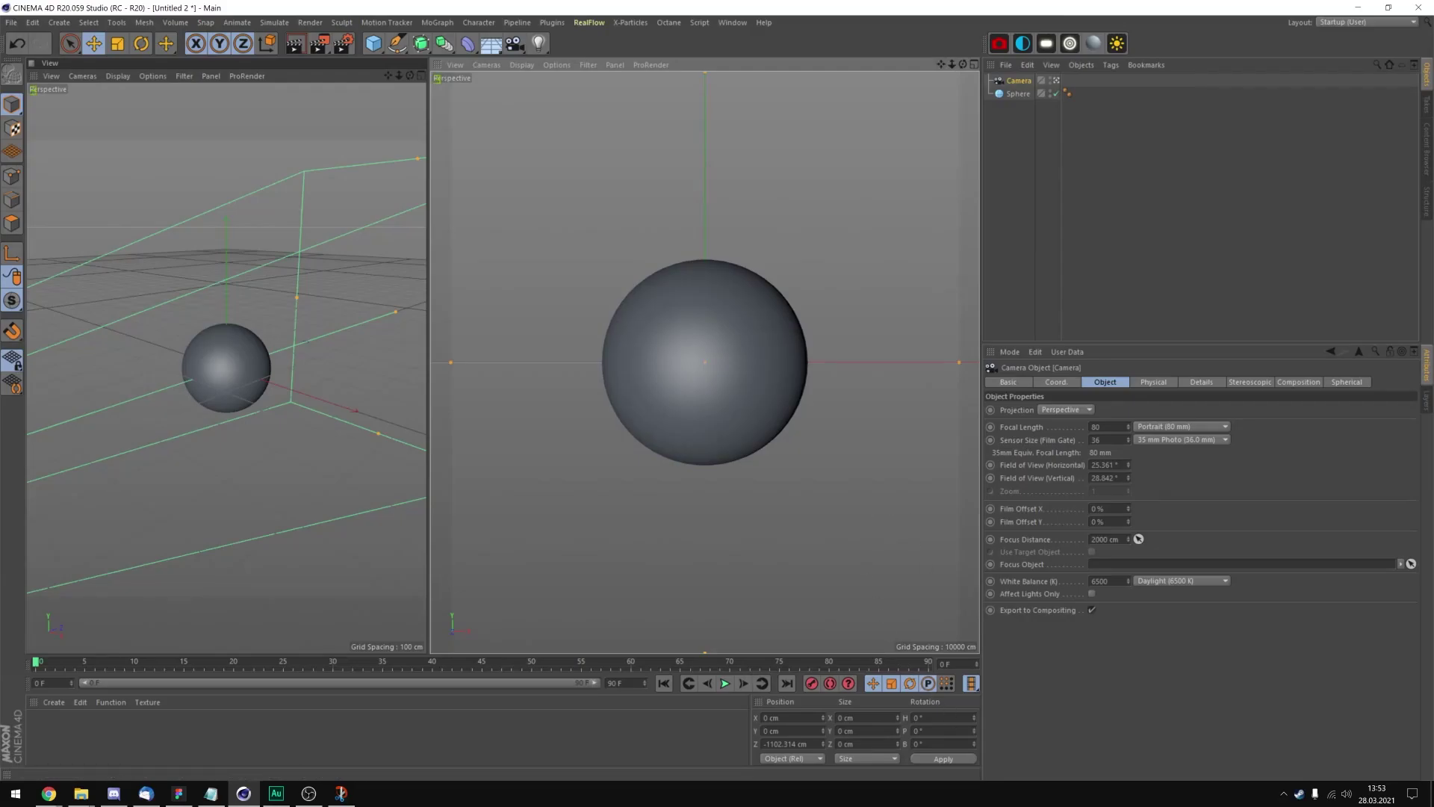
Duplicate the sphere, offset the copy to the upper right and scale it down to about 113 cm.
left_click(1017, 93)
key("ctrl+c")
key("ctrl+v")
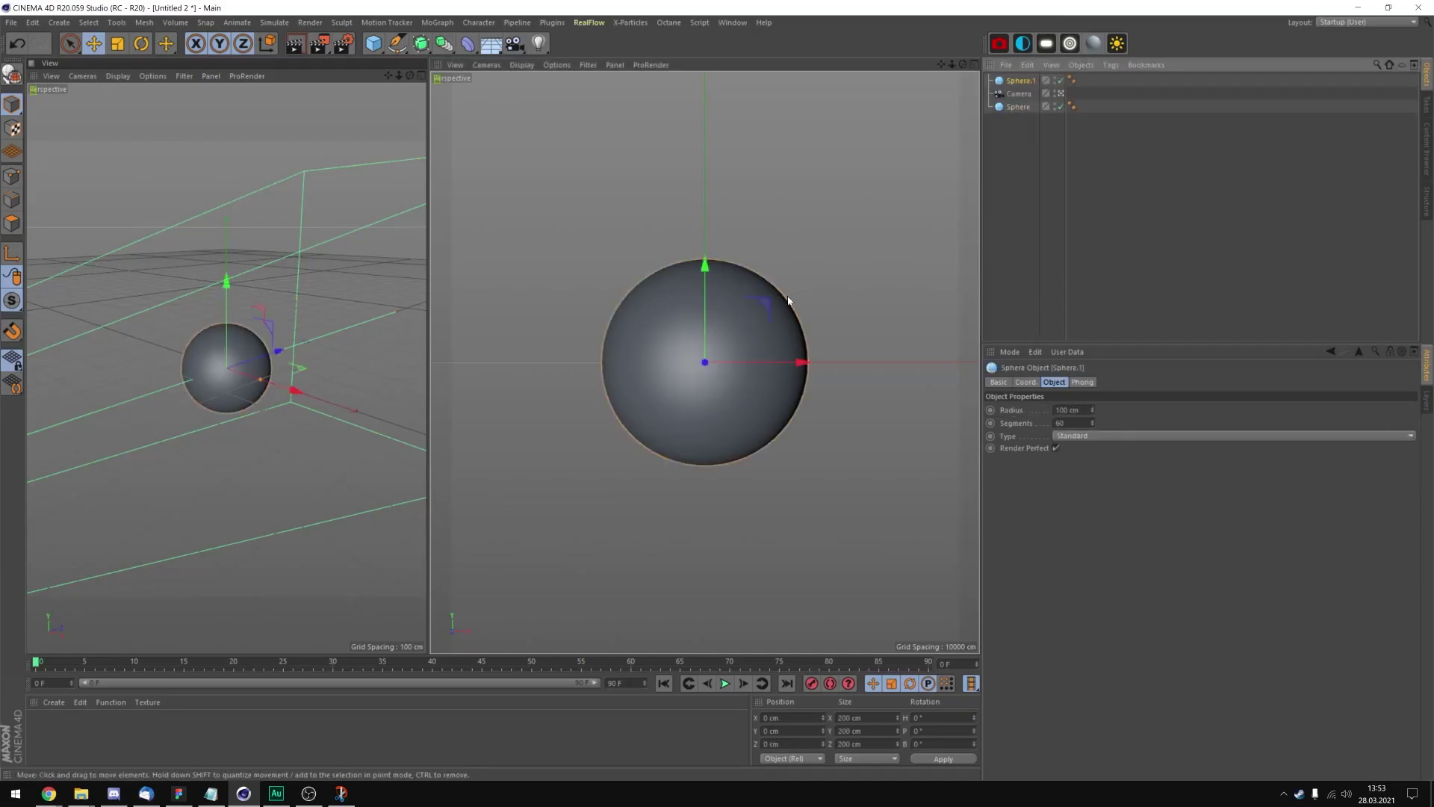
left_click_drag(790, 299, 746, 266)
left_click(117, 44)
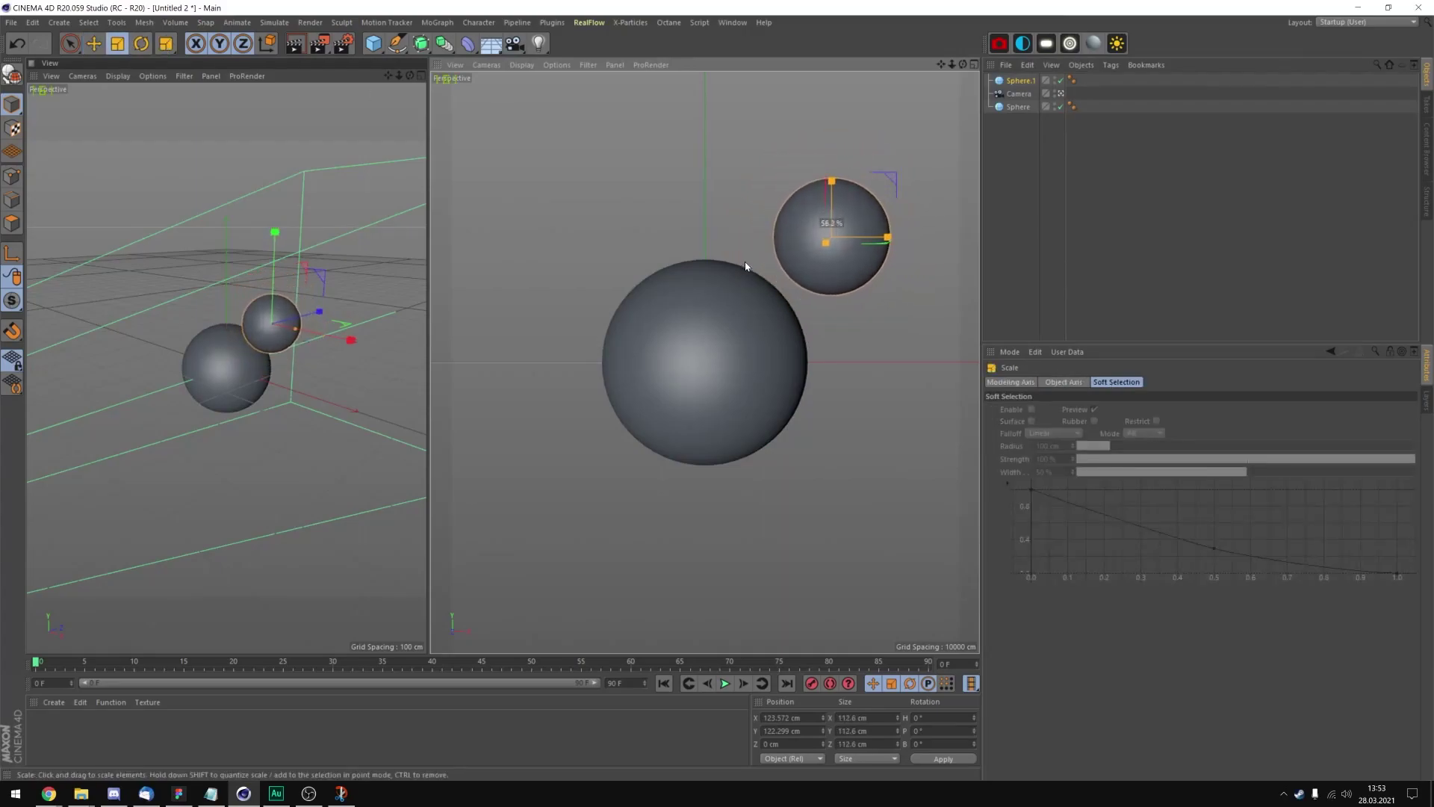
key("e")
Move the smaller sphere to overlap the large one at about X 82, Y 92, Z -49 cm.
left_click(94, 43)
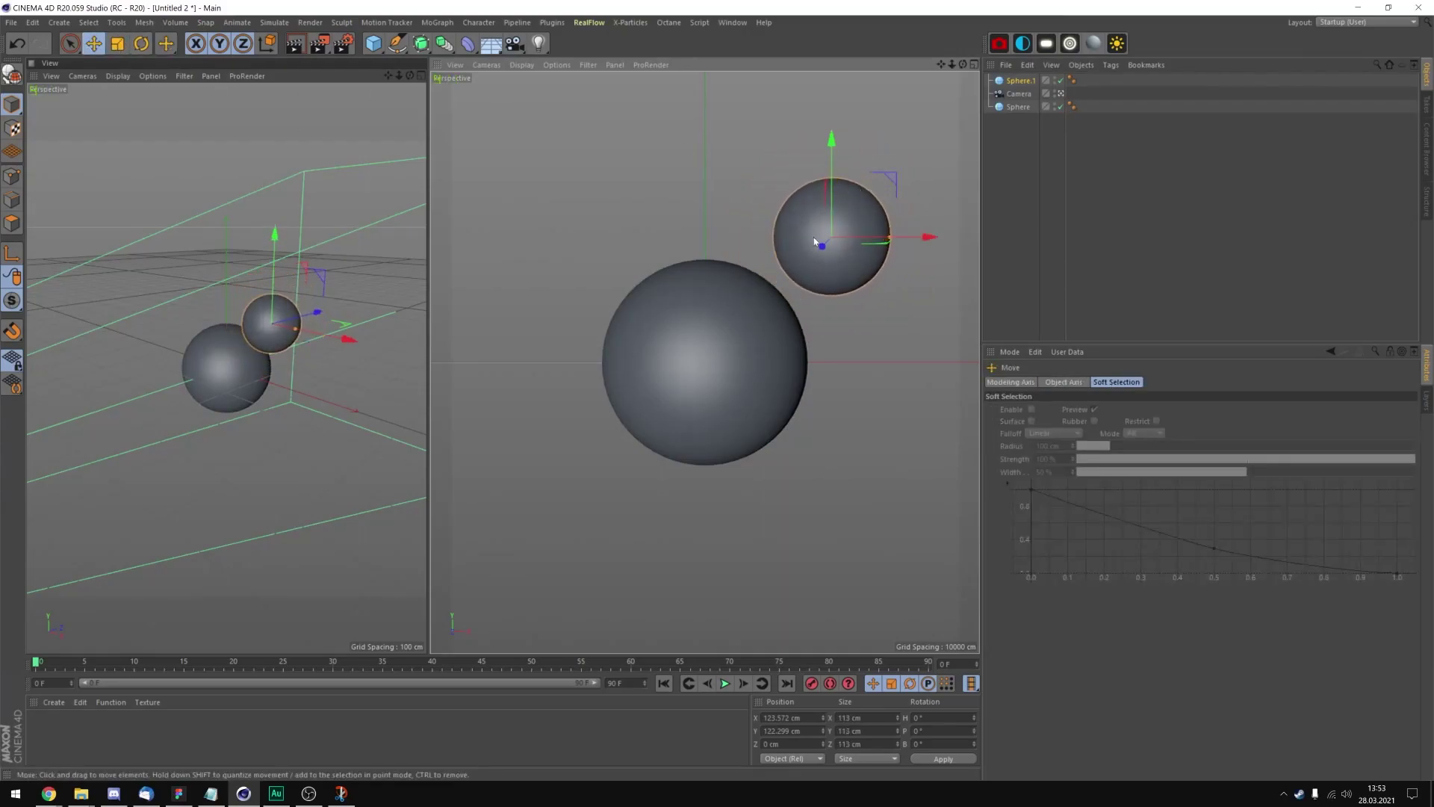
left_click_drag(817, 248, 872, 191)
left_click_drag(796, 260, 791, 276)
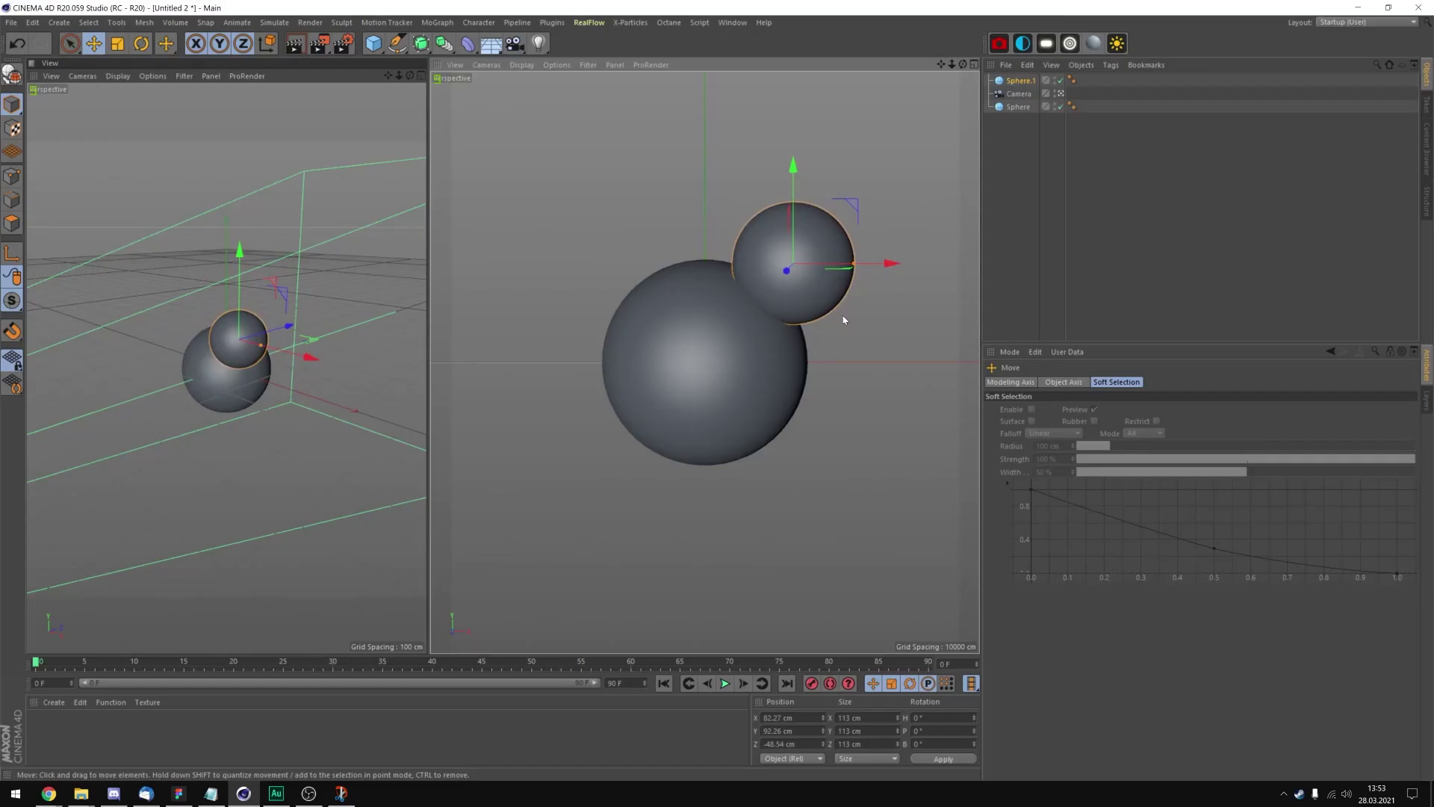
Add a Metaball object and make both spheres its children.
left_click(444, 43)
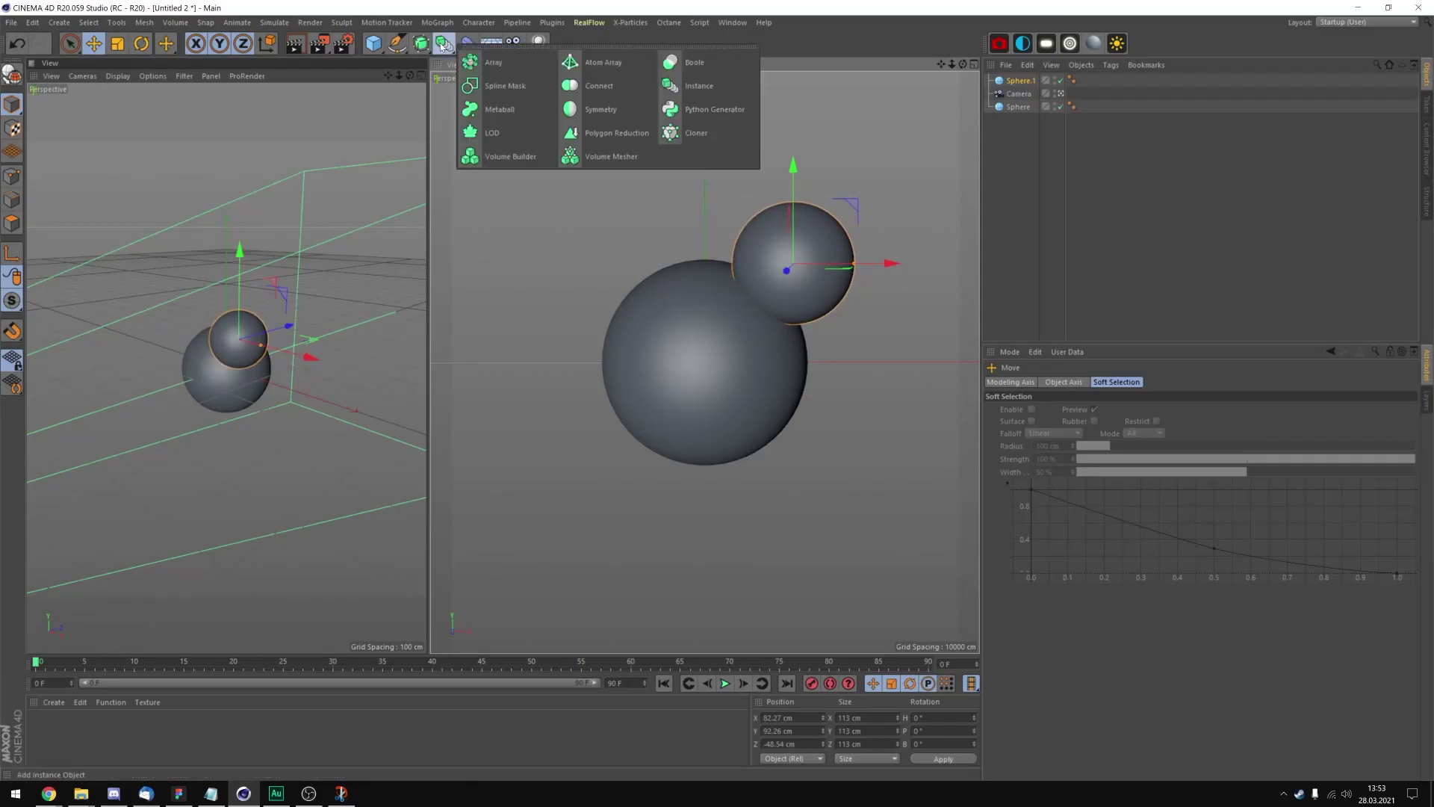
left_click(507, 112)
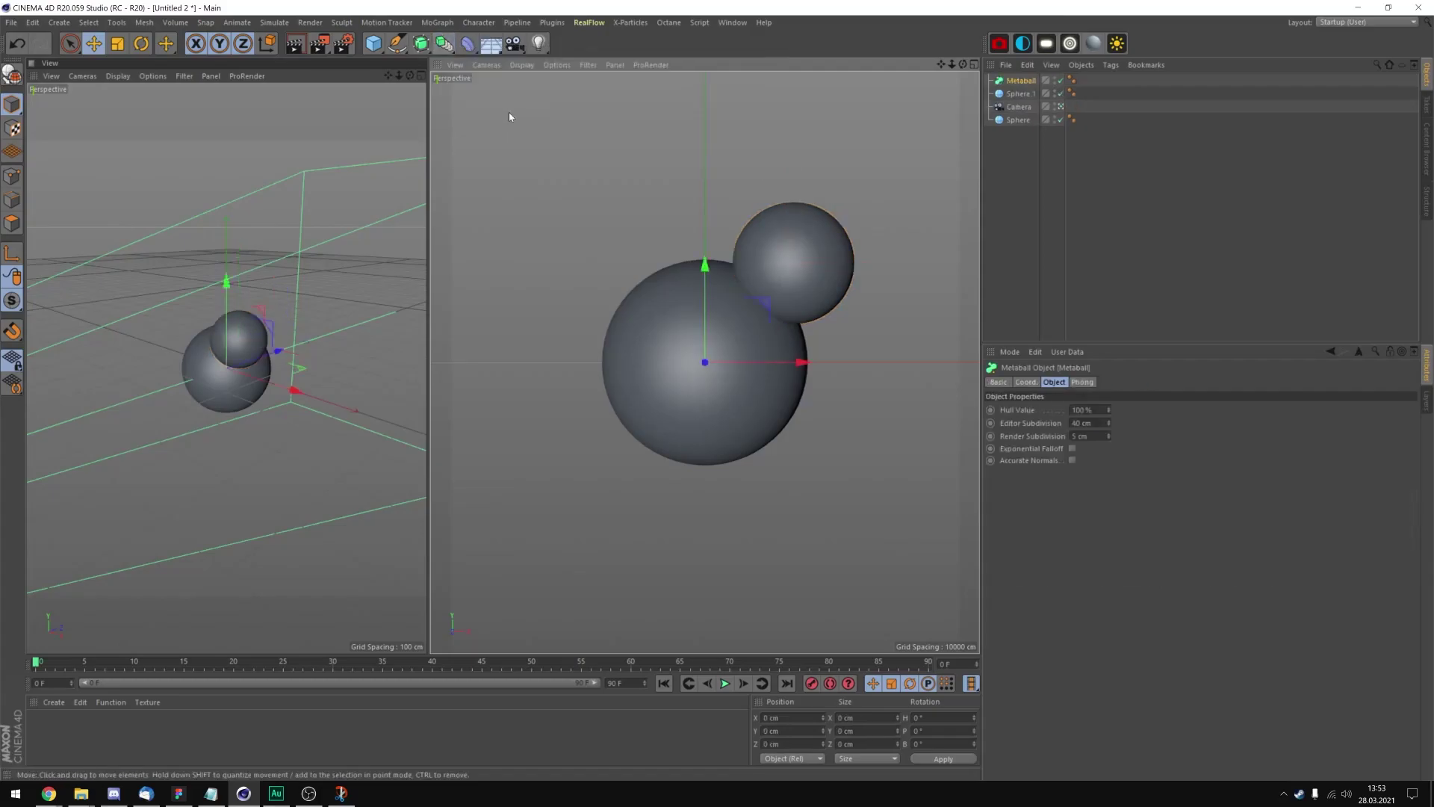
left_click(1015, 119)
left_click(1024, 95, "ctrl")
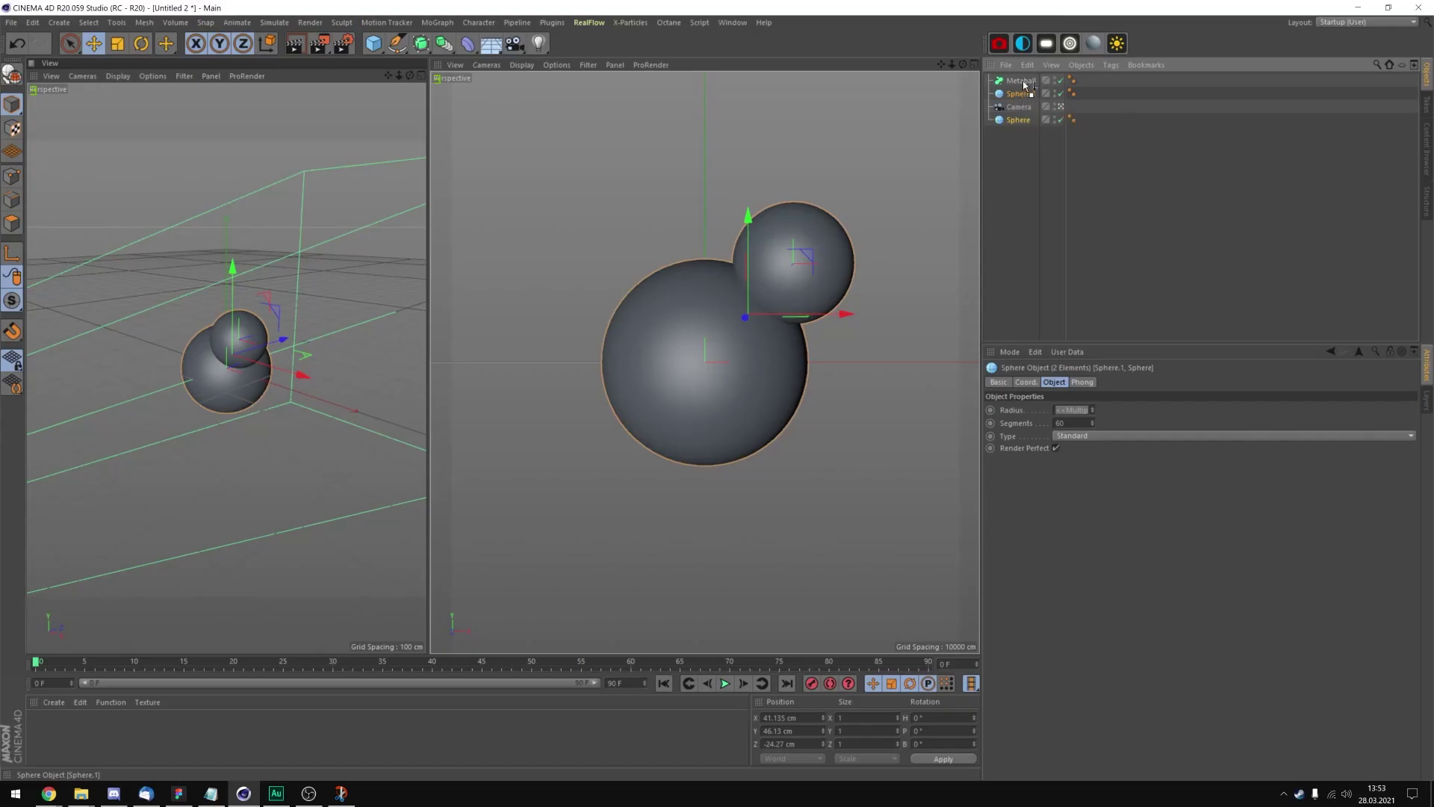
left_click_drag(1023, 80, 1023, 80)
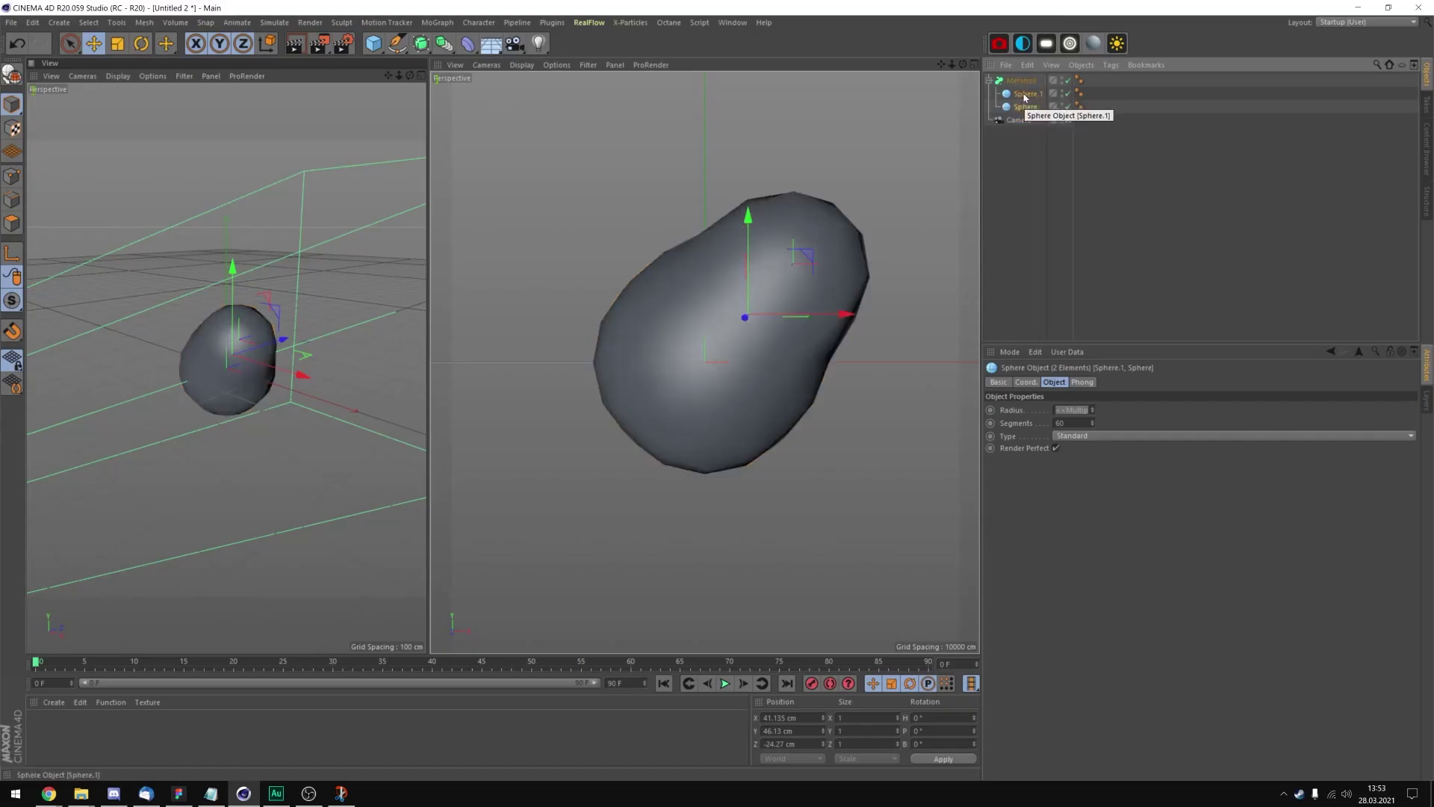
Set the Metaball's editor subdivision to 5 cm.
left_click(1021, 80)
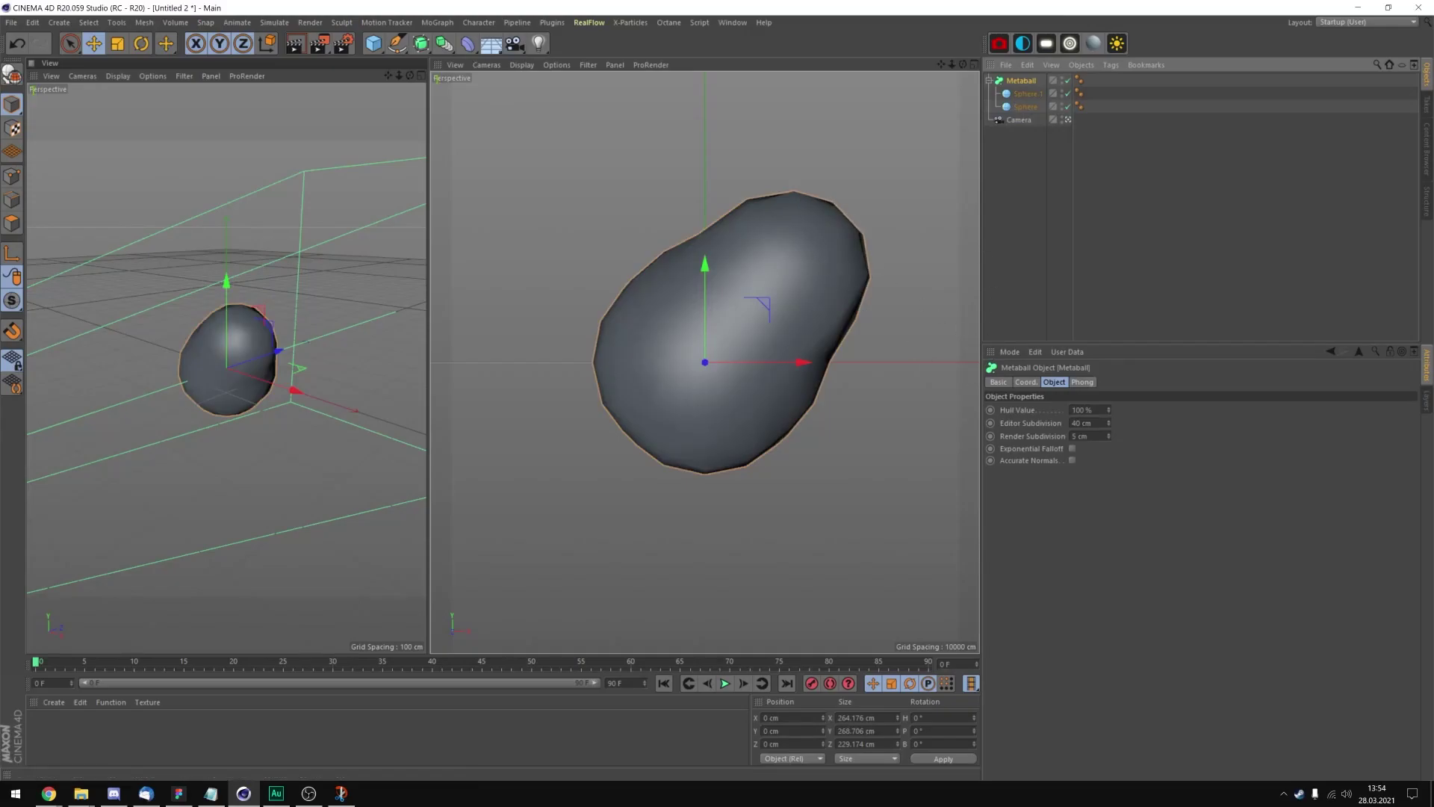
left_click(1084, 423)
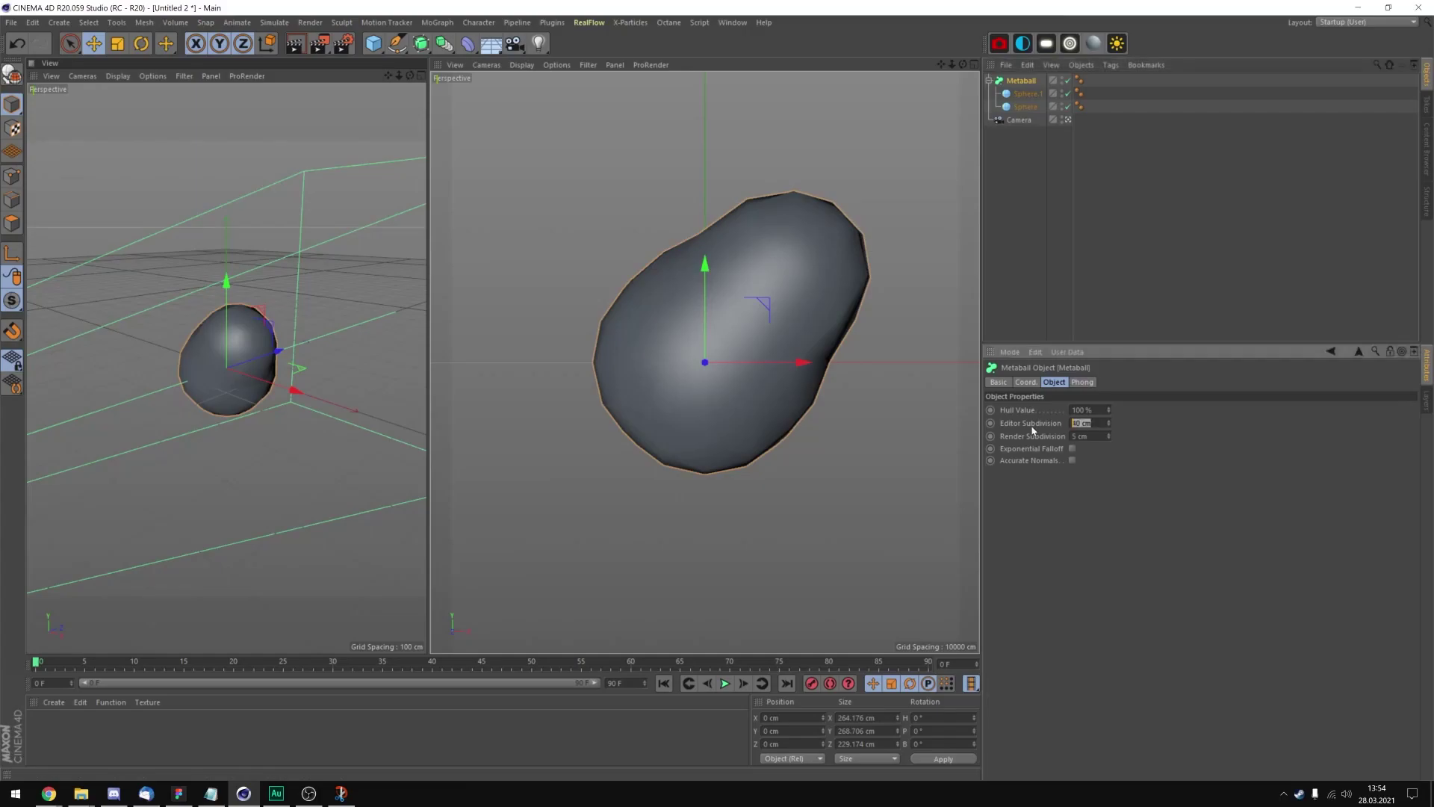
type("5")
key("Return")
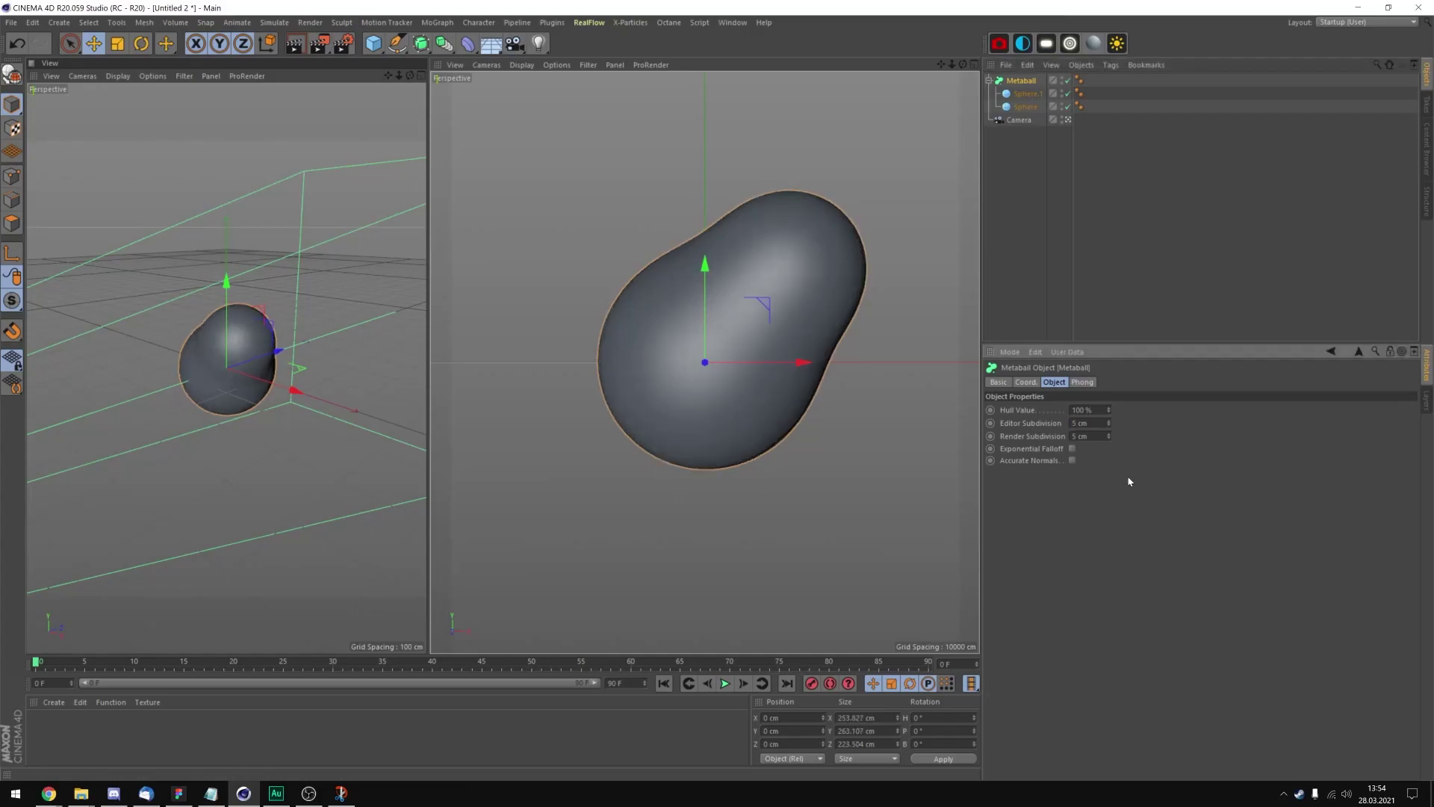
Move the smaller sphere toward the camera to about X 92, Y 69, Z -121 cm.
left_click(1026, 94)
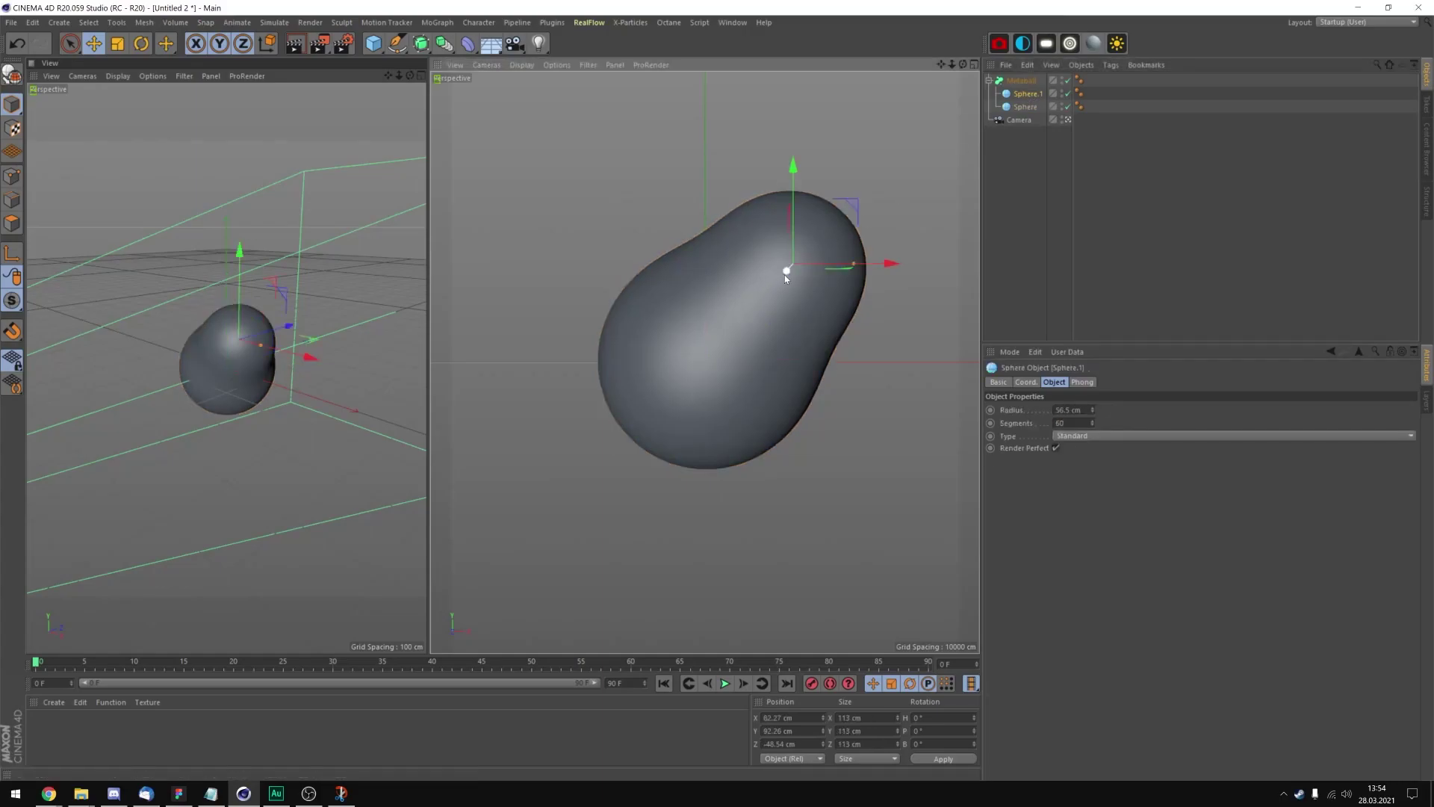
left_click_drag(786, 272, 792, 266)
left_click_drag(835, 141, 864, 191)
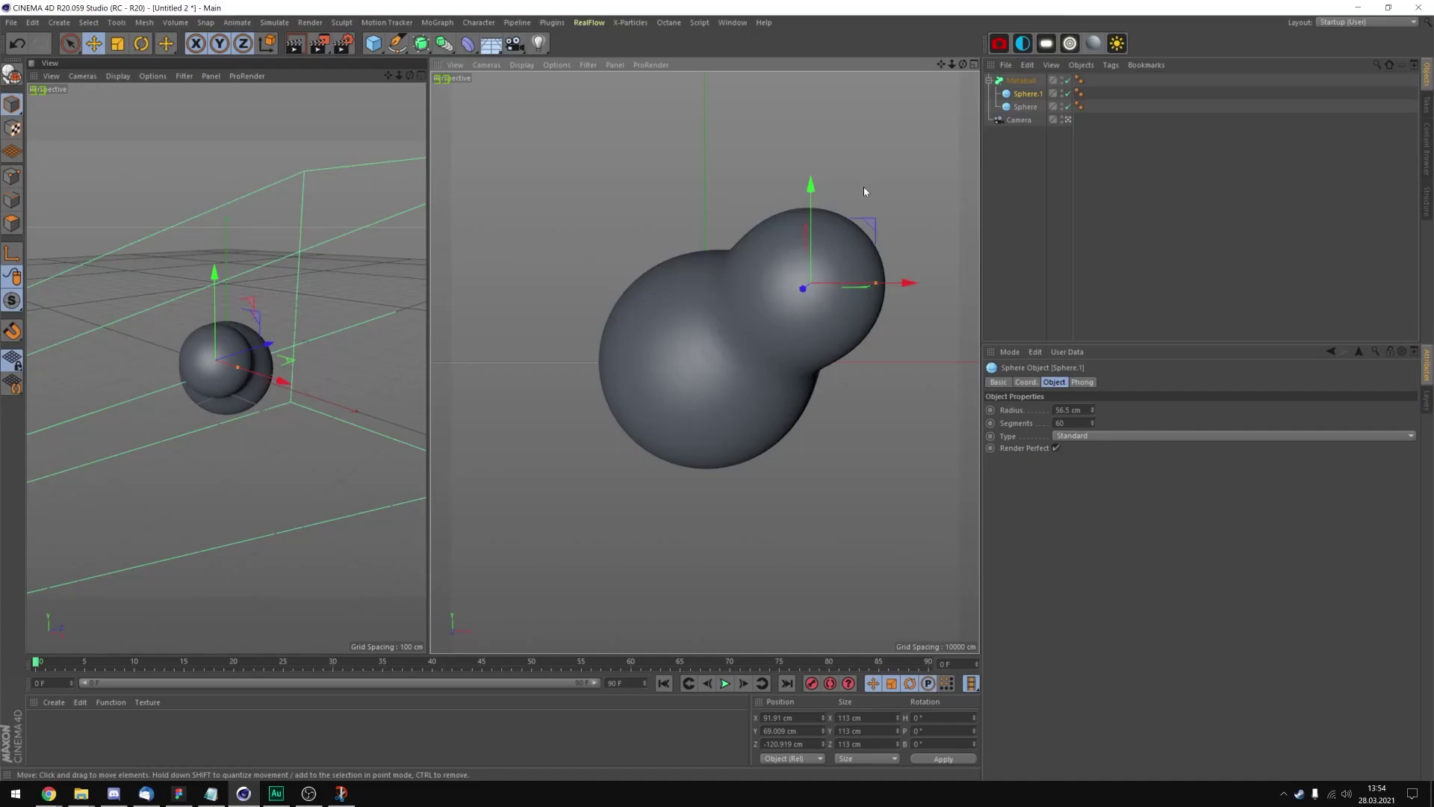
Enable Accurate Normals on the Metaball.
left_click(1021, 80)
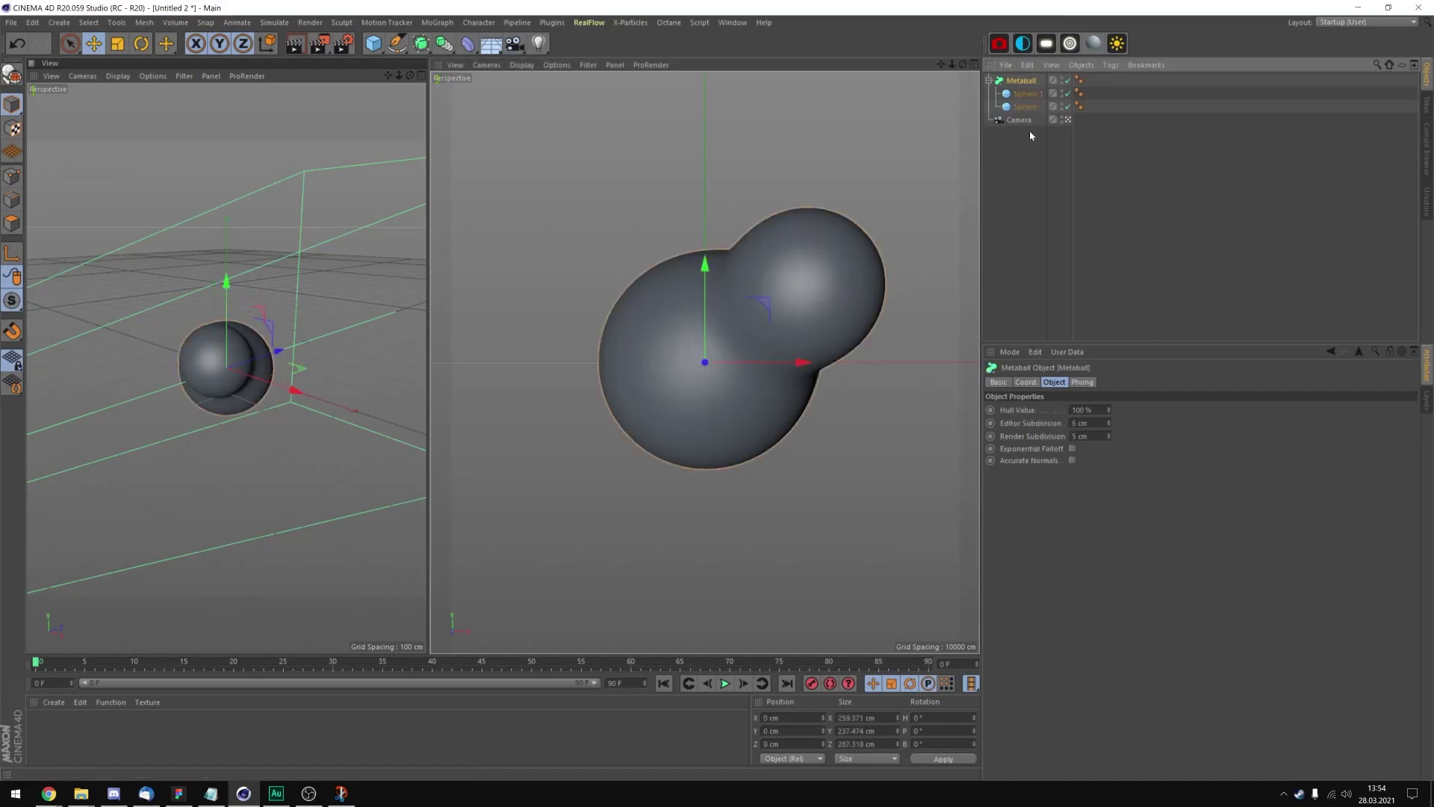
left_click(1073, 460)
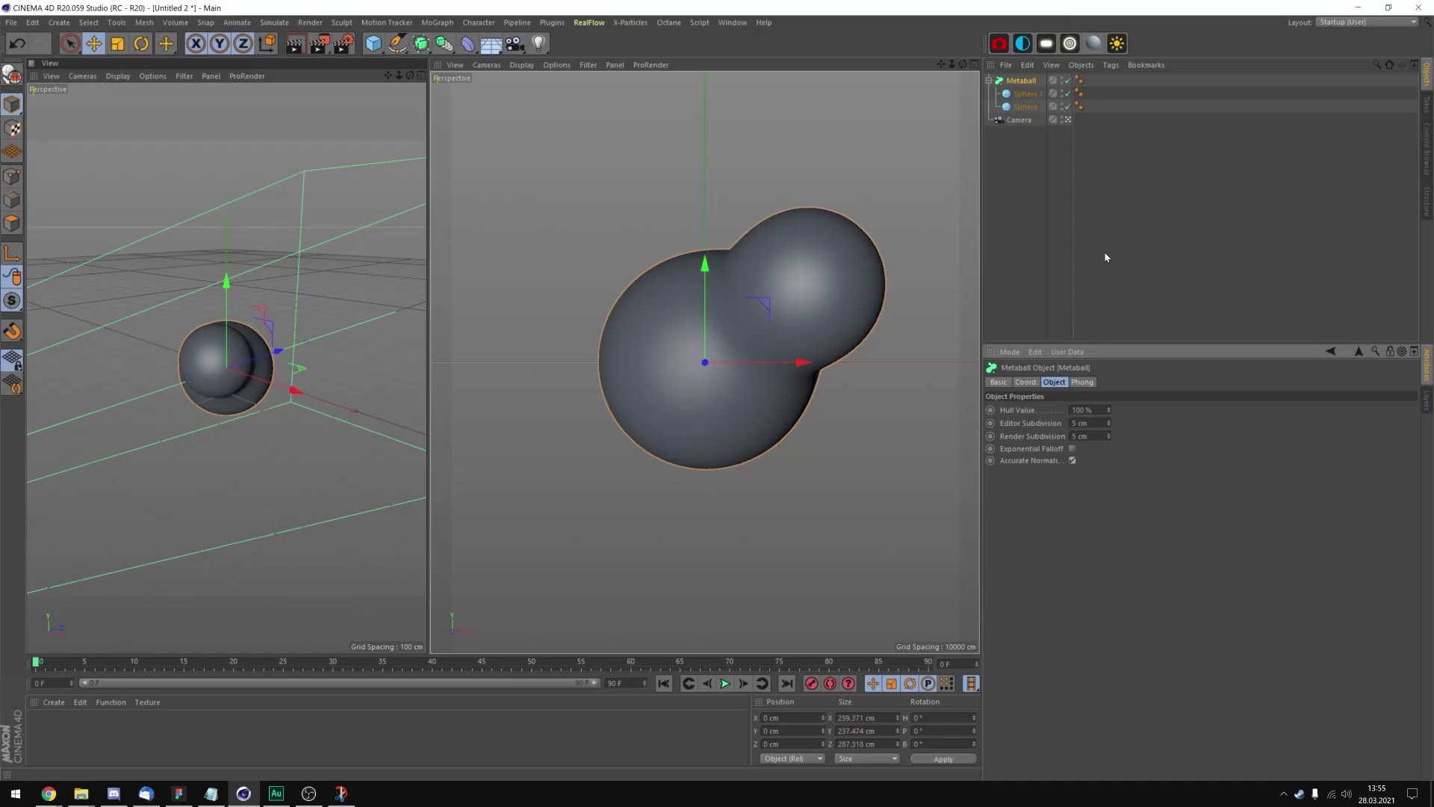
Add three smaller sphere copies inside the Metaball as bumps at the blob's upper left, top and lower left.
left_click_drag(1027, 93, 1021, 78, "ctrl")
left_click_drag(809, 283, 632, 266)
left_click_drag(1024, 80, 1021, 93)
left_click_drag(690, 221, 709, 384, "ctrl")
left_click_drag(625, 425, 658, 375)
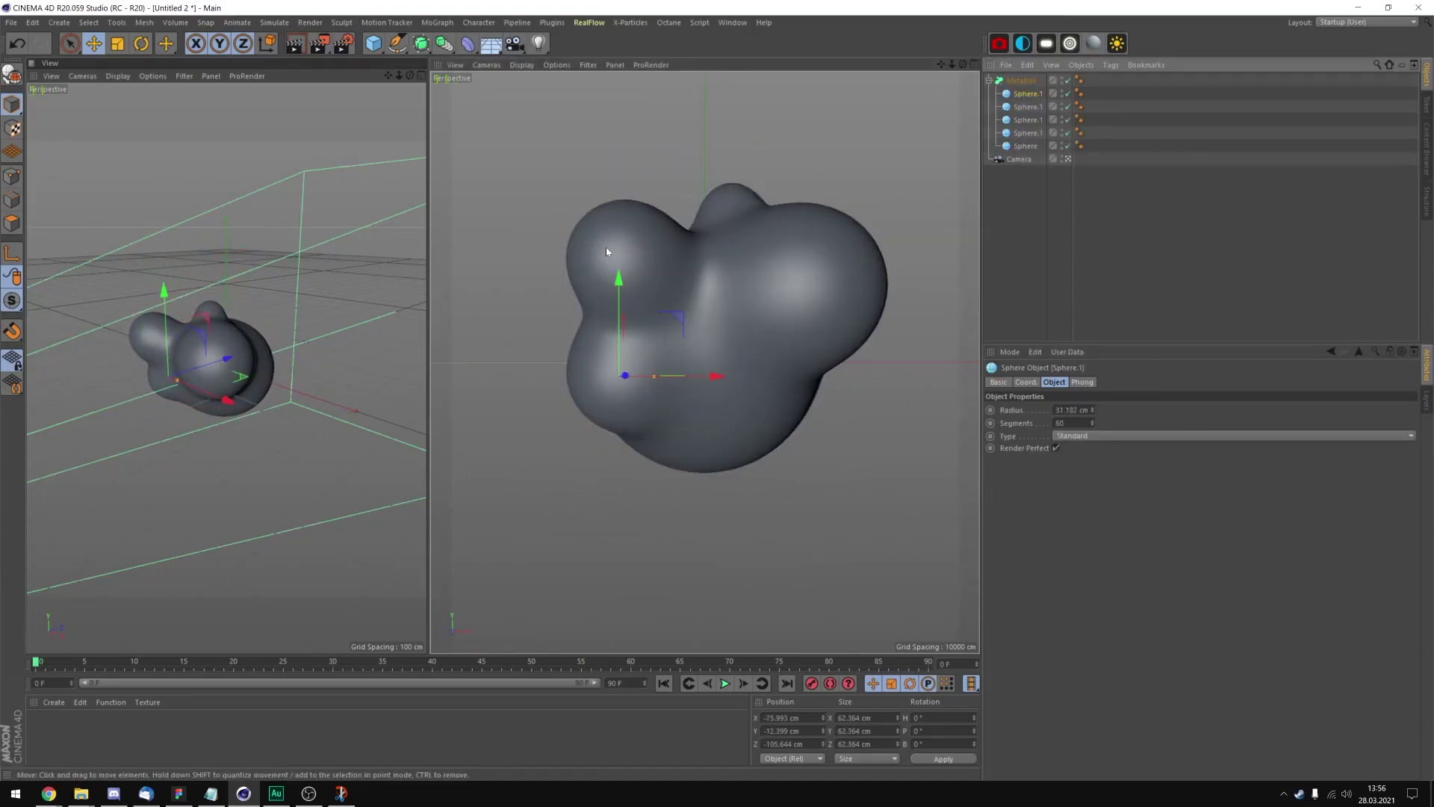
Set the second perspective view to look through the scene camera.
left_click(606, 248)
left_click(82, 76)
mouse_move(127, 109)
left_click(211, 134)
Add another sphere copy to the Metaball behind the blob's lower right side.
left_click(1020, 80)
left_click(859, 404)
left_click_drag(859, 404, 844, 340)
left_click(782, 304)
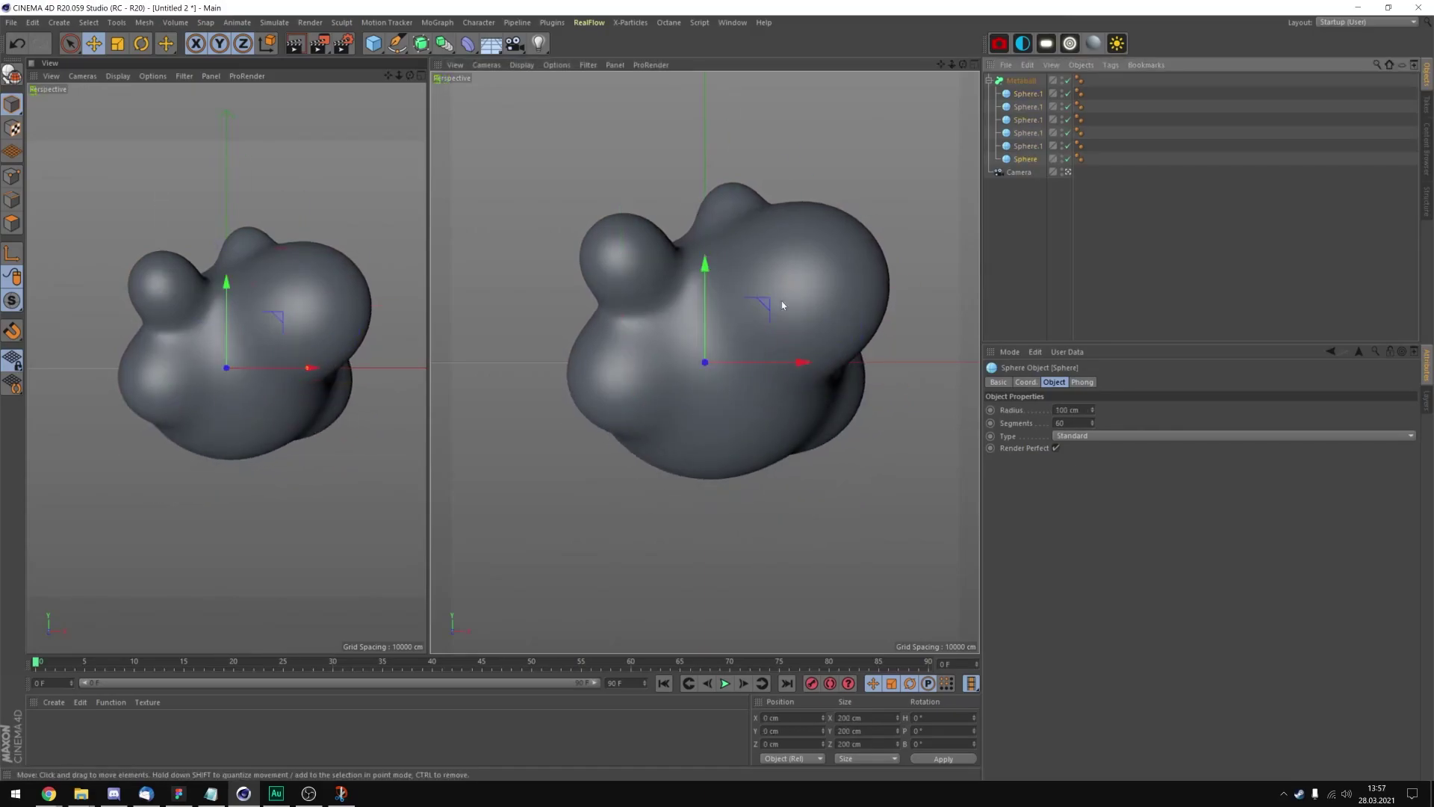
Add another sphere of about 31 cm radius to the Metaball and place it behind the blob's lower left side.
left_click_drag(782, 304, 741, 352, "ctrl")
left_click_drag(858, 336, 791, 336)
left_click(1067, 185)
left_click_drag(762, 336, 679, 432)
left_click(1067, 184)
left_click(716, 291)
left_click(717, 355)
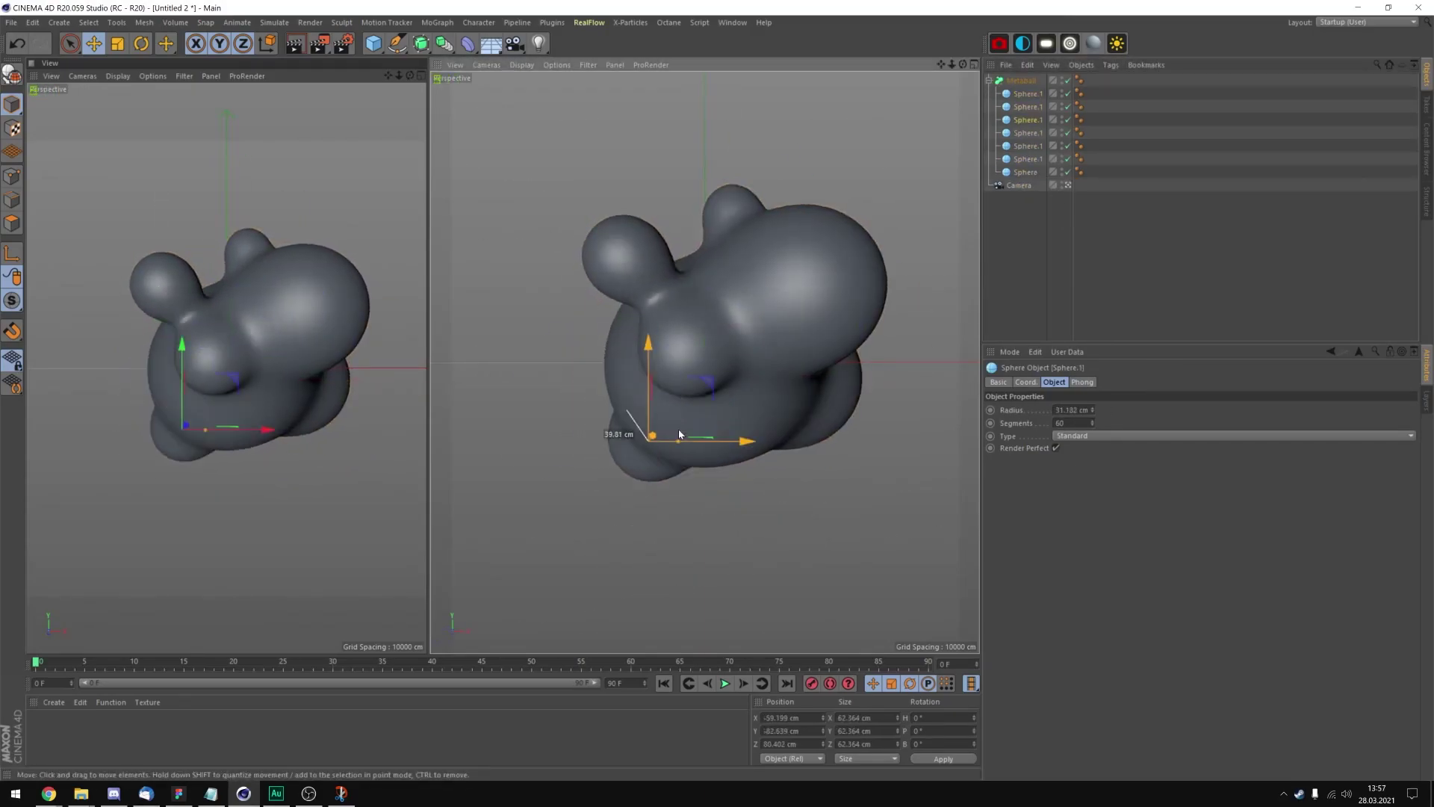
Move the front sphere toward the blob's left side and reposition the spheres around the blob's middle.
left_click(620, 331)
left_click_drag(644, 334, 659, 336)
left_click(1028, 171)
left_click_drag(797, 294, 728, 290)
left_click(682, 349)
left_click(791, 346)
Adjust the upper-left bump and place a sphere of about 60 cm radius low behind the blob's lower left side.
left_click(1027, 121)
left_click(1027, 133)
left_click_drag(597, 224, 628, 243)
left_click(1027, 145)
left_click(1023, 172)
left_click_drag(714, 396, 743, 406)
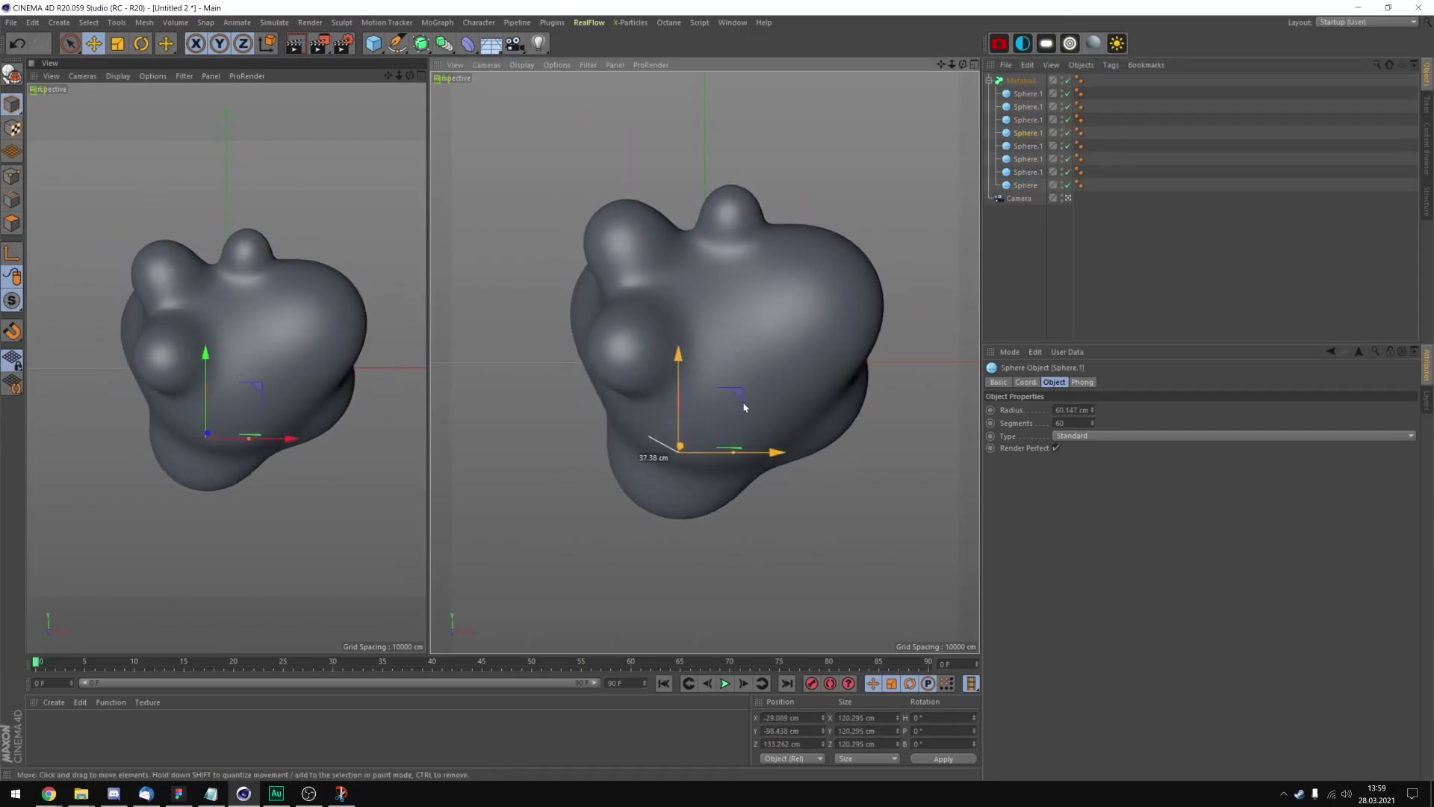
Rearrange the top and base spheres of the Metaball and move the front sphere to the blob's lower right.
left_click(732, 211)
left_click_drag(819, 155, 817, 238)
left_click(1025, 184)
left_click_drag(848, 311, 793, 344)
left_click(622, 346)
left_click_drag(755, 290, 912, 364)
Reposition the remaining spheres, lowering the upper-left bump toward the blob, and save the scene.
left_click(1028, 171)
left_click(1027, 159)
left_click_drag(933, 195, 960, 253)
left_click(1020, 107)
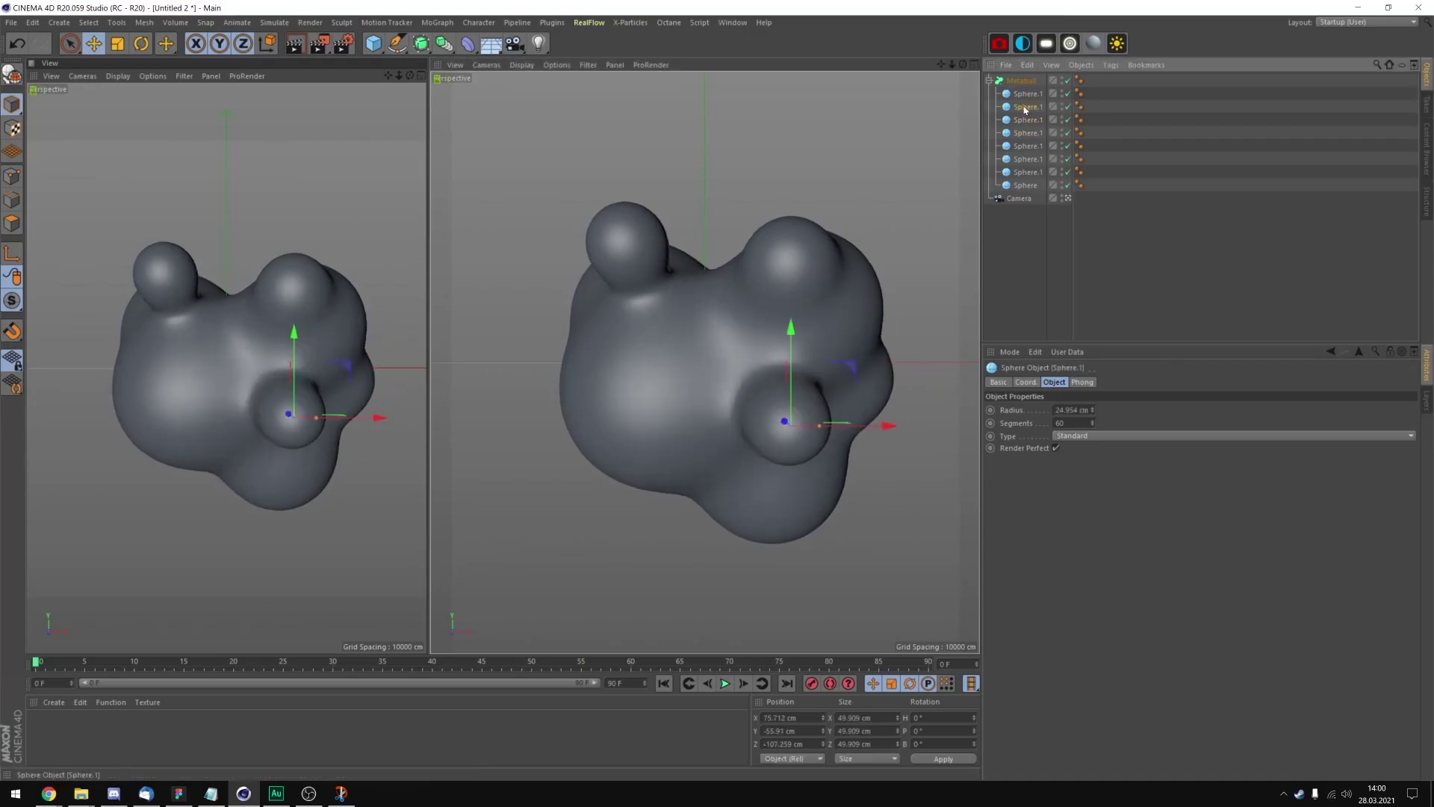
left_click(1024, 93)
left_click_drag(808, 105, 783, 160)
left_click(783, 160)
key("ctrl+s")
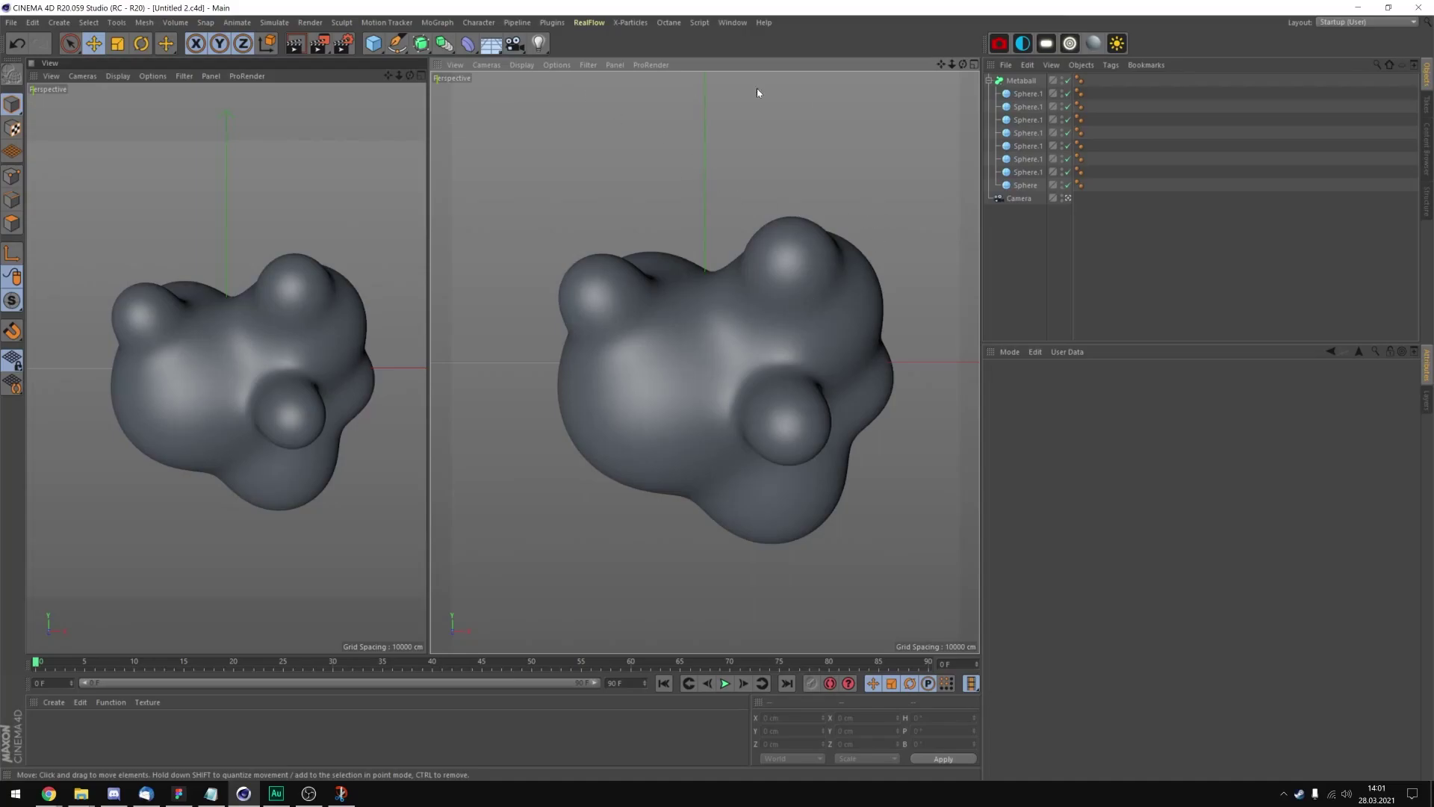
Add a Displacer deformer and make it the last child of the Metaball.
left_click(1021, 80)
left_click(464, 48)
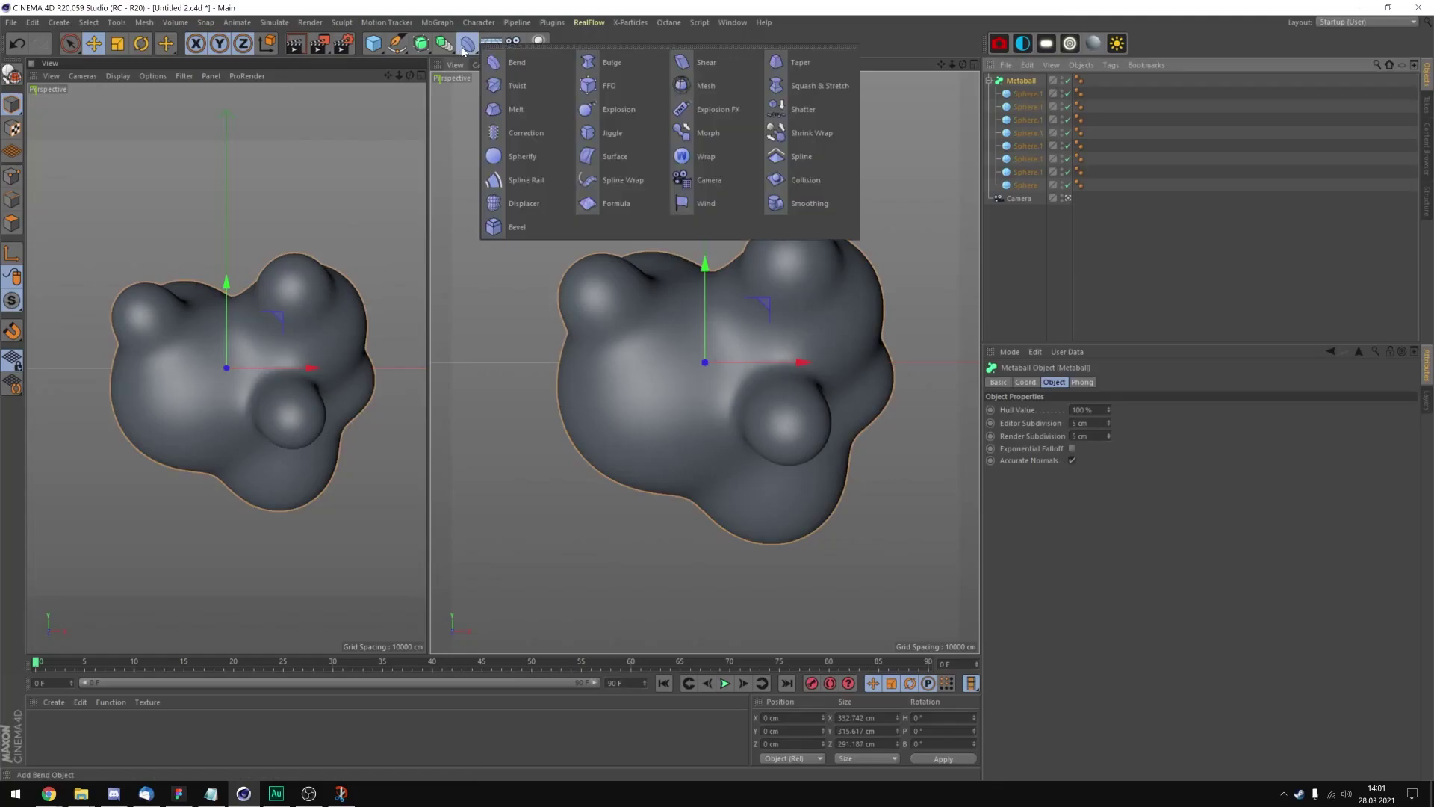
left_click(523, 204)
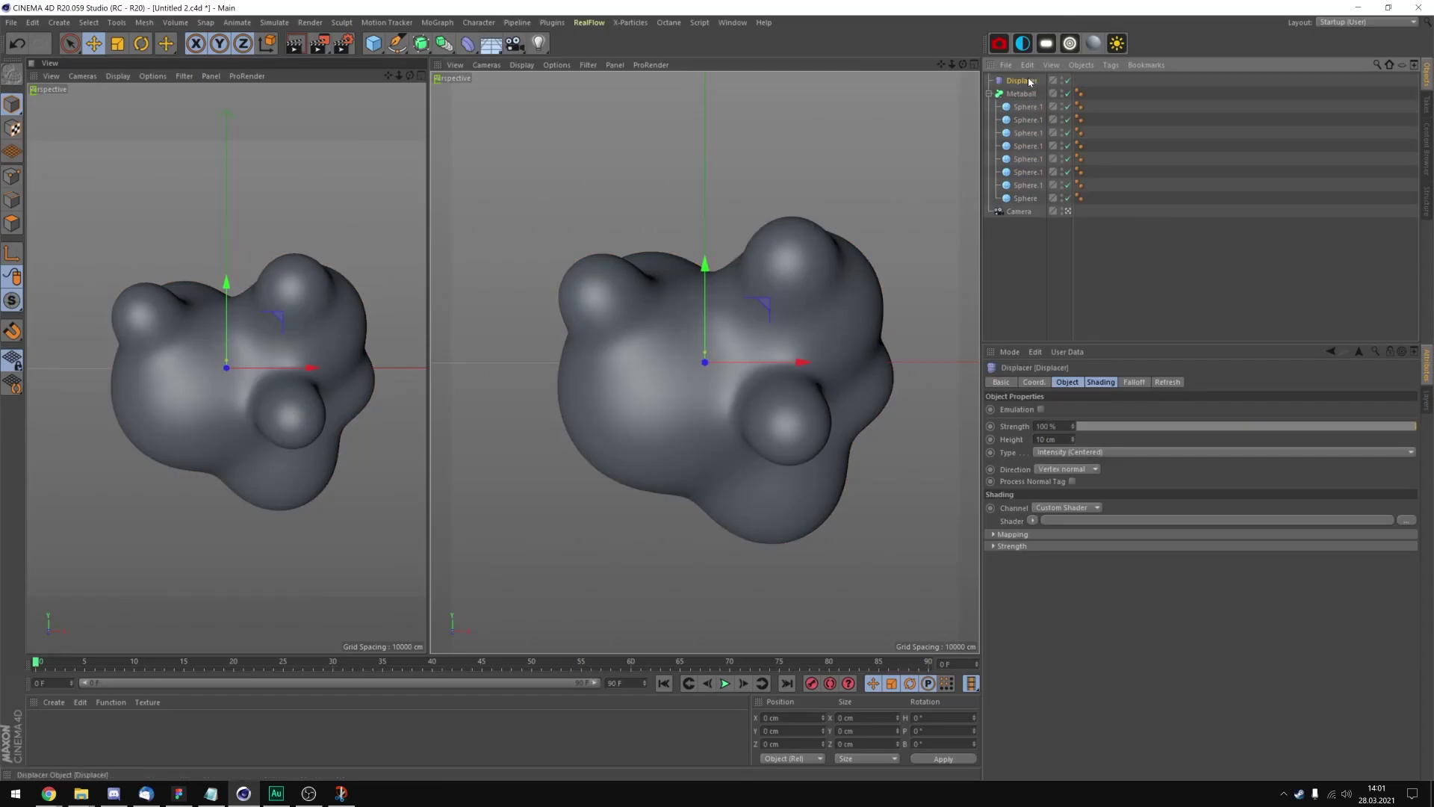
left_click_drag(1026, 82, 1029, 201)
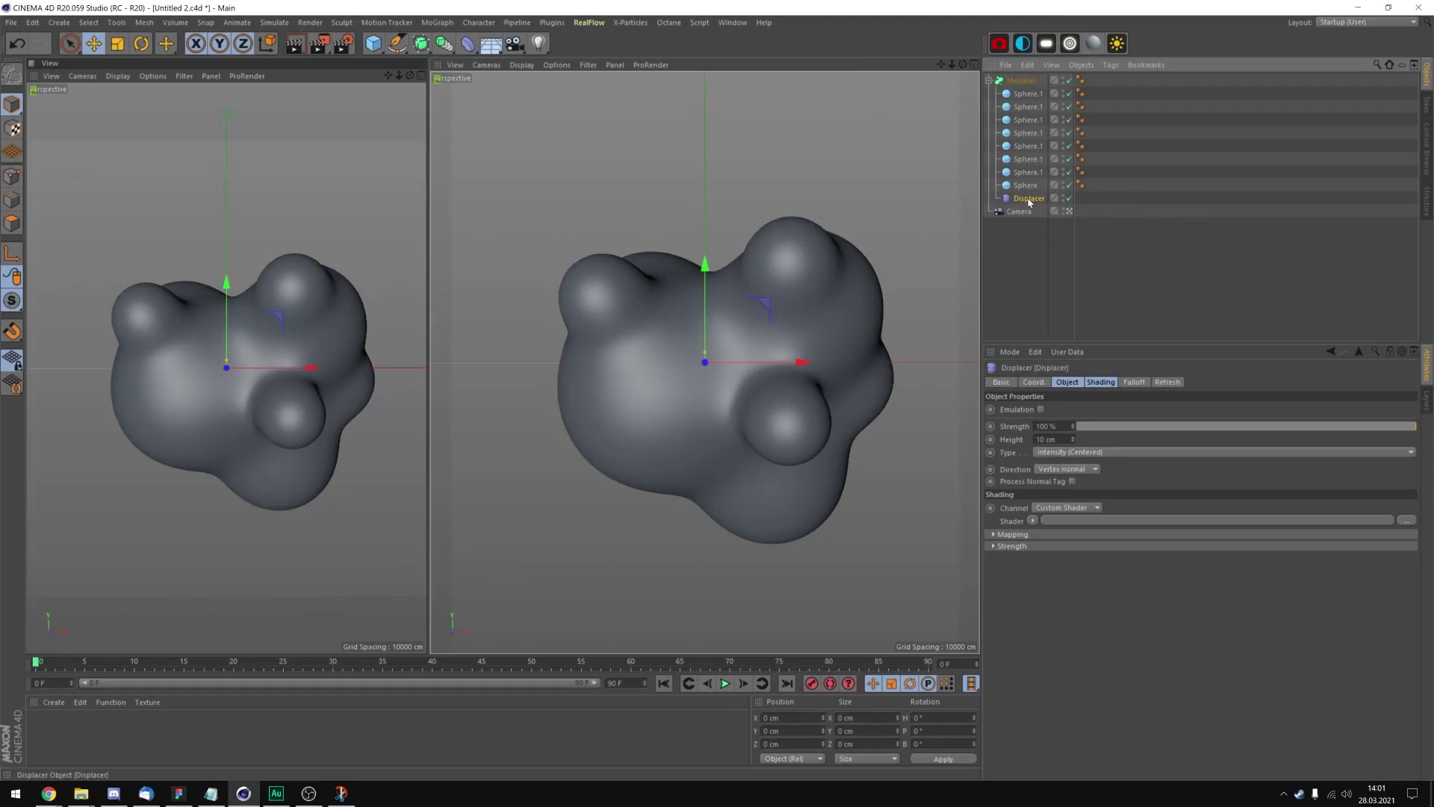
Load a Noise shader into the Displacer and set its noise type to Electric.
left_click(1098, 383)
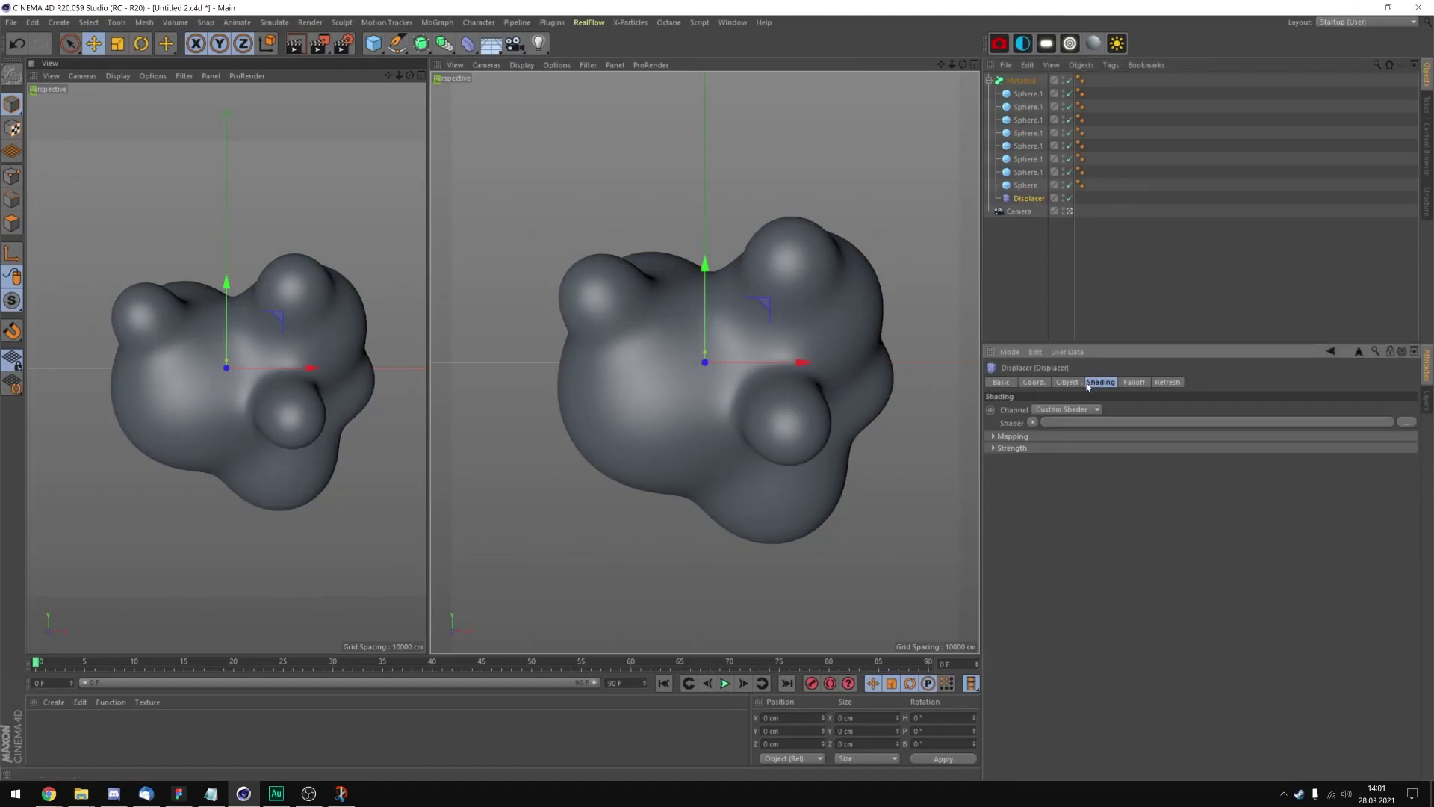
left_click(1036, 422)
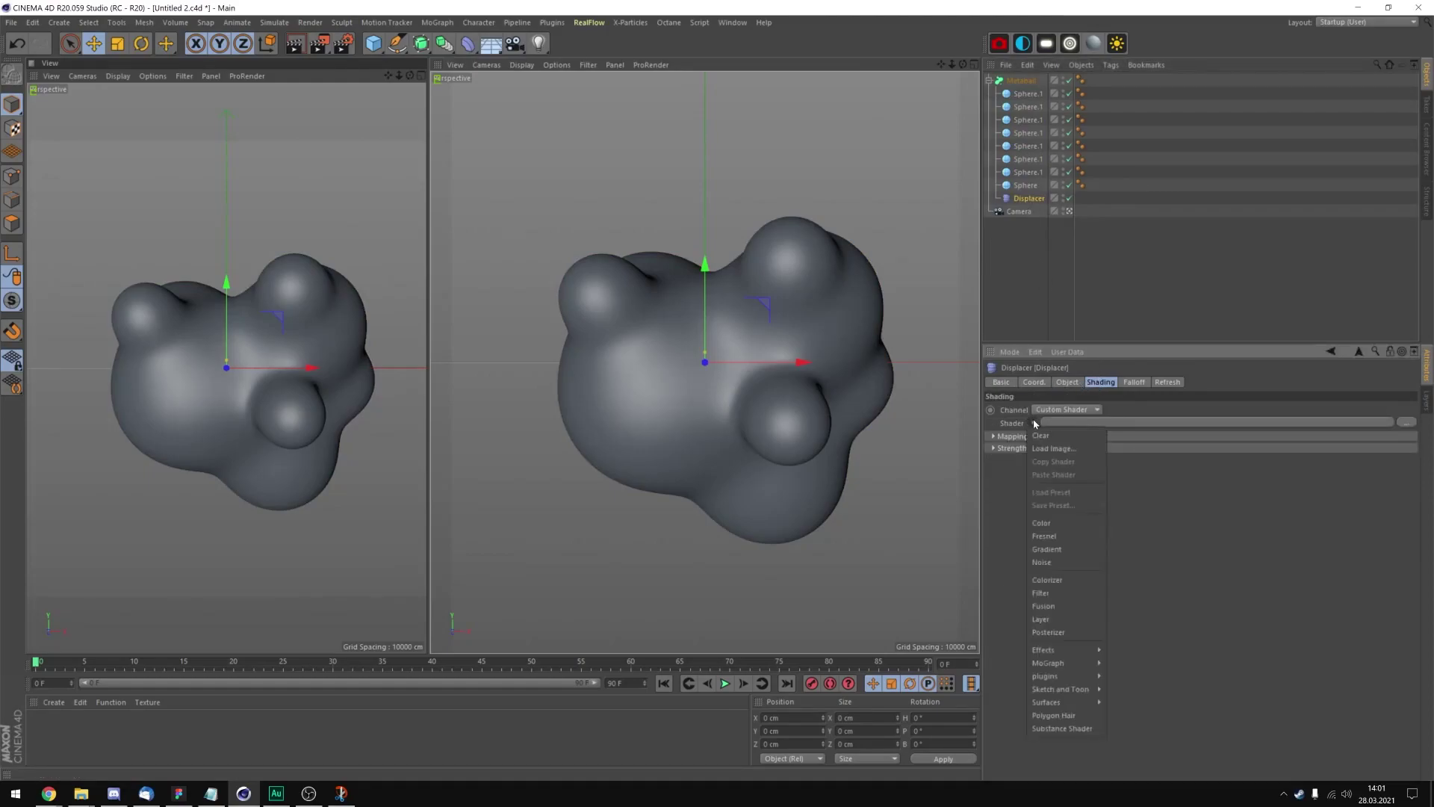
left_click(1049, 565)
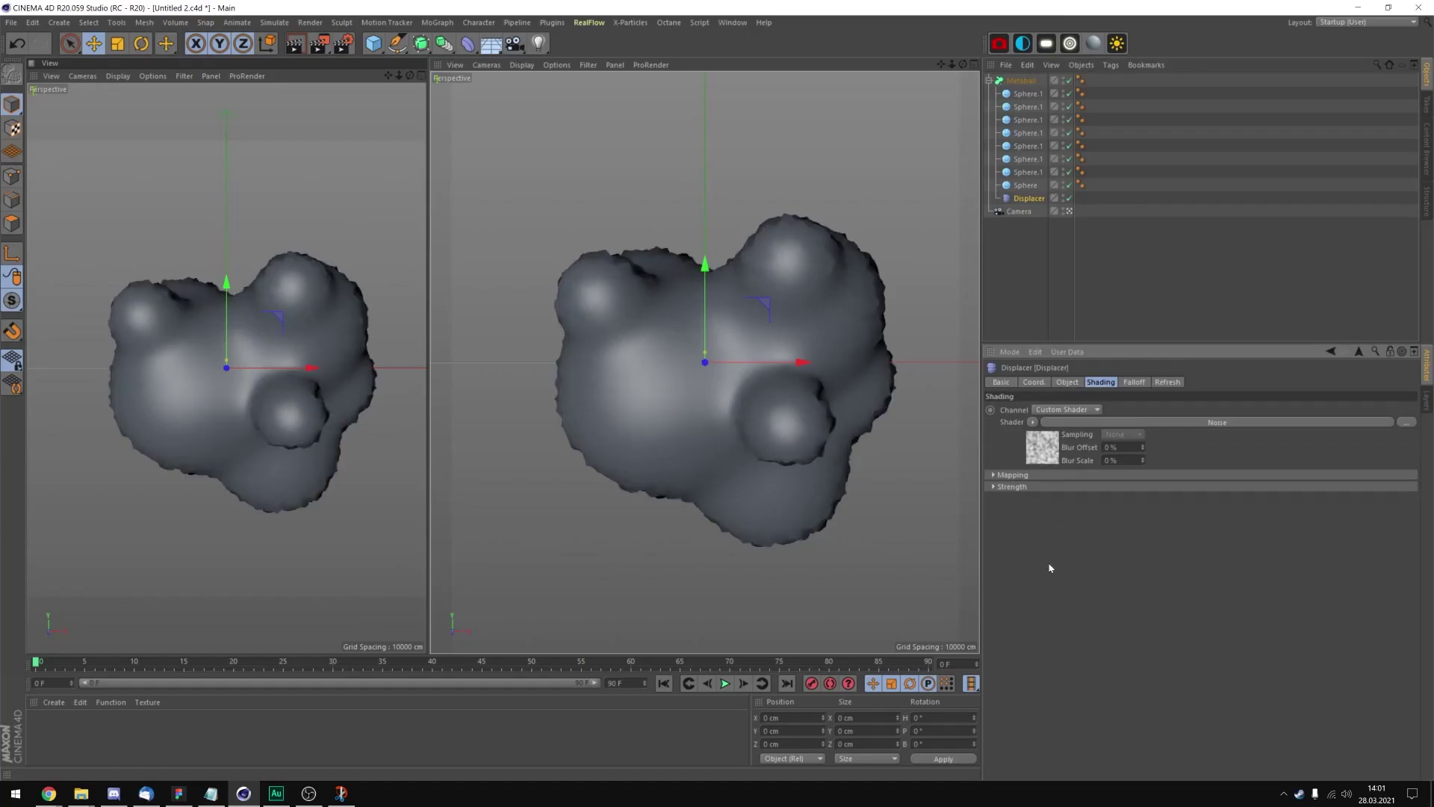
left_click(1045, 455)
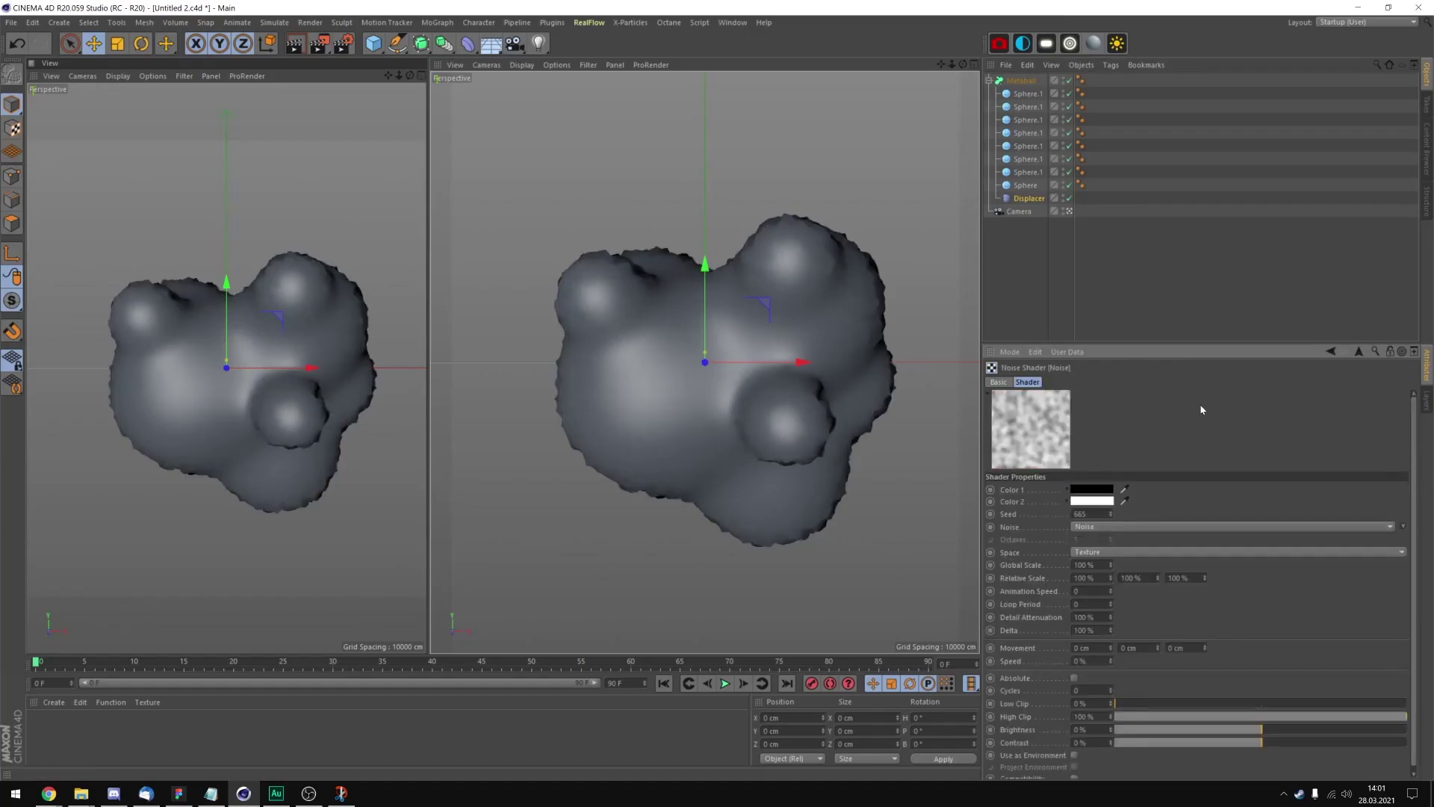
left_click(1145, 525)
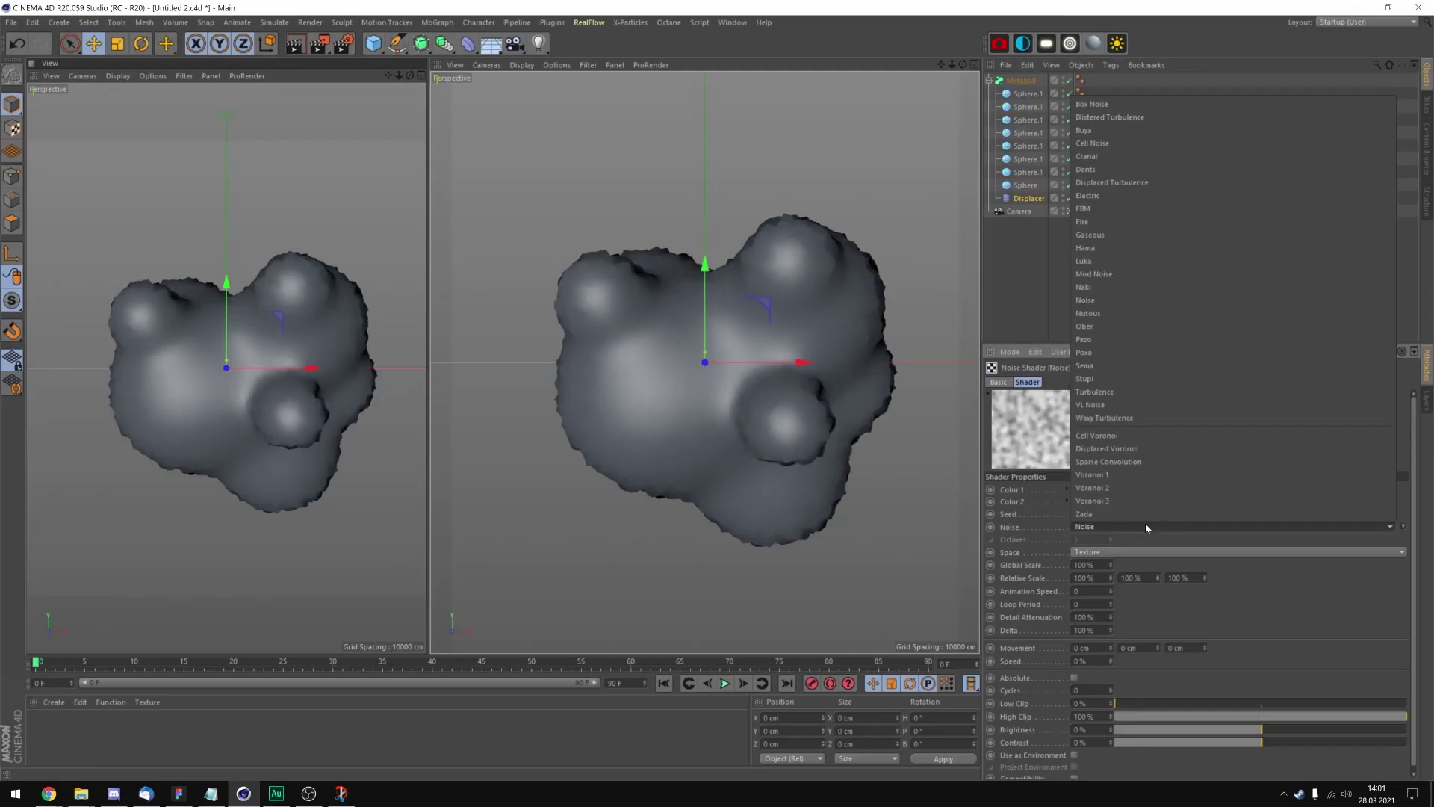
left_click(1104, 196)
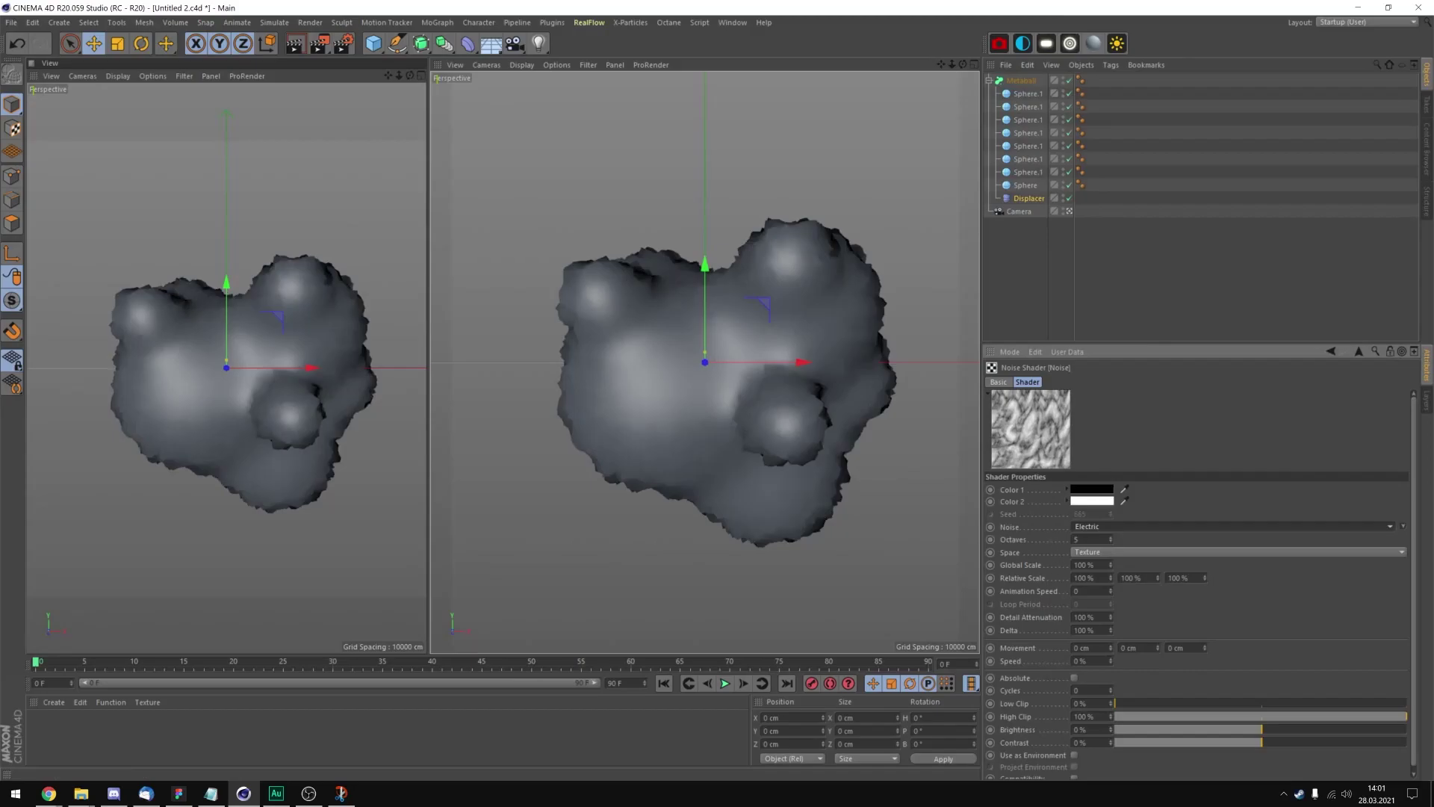
Set the Electric noise to 1 octave, a global scale of 600 % and an animation speed of 0.8.
left_click_drag(1084, 539, 1041, 532)
type("1")
key("Return")
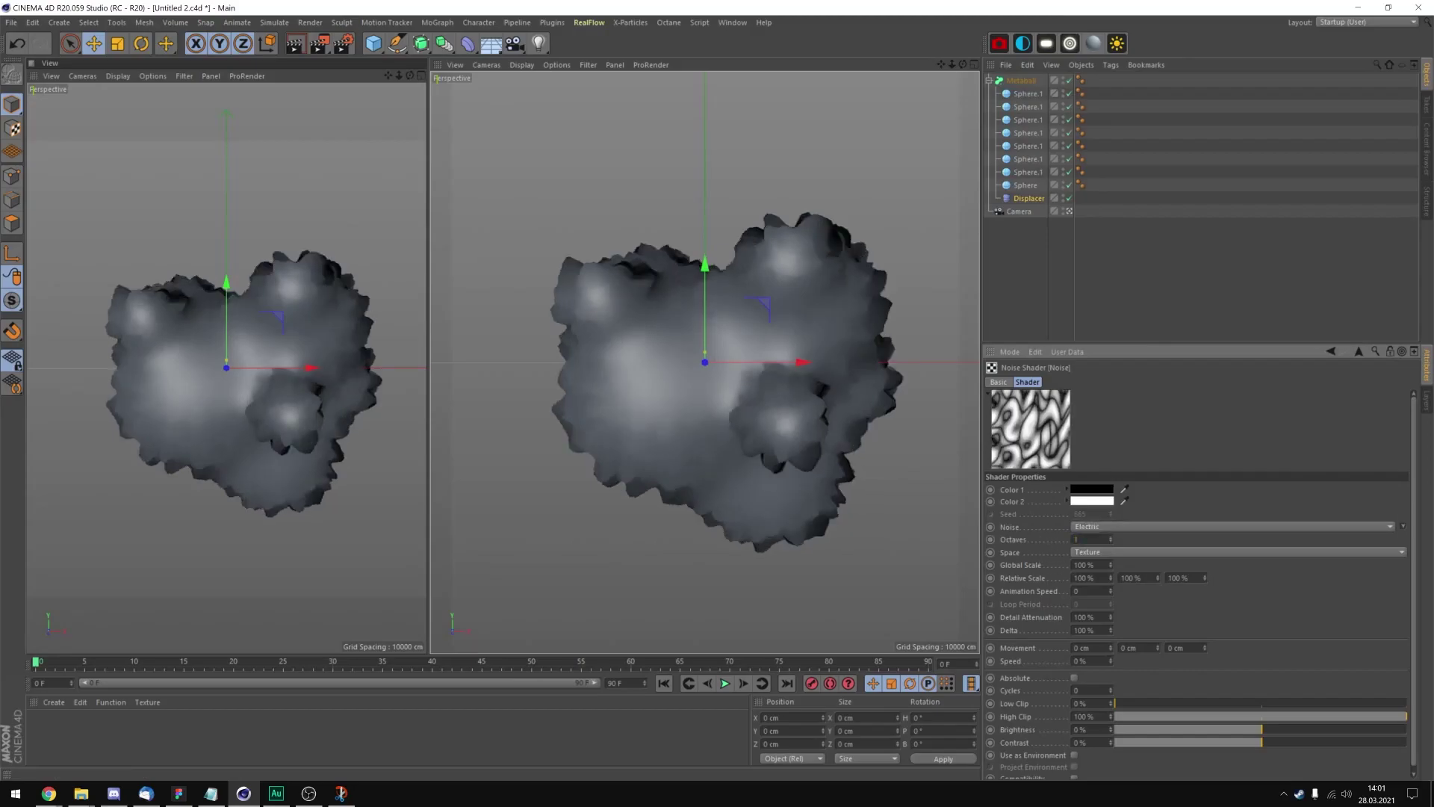
left_click_drag(1095, 565, 1055, 564)
type("6")
key("Return")
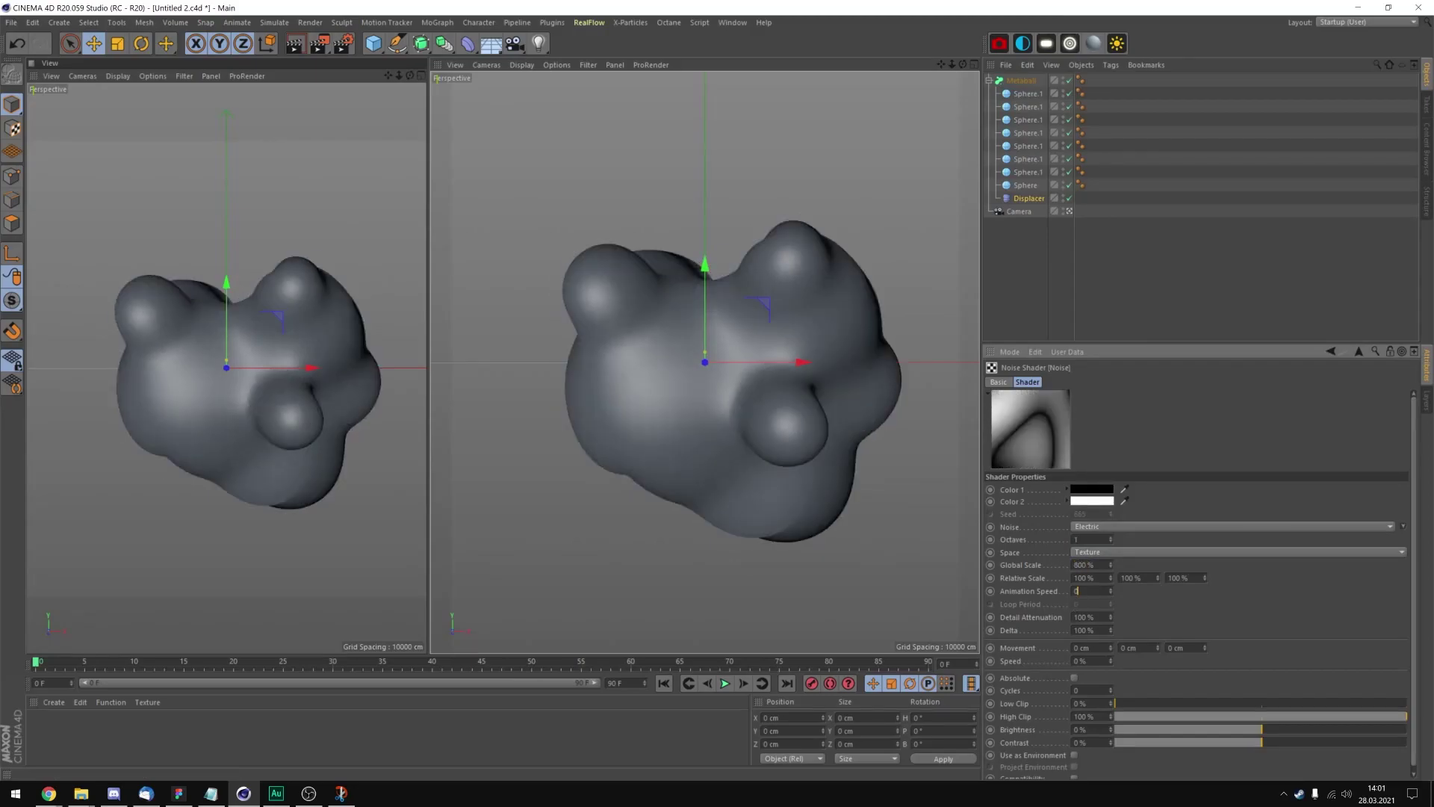
left_click_drag(1079, 591, 1049, 593)
type(".8")
key("Return")
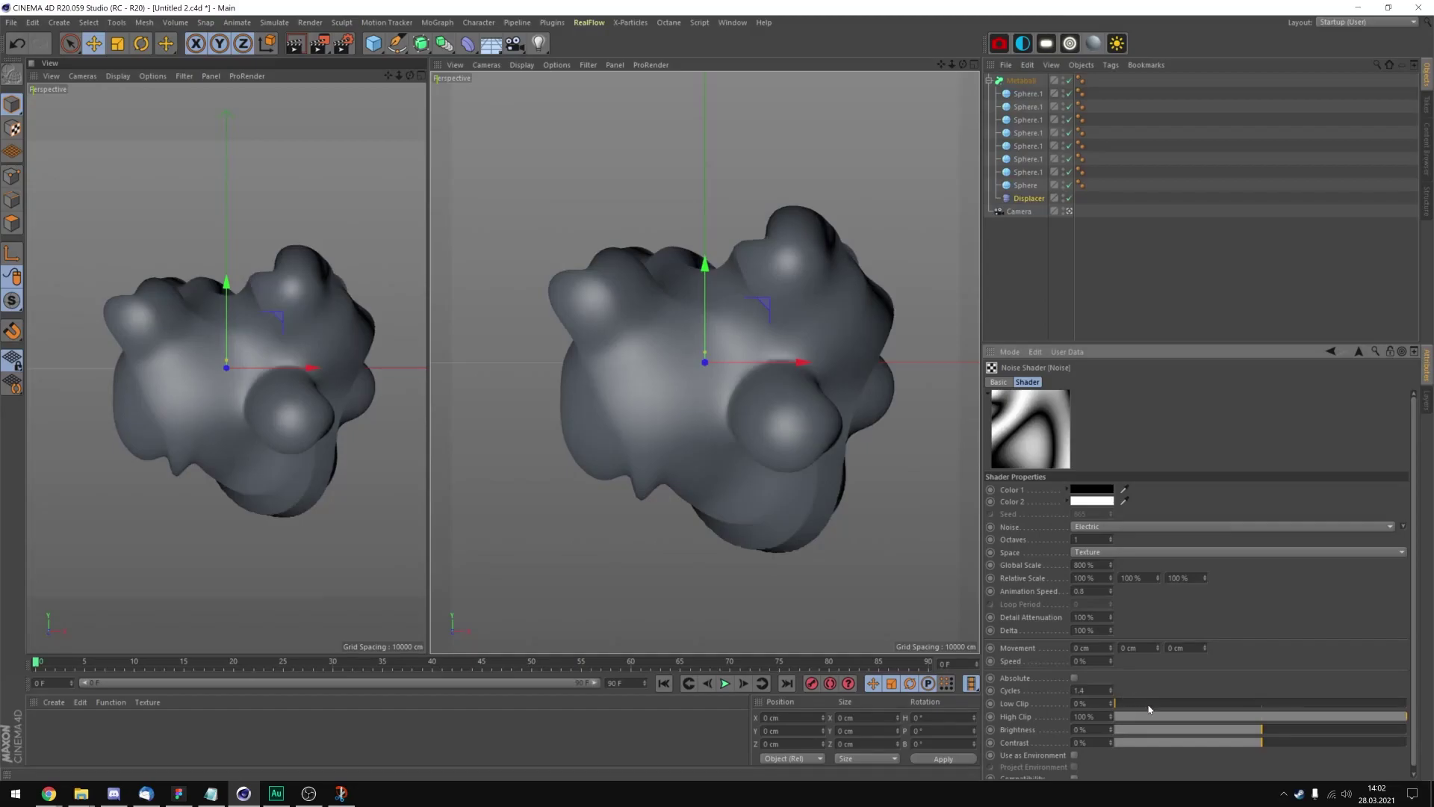
Set the noise's low clip to 15 % and its high clip to 55 %.
left_click_drag(1149, 709, 1248, 705)
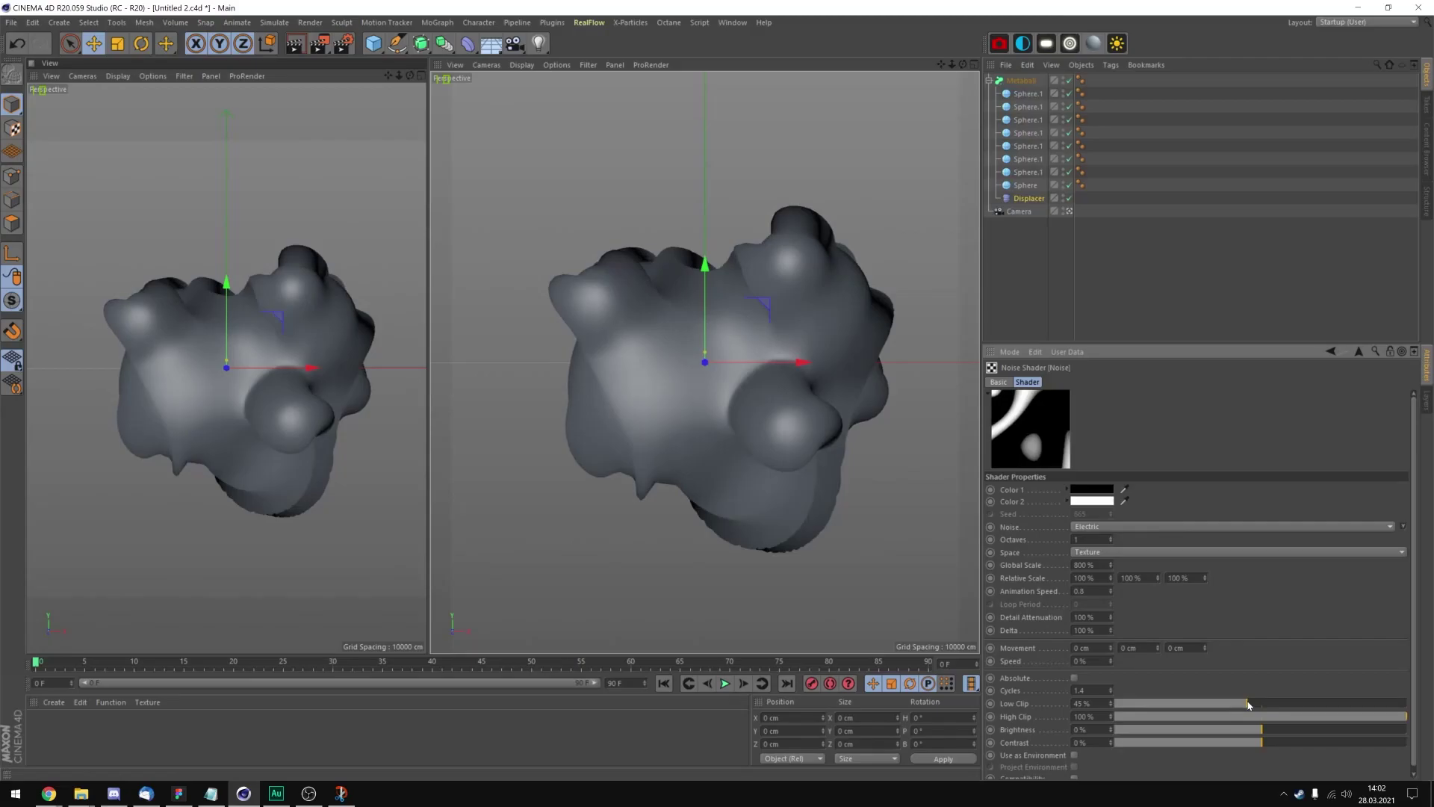
mouse_move(1282, 715)
left_mouse_down()
mouse_move(1257, 716)
mouse_move(1311, 715)
mouse_move(1256, 702)
mouse_move(1341, 698)
mouse_move(1181, 684)
mouse_move(1239, 683)
mouse_move(1151, 699)
mouse_move(1163, 692)
left_mouse_up()
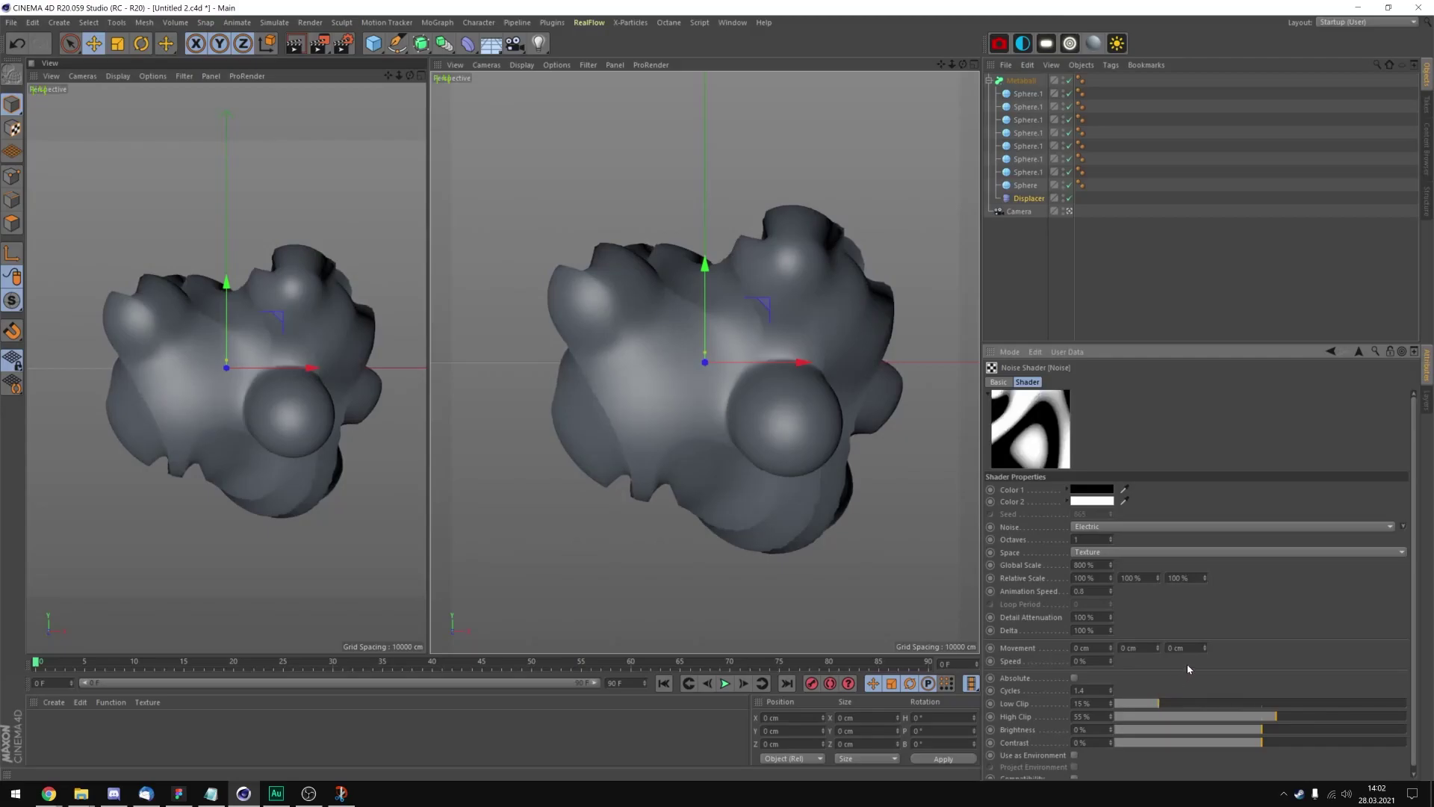
double_click(1079, 591)
Extend the animation to 200 frames and play it in short bursts to preview the moving displacement.
double_click(617, 682)
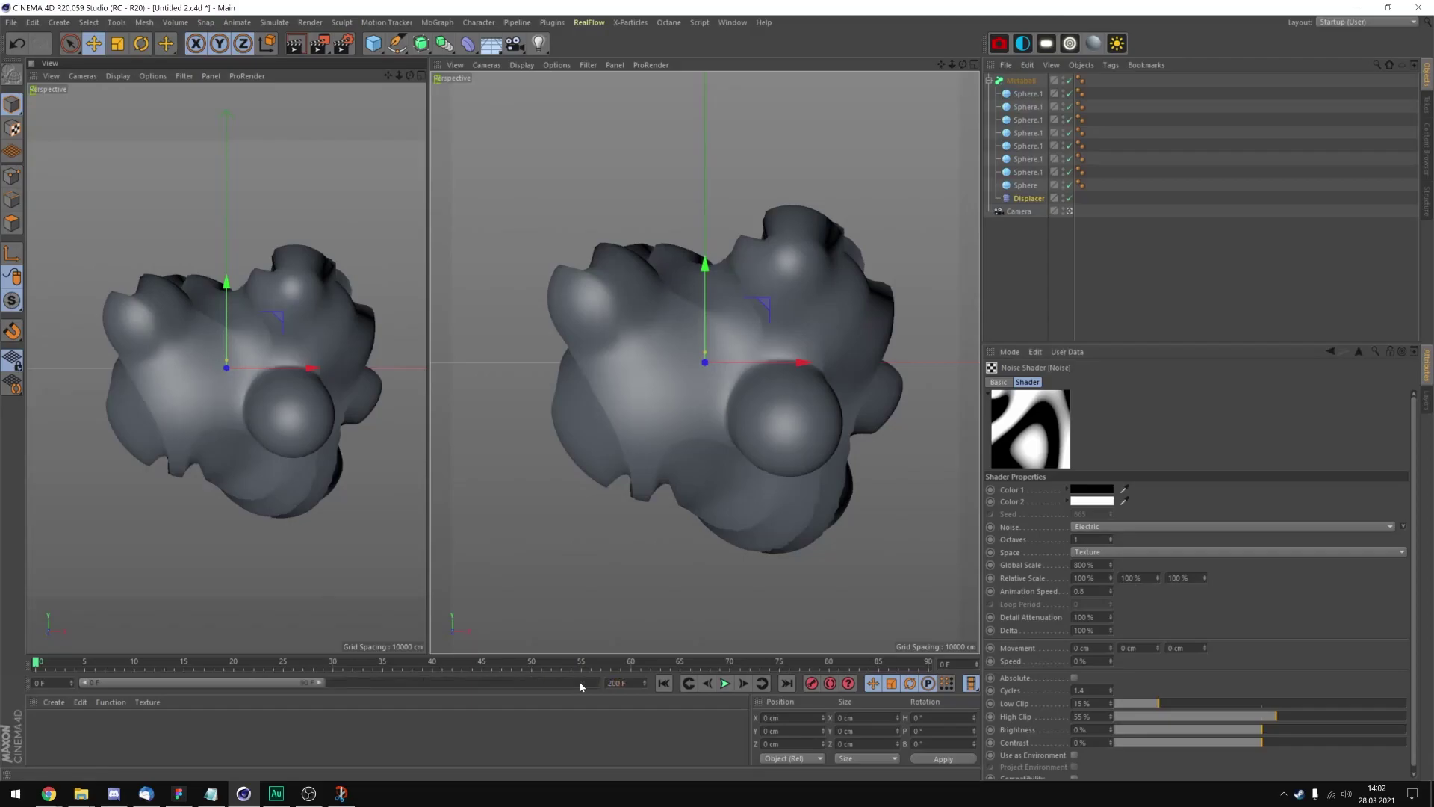
key("Return")
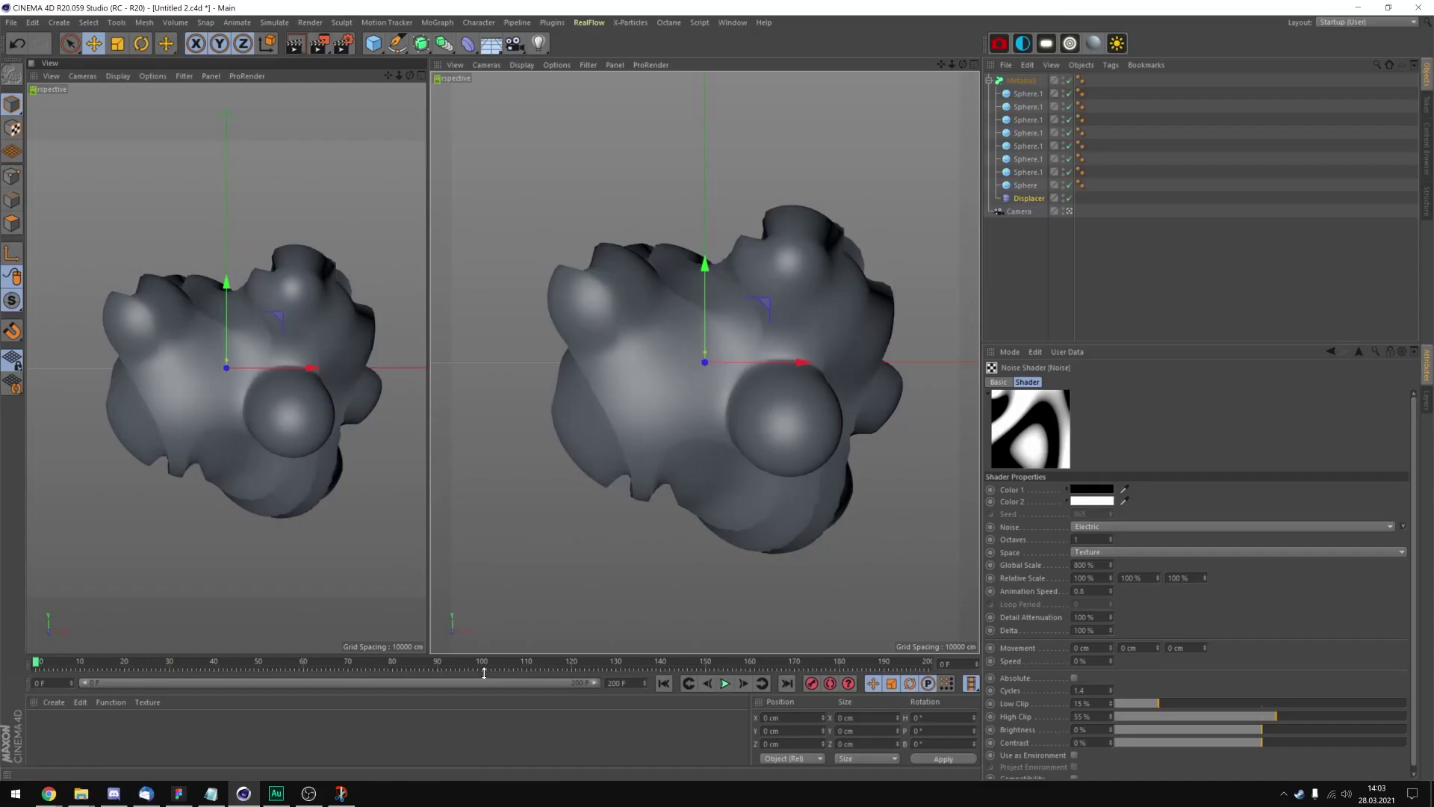
left_click(726, 686)
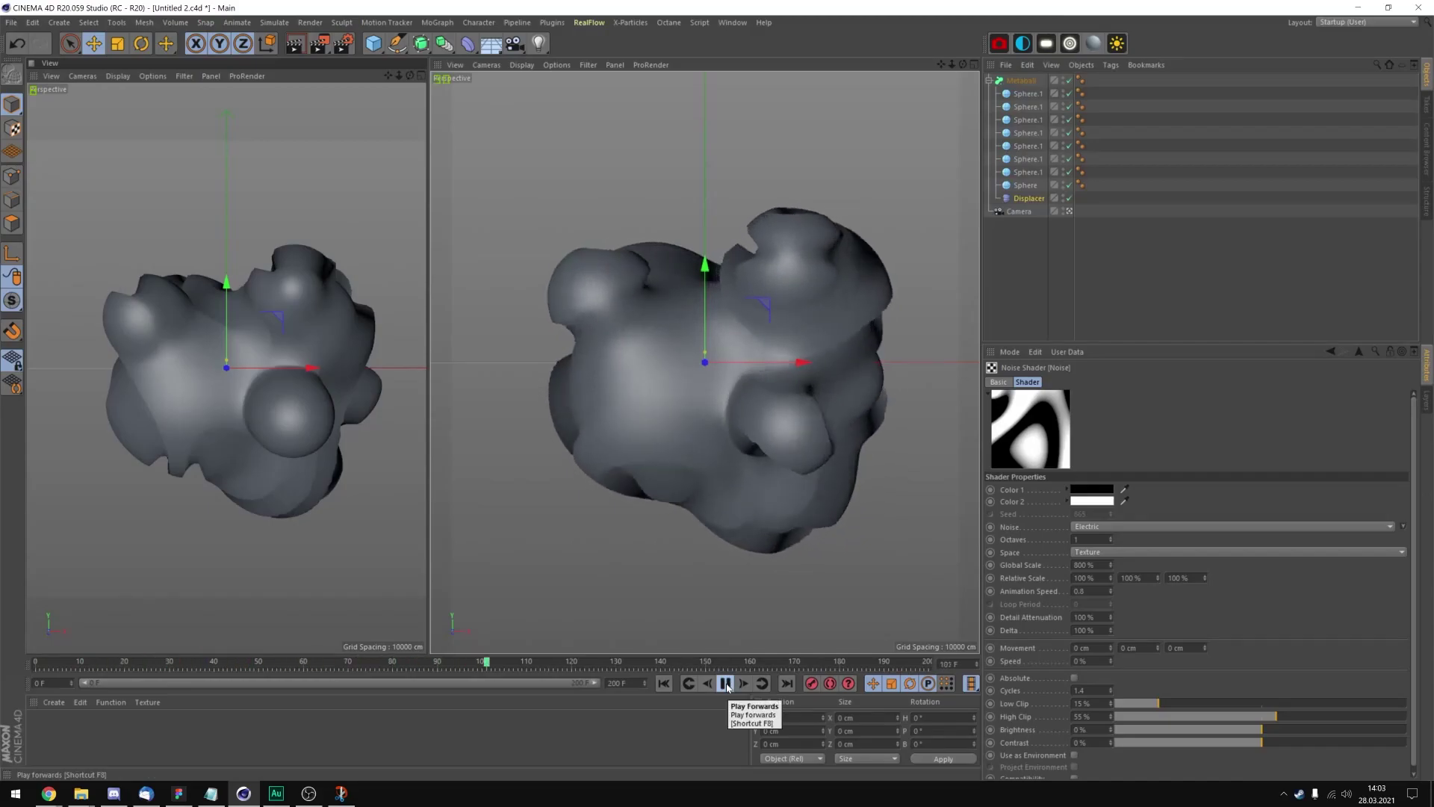
left_click(727, 685)
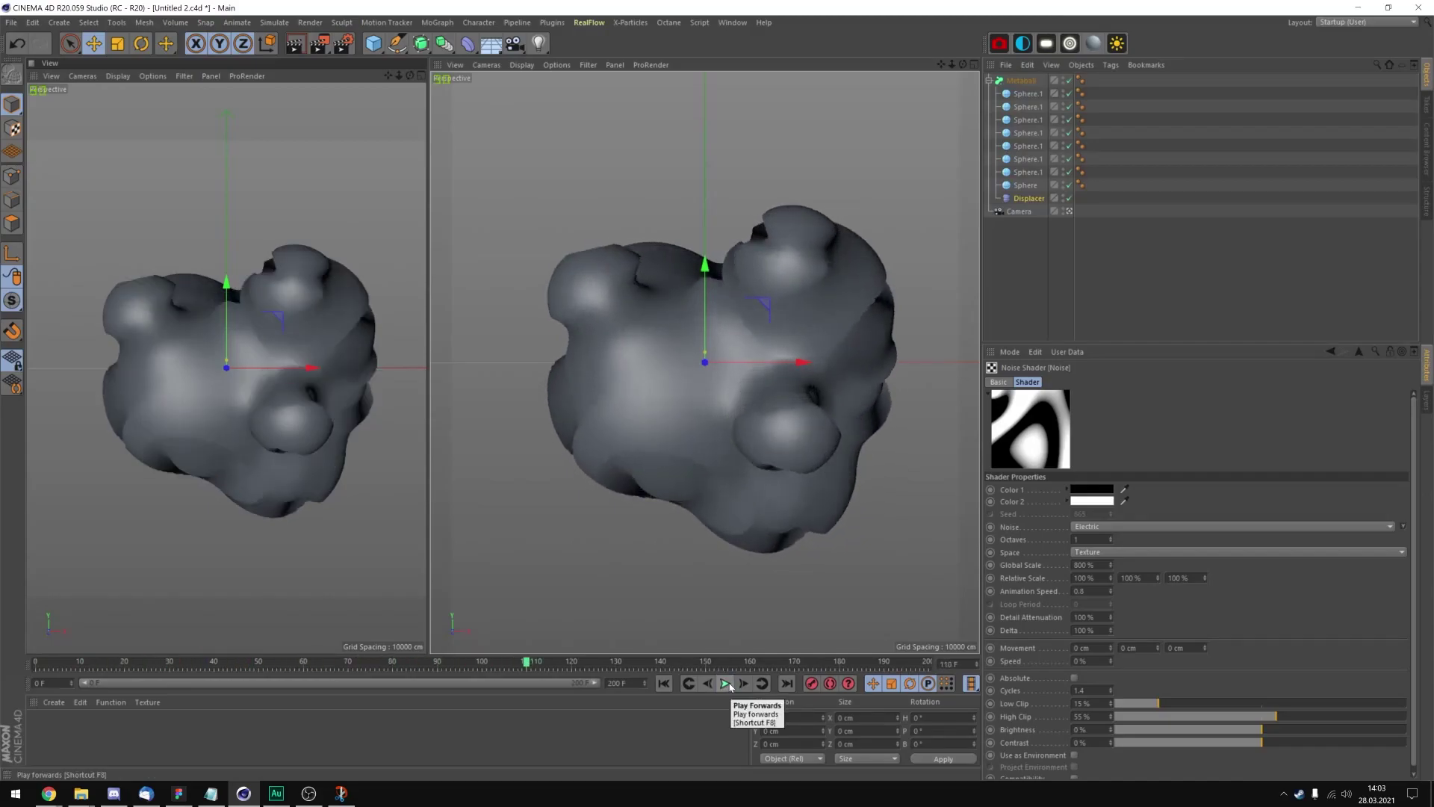
left_click(726, 684)
left_click(726, 684)
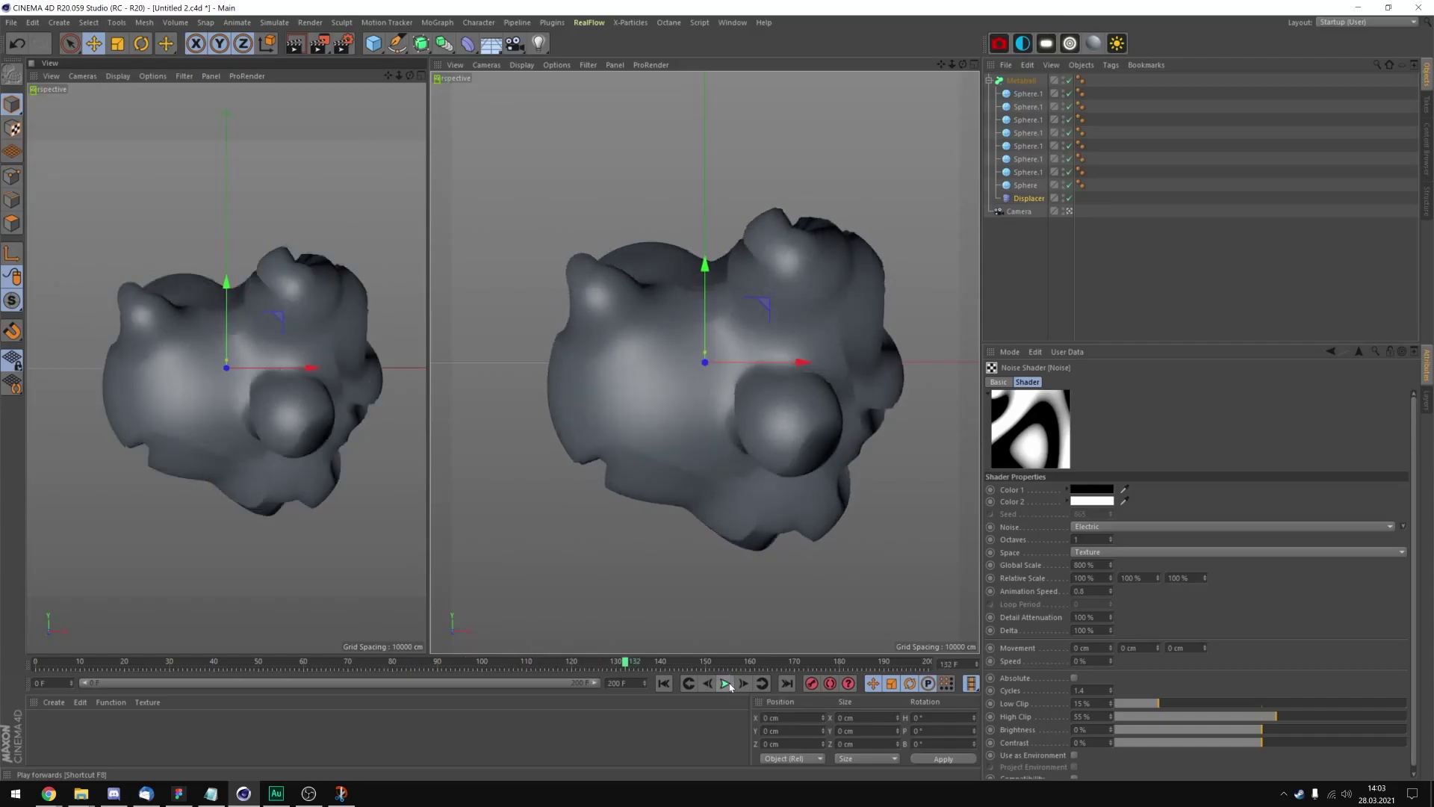
left_click(726, 684)
left_click(726, 684)
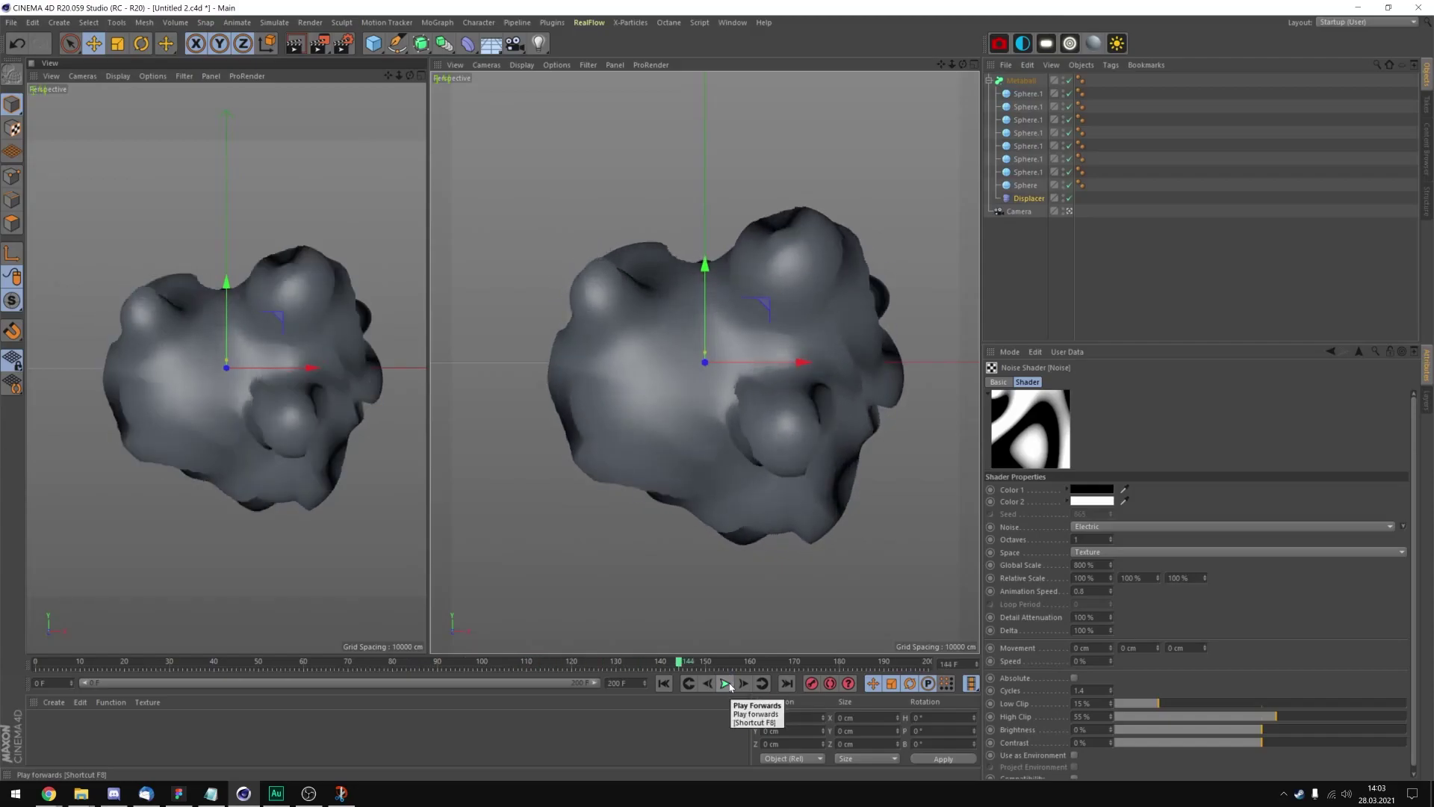
left_click_drag(685, 664, 662, 634)
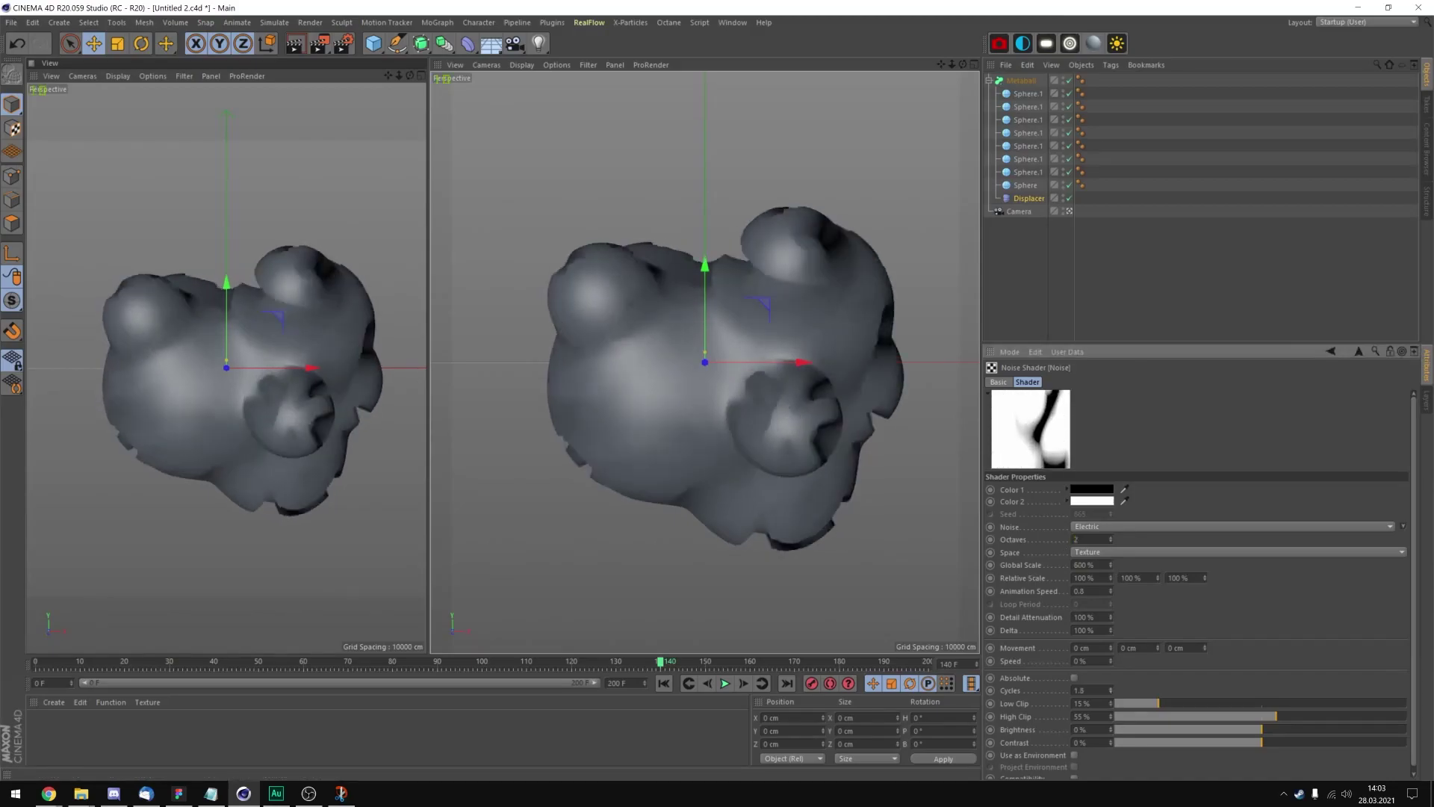
Adjust the noise's octaves and add a Smoothing deformer below the Displacer inside the Metaball.
left_click_drag(1084, 539, 1057, 547)
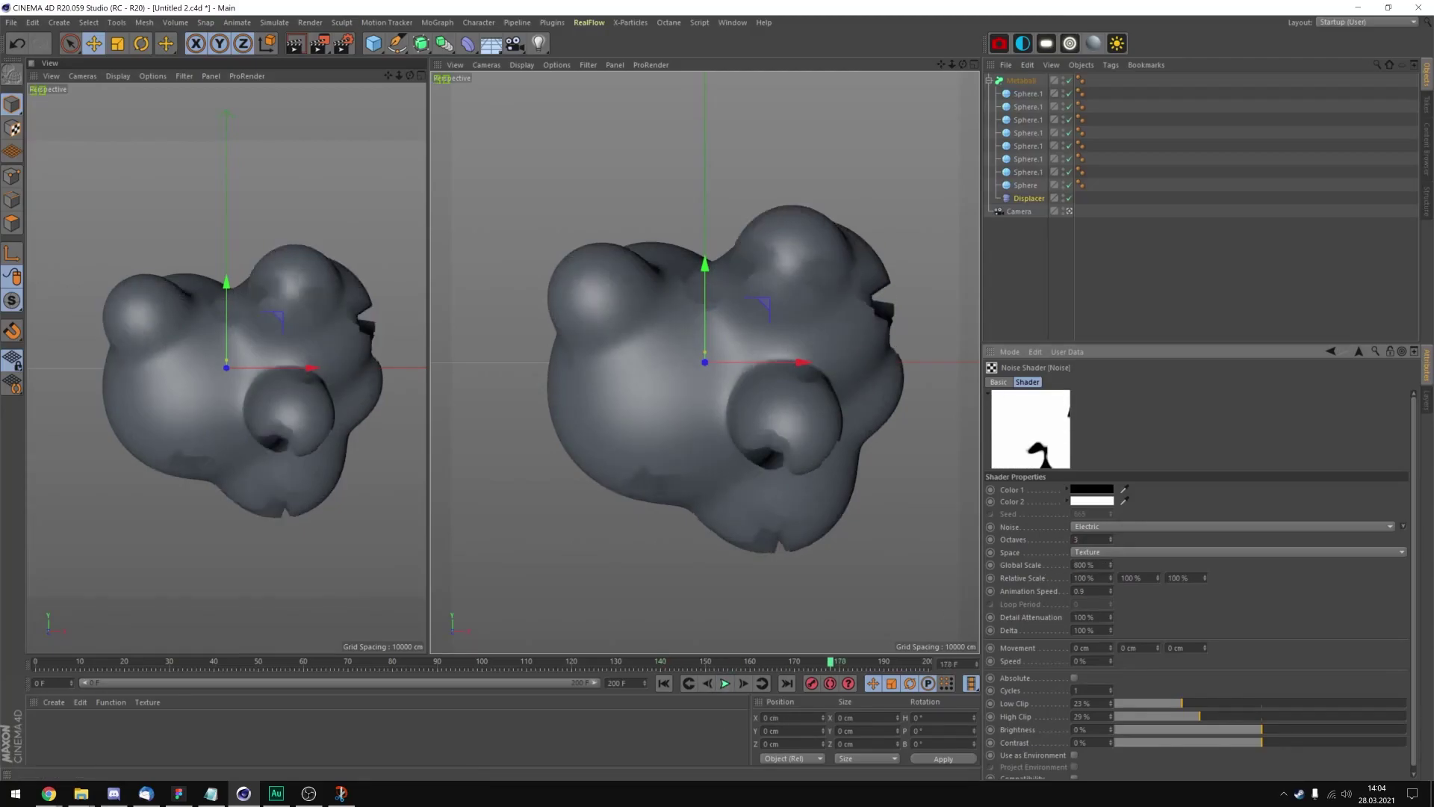
left_click(1020, 80)
left_click(1028, 198)
left_click(467, 43)
left_click(804, 204)
left_click_drag(1023, 80, 1021, 218)
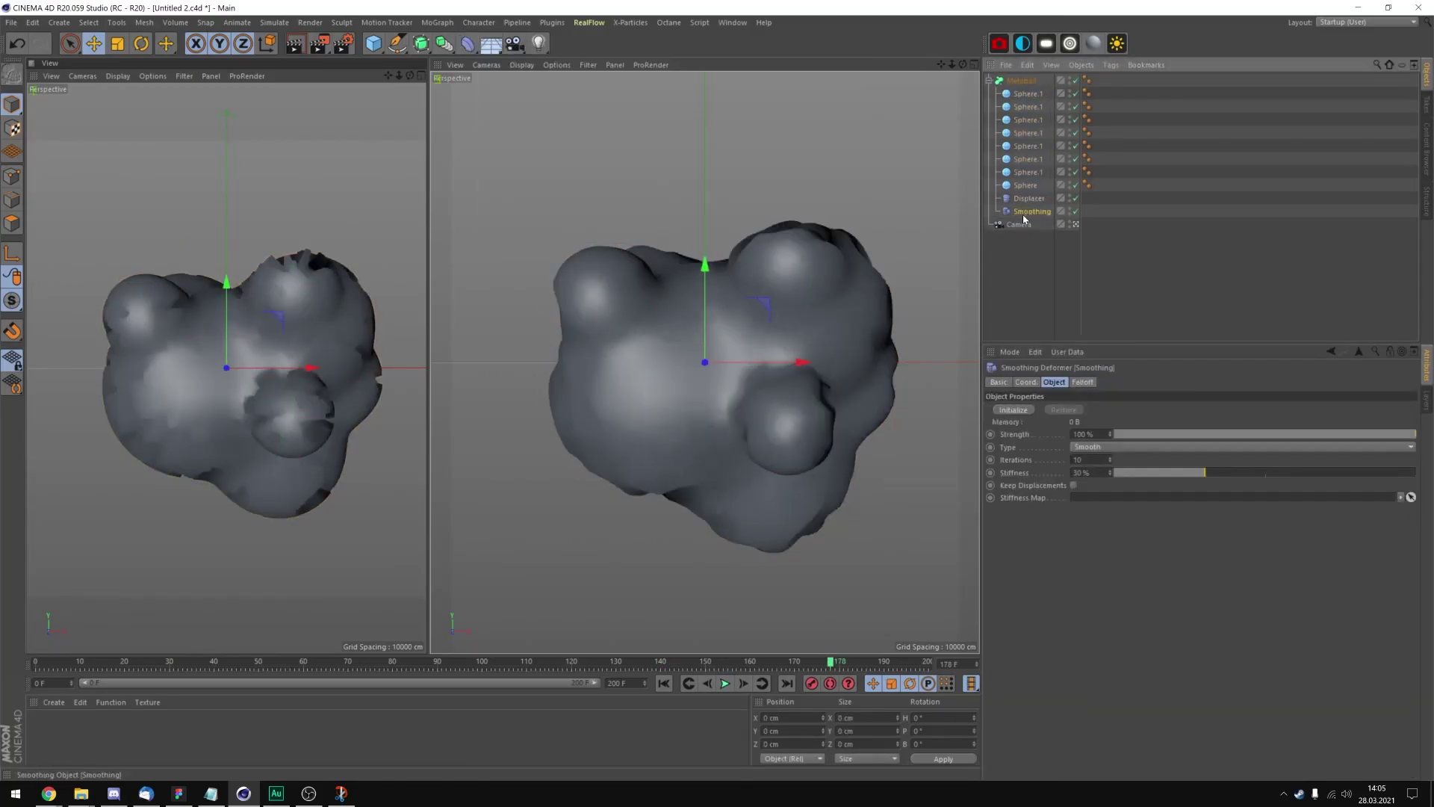
Set the Displacer noise to 1.6 octaves, with low clip at 34 % and high clip at 42 %.
left_click(1028, 198)
left_click(1037, 438)
left_click_drag(1110, 540, 1110, 567)
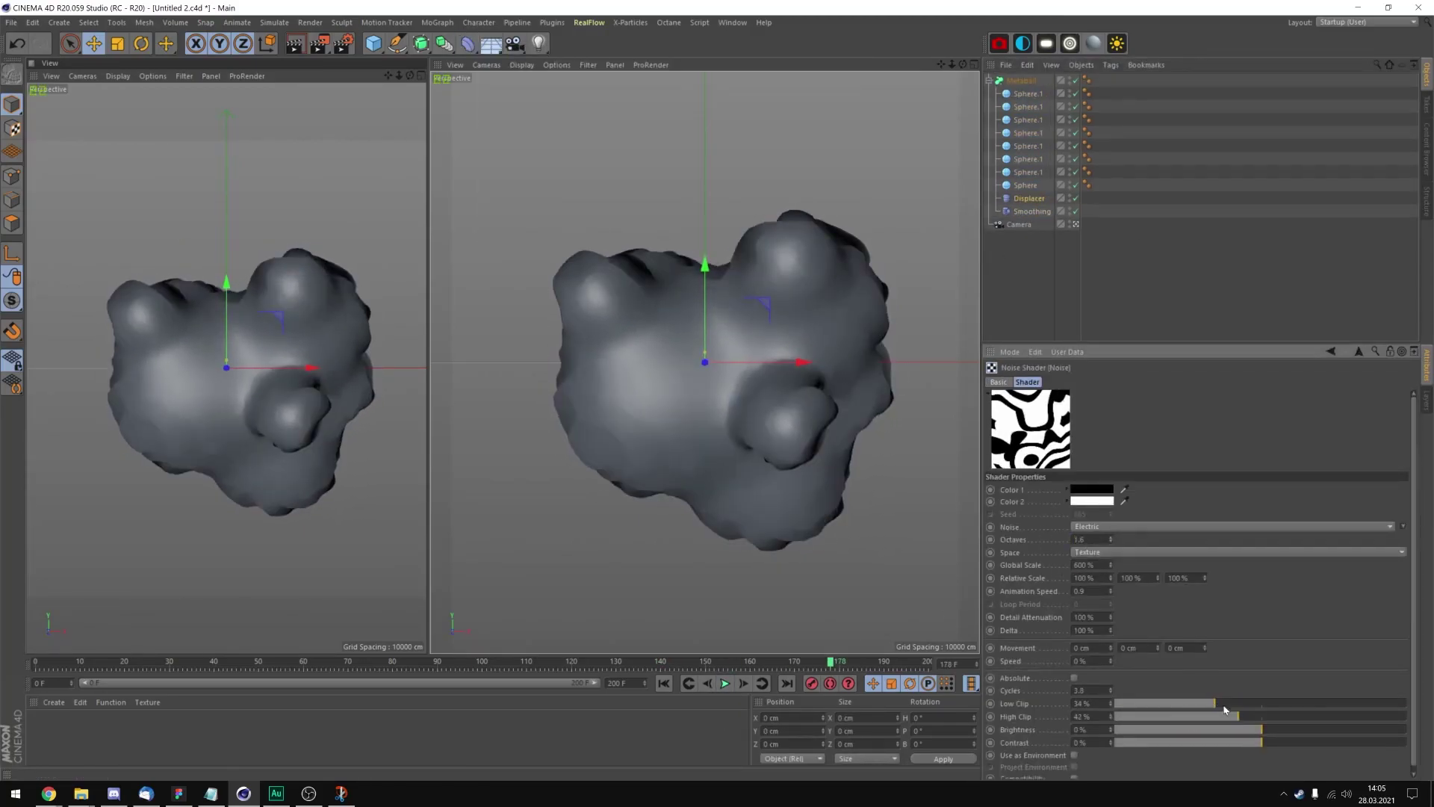
Set the global scale of the Displacer's noise to 1500 %.
left_click(1032, 212)
left_click(1027, 198)
left_click(1038, 439)
double_click(1086, 565)
type("1500")
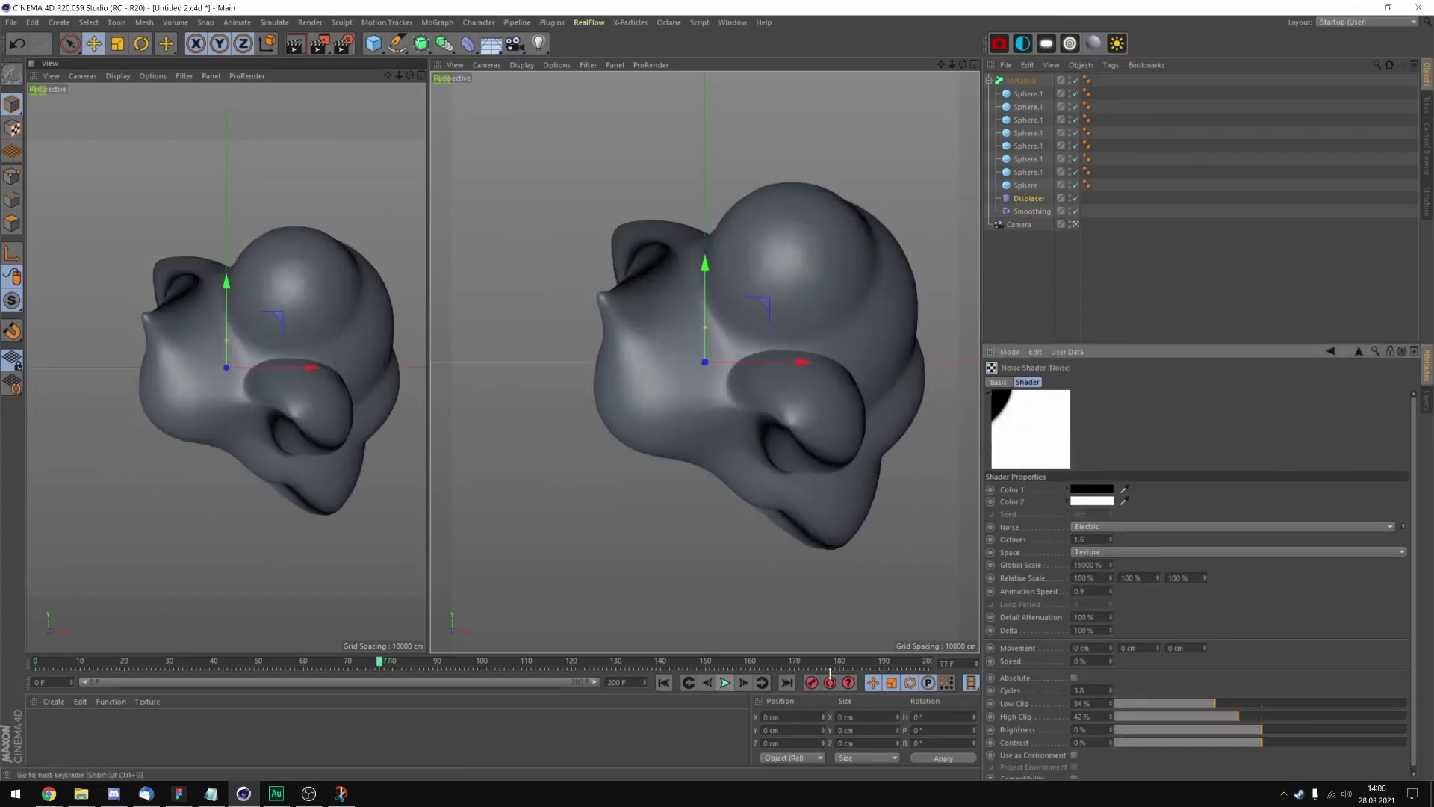
Refine the Smoothing deformer to 15 iterations and the Displacer noise to 1.7 octaves and 3.1 cycles.
left_click(1032, 212)
left_click_drag(1412, 434, 1346, 435)
left_click(1028, 198)
left_click(1037, 438)
left_click(1029, 198)
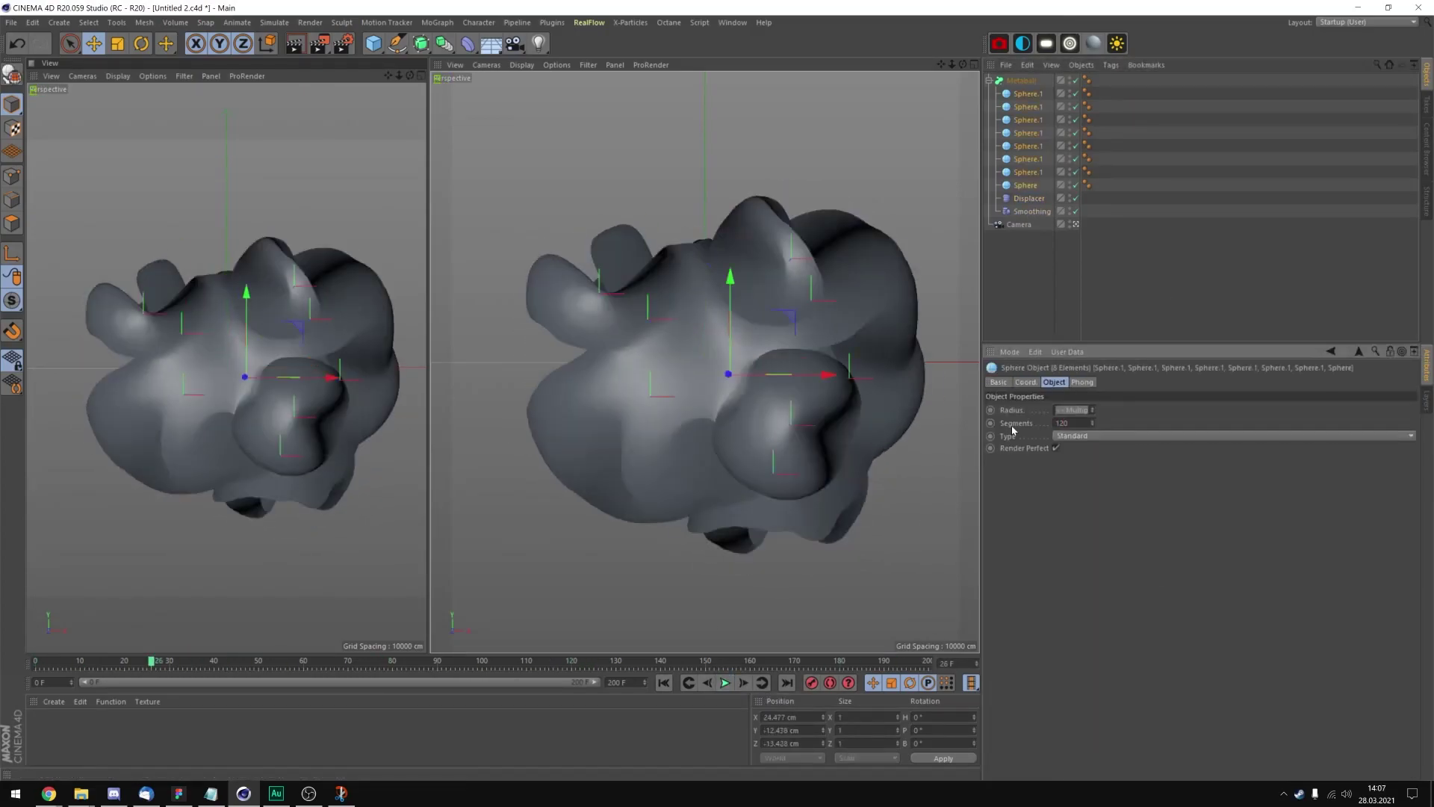
left_click(1039, 442)
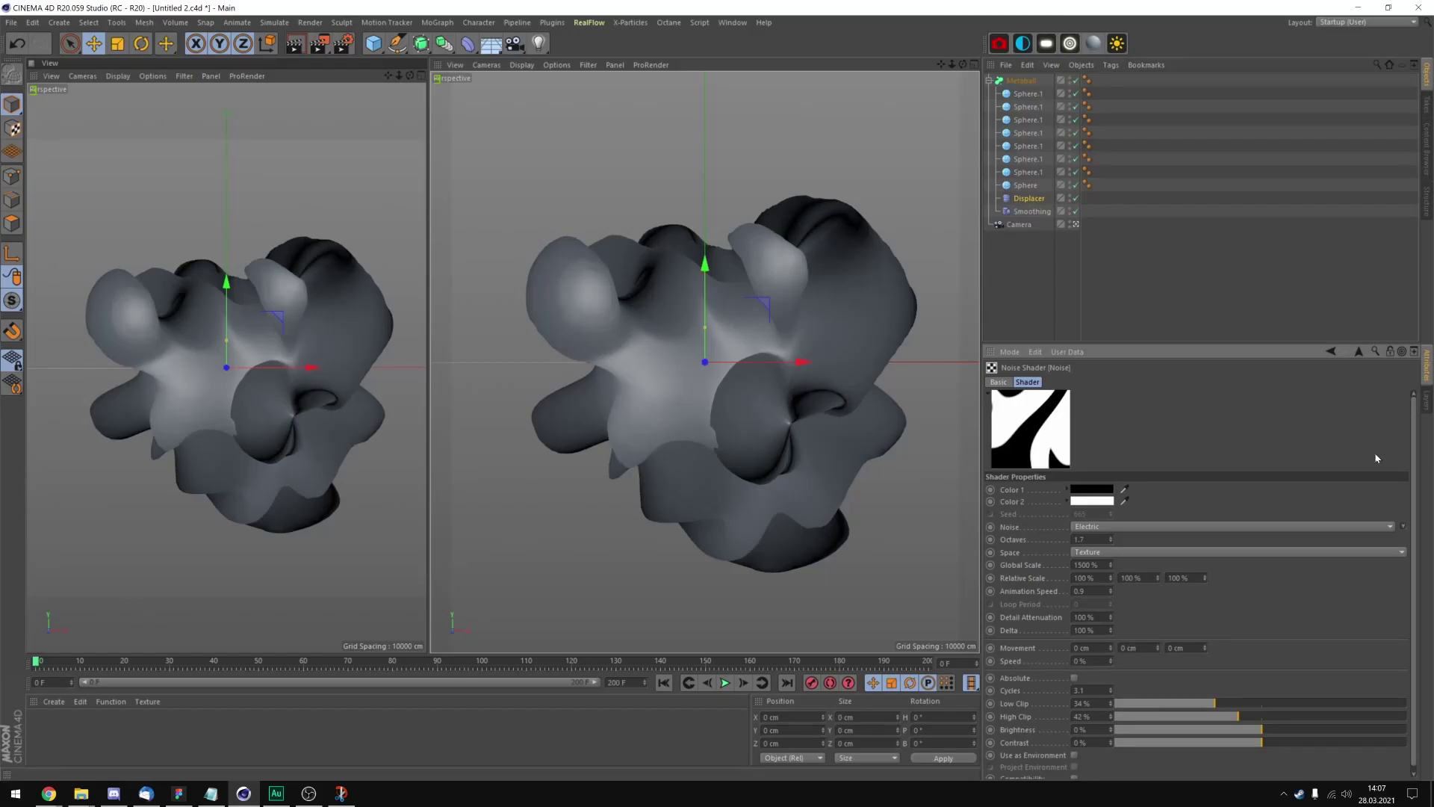
Review the Displacer's noise settings and its displacement height.
left_click_drag(1414, 445, 1412, 482)
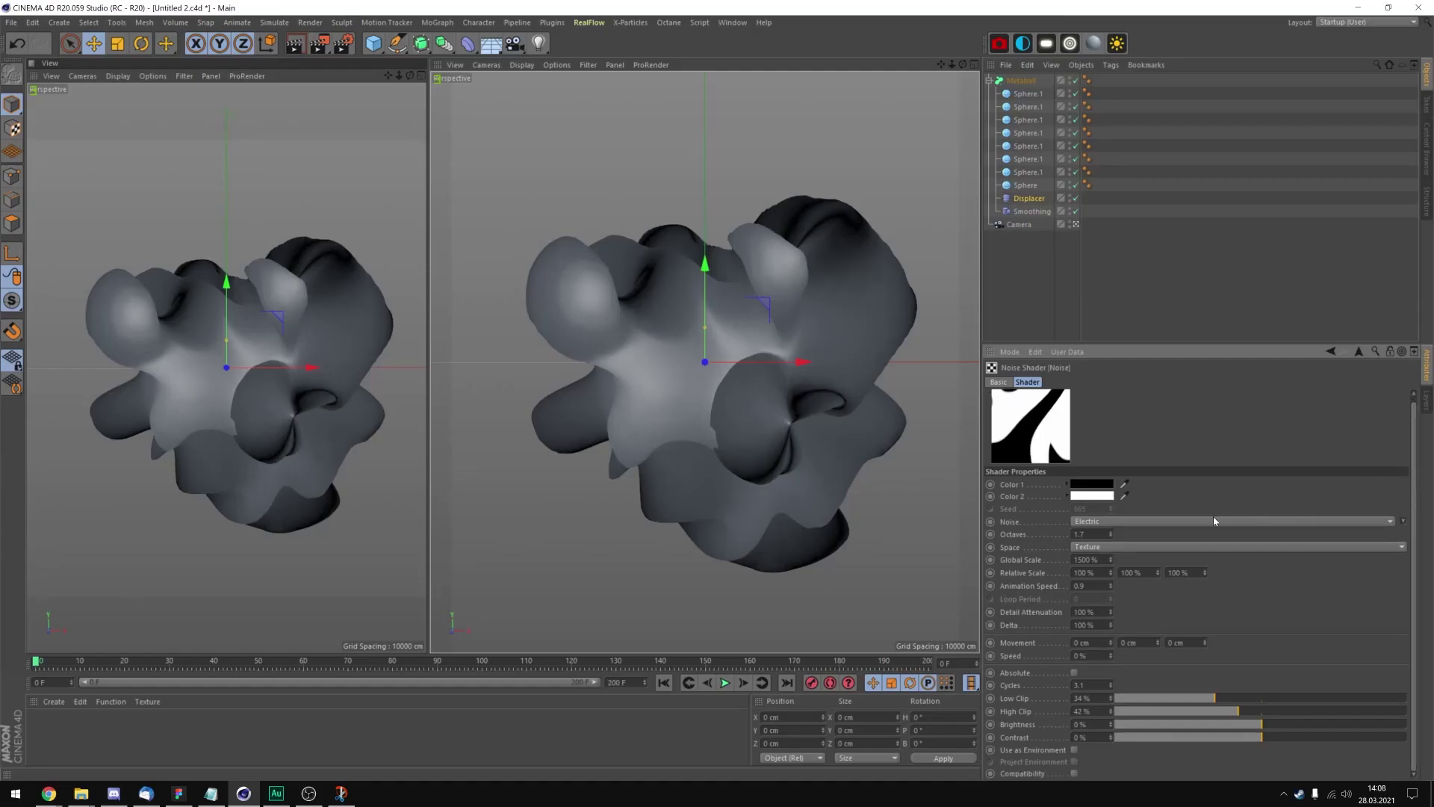
double_click(1079, 534)
left_click(1242, 568)
left_click(1029, 199)
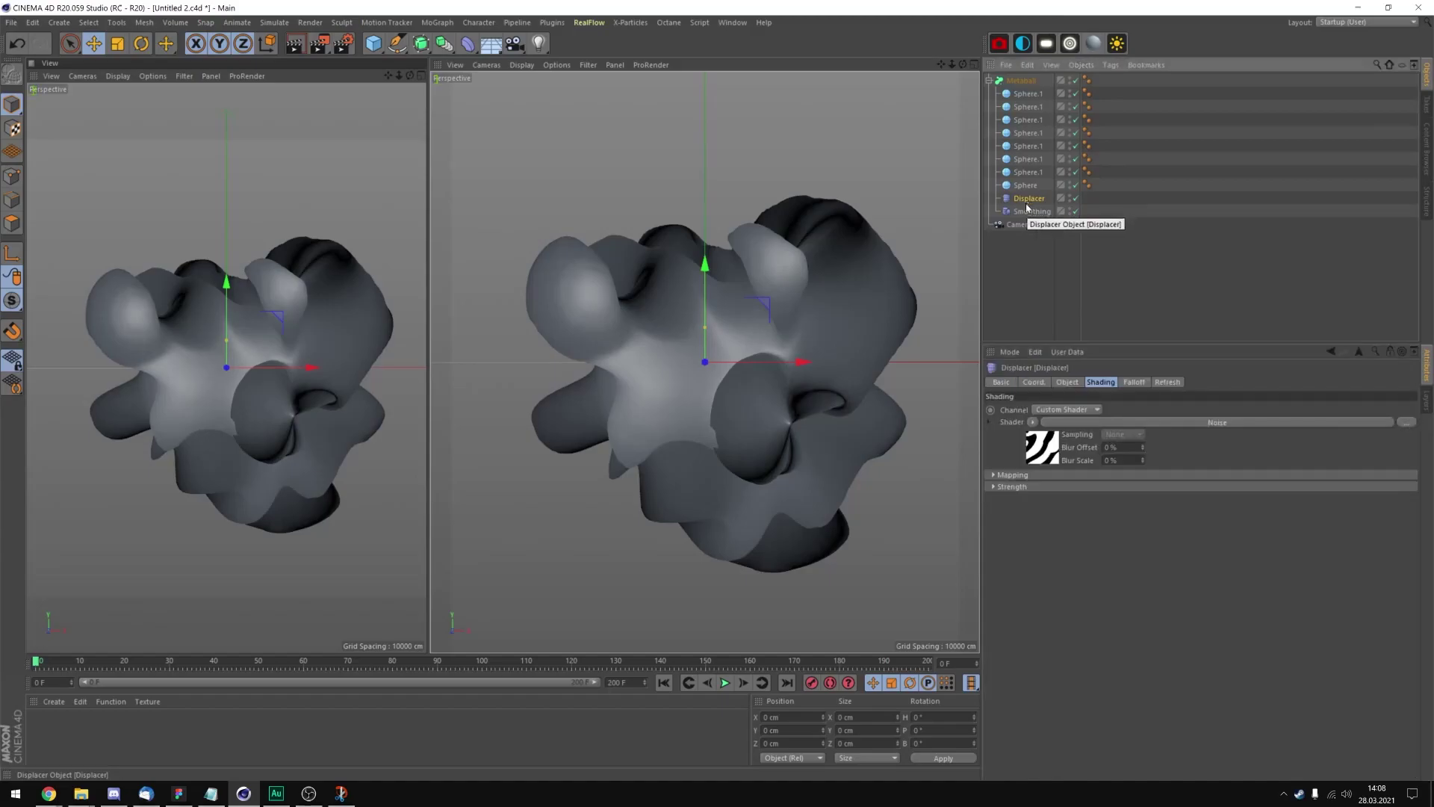
left_click(1067, 383)
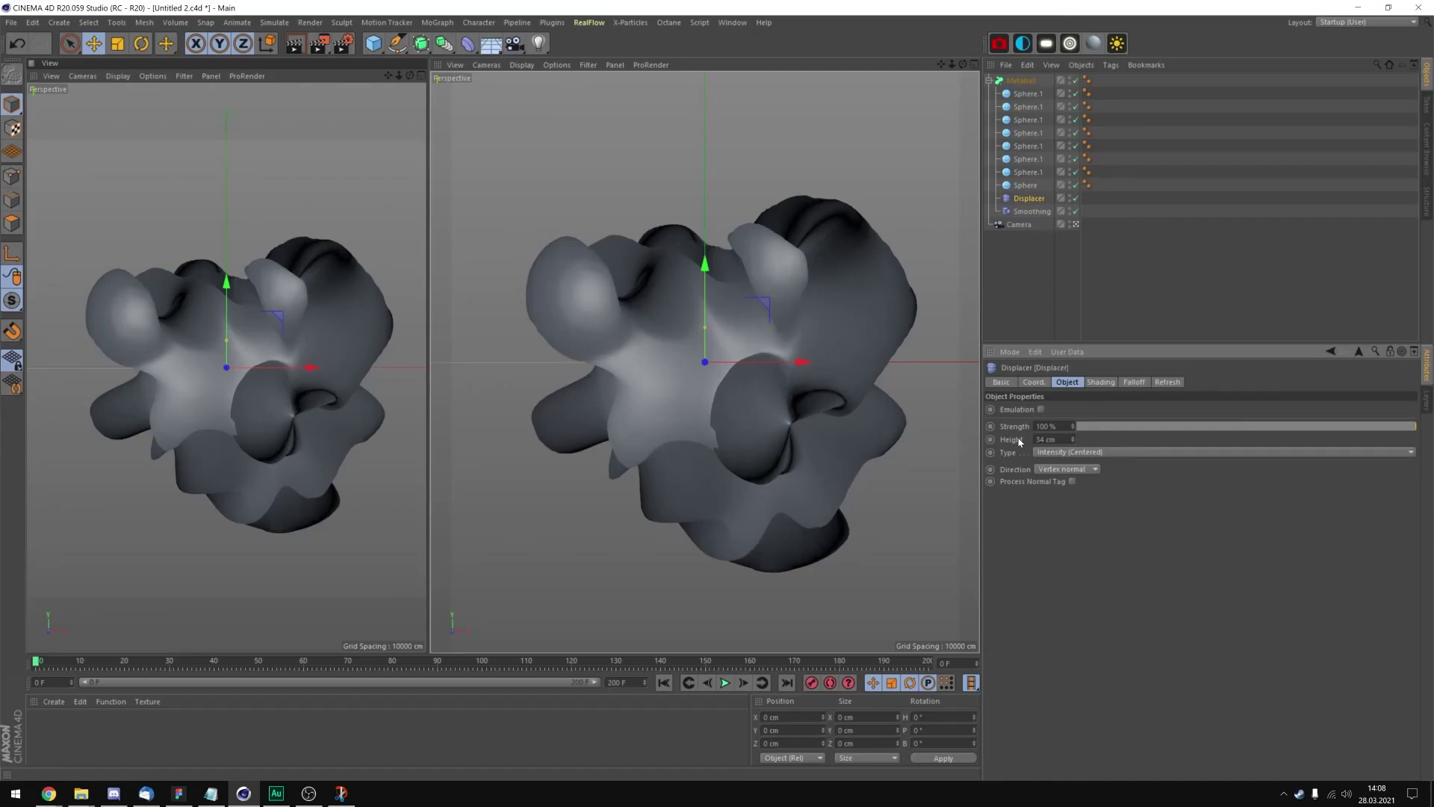
double_click(1046, 439)
left_click(1103, 440)
Try a Smoothing deformer strength of 0 % to compare the unsmoothed shape, and undo the change.
left_click(1035, 212)
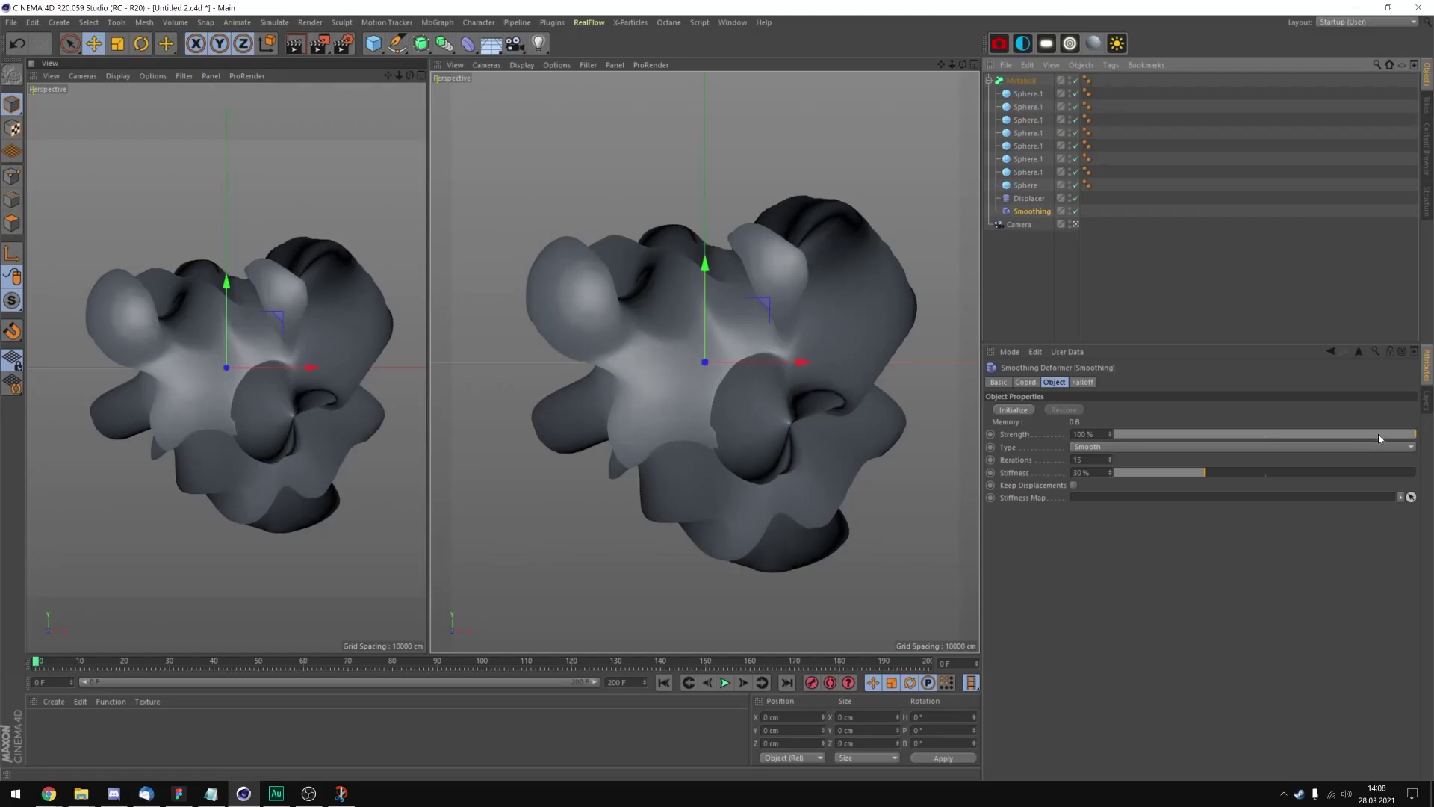
left_click_drag(1378, 433, 1094, 437)
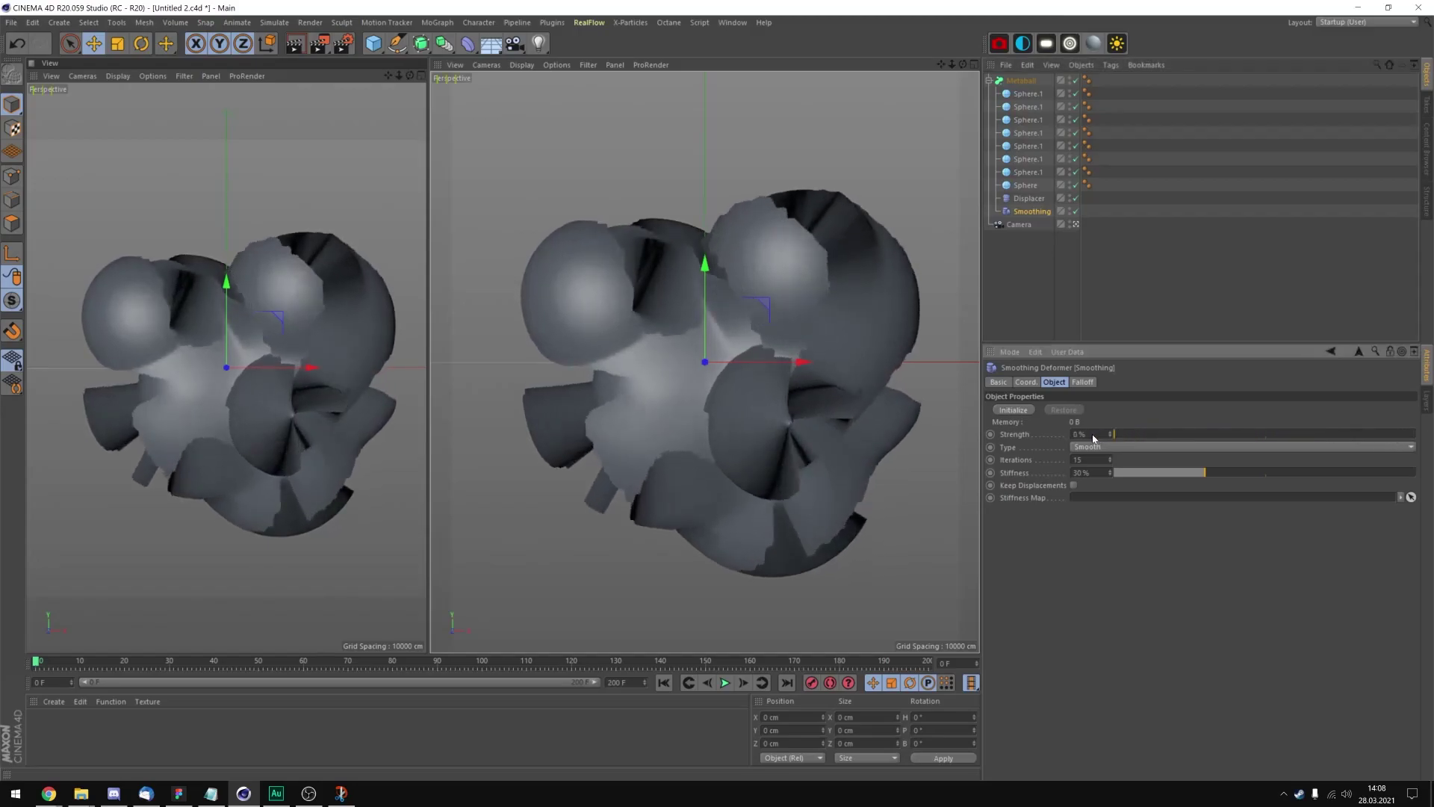
key("ctrl+z")
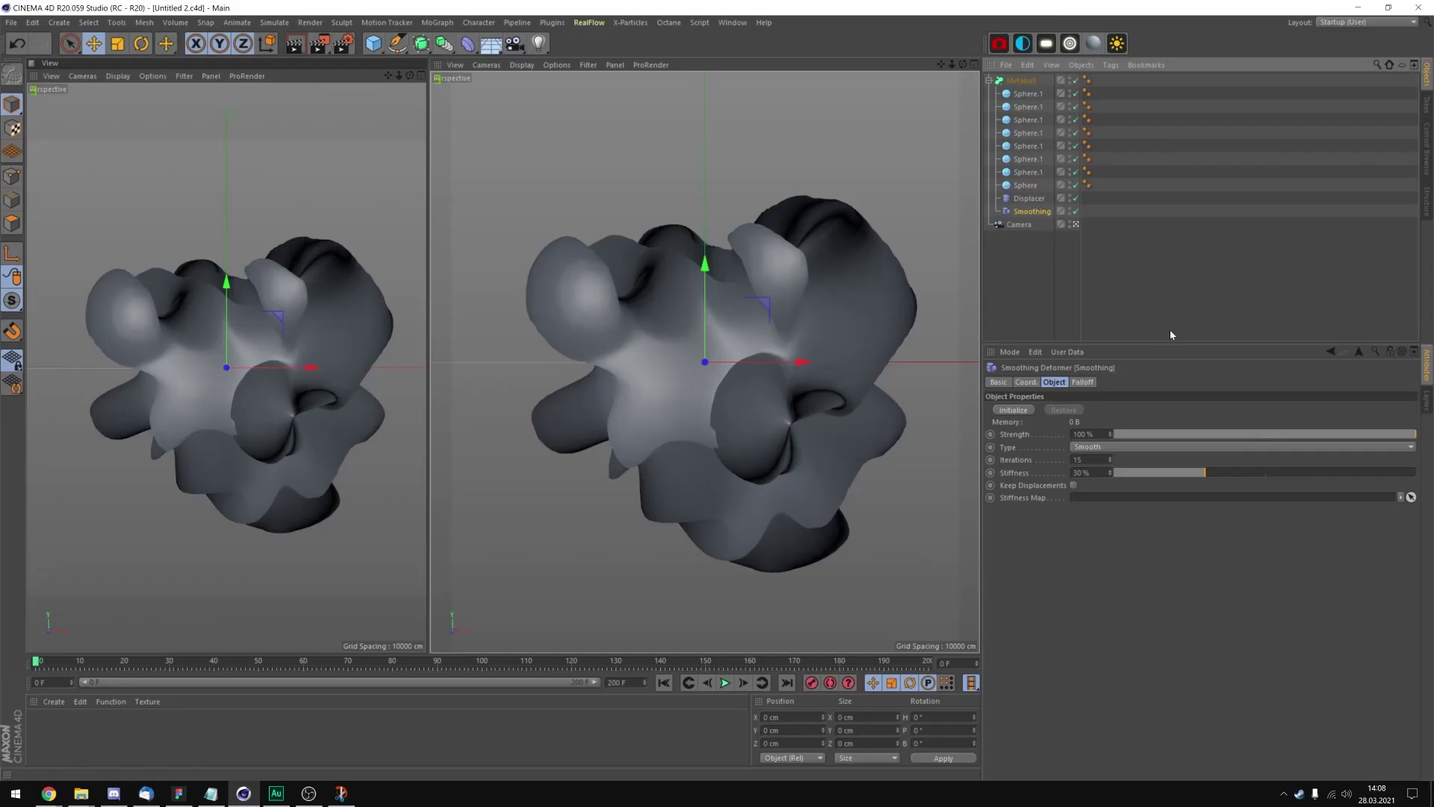
Create a new material with the Transparency channel enabled and the Color and Reflectance channels disabled.
double_click(228, 747)
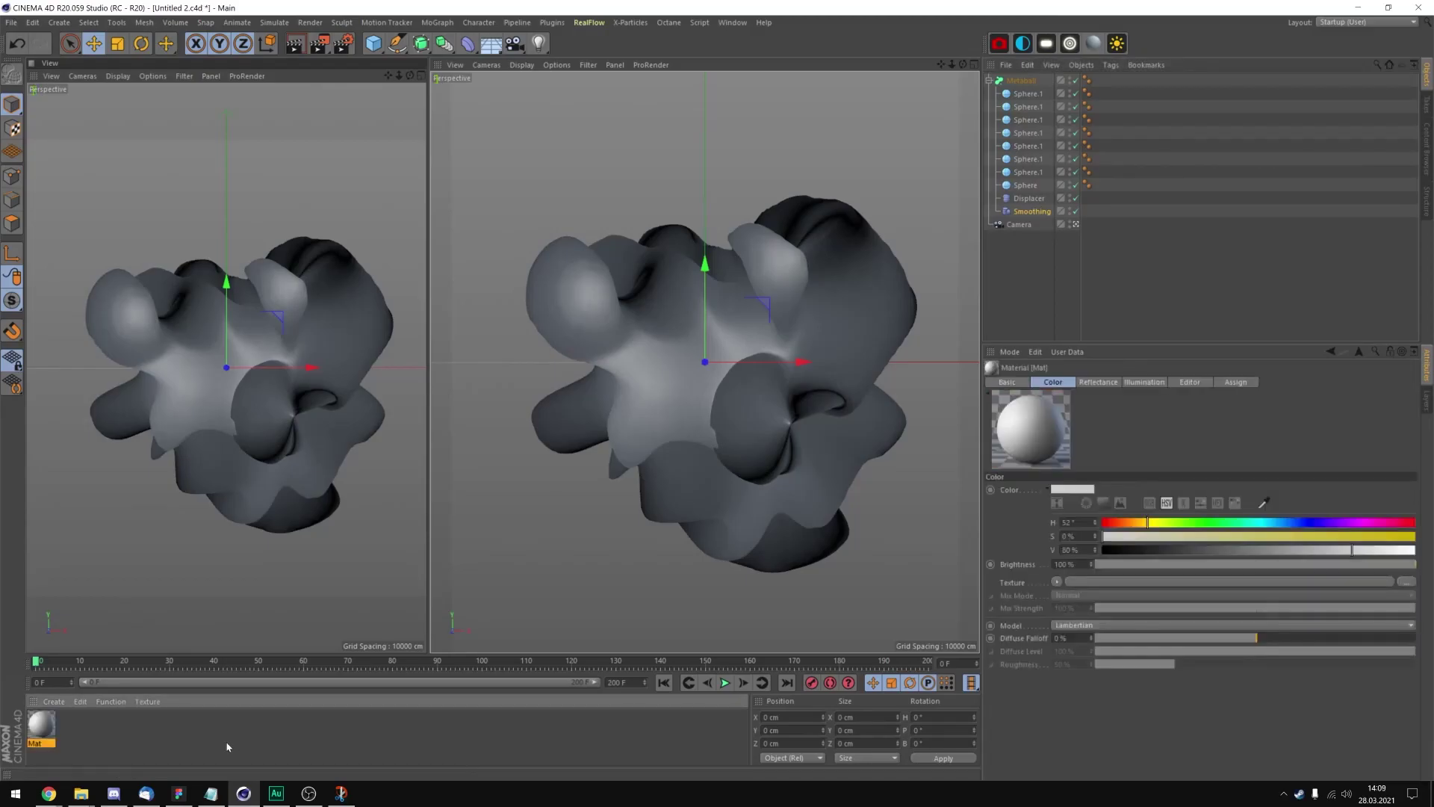
double_click(49, 732)
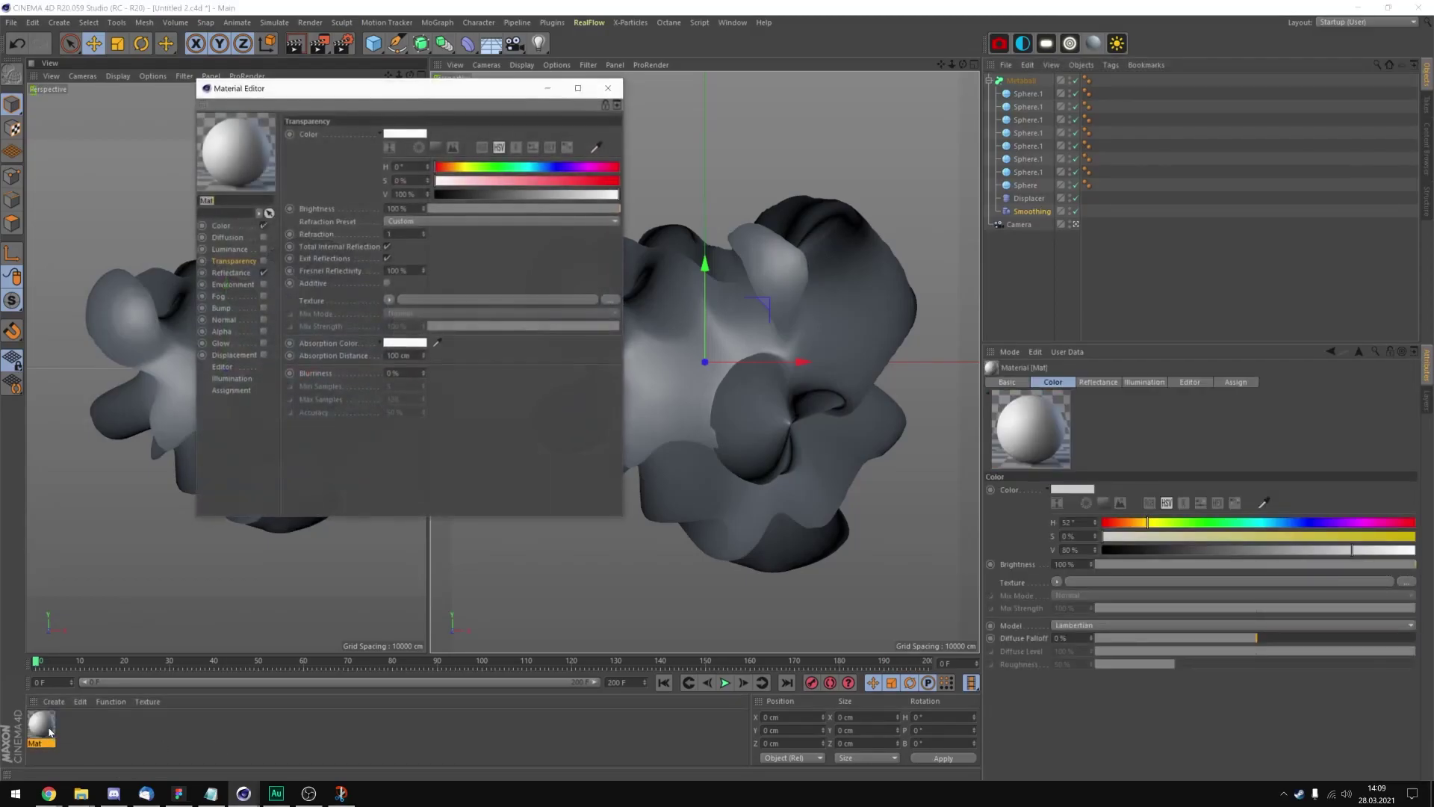
left_click(264, 261)
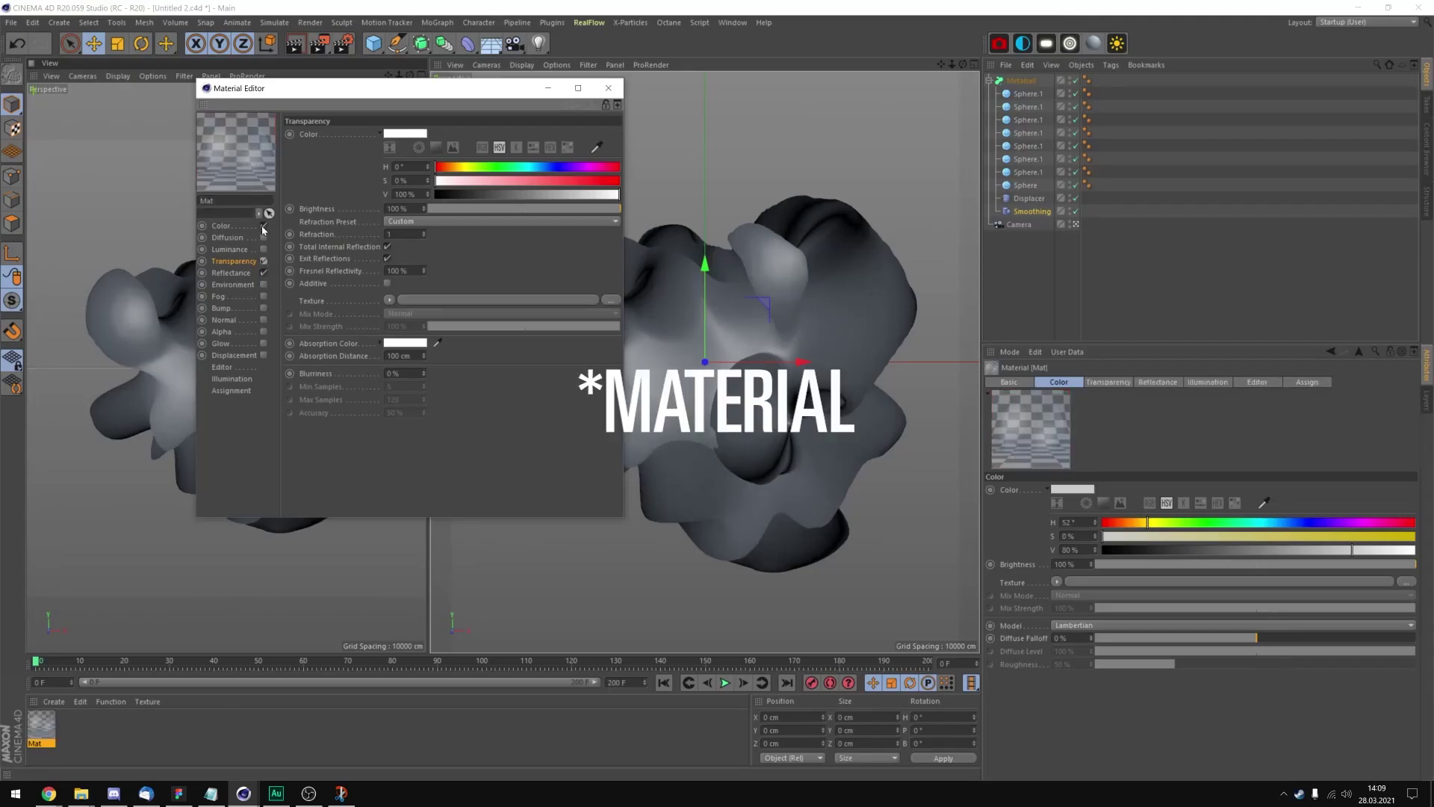
left_click(263, 274)
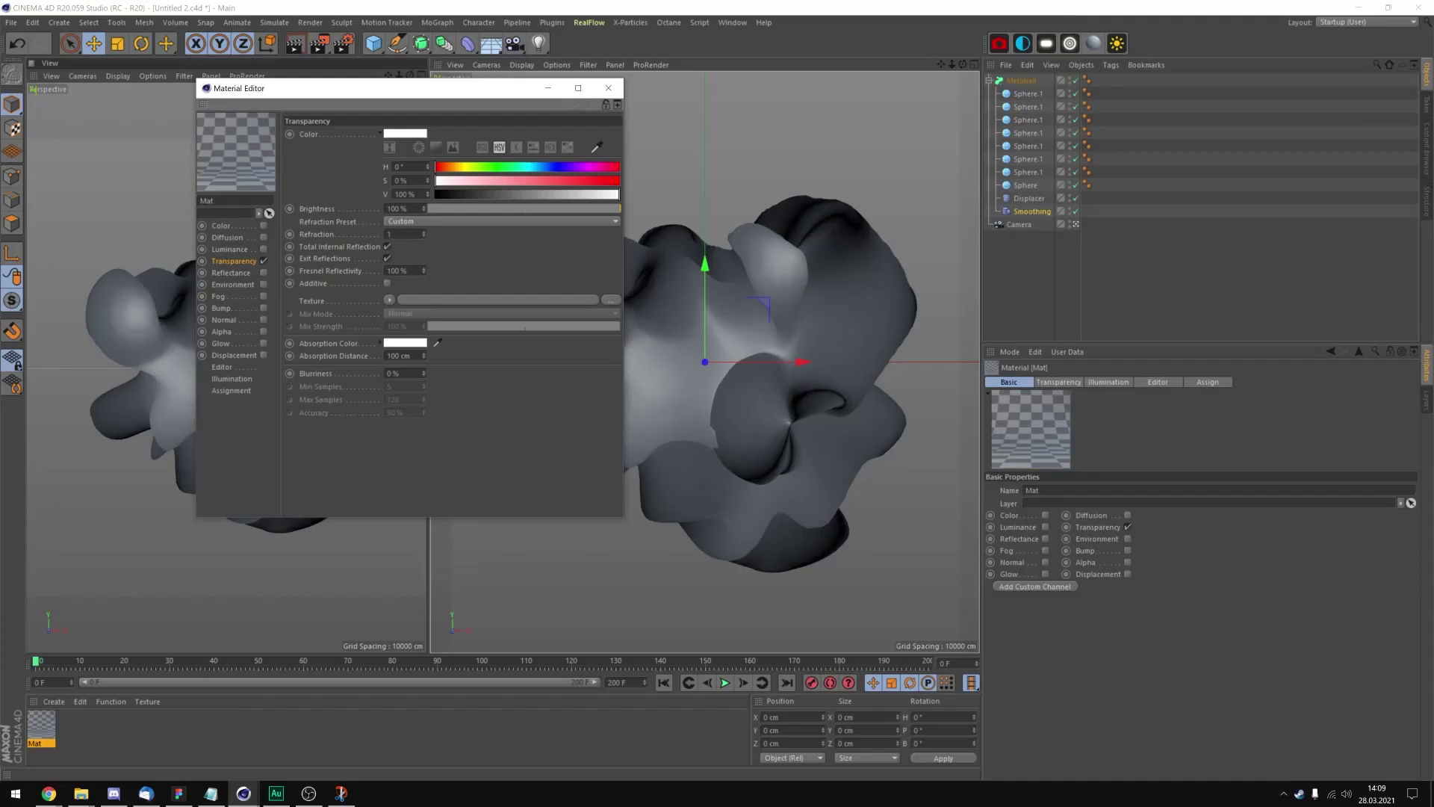
Set the transparency refraction to 1.6 and assign the glass material to the Metaball.
type(".6")
key("Return")
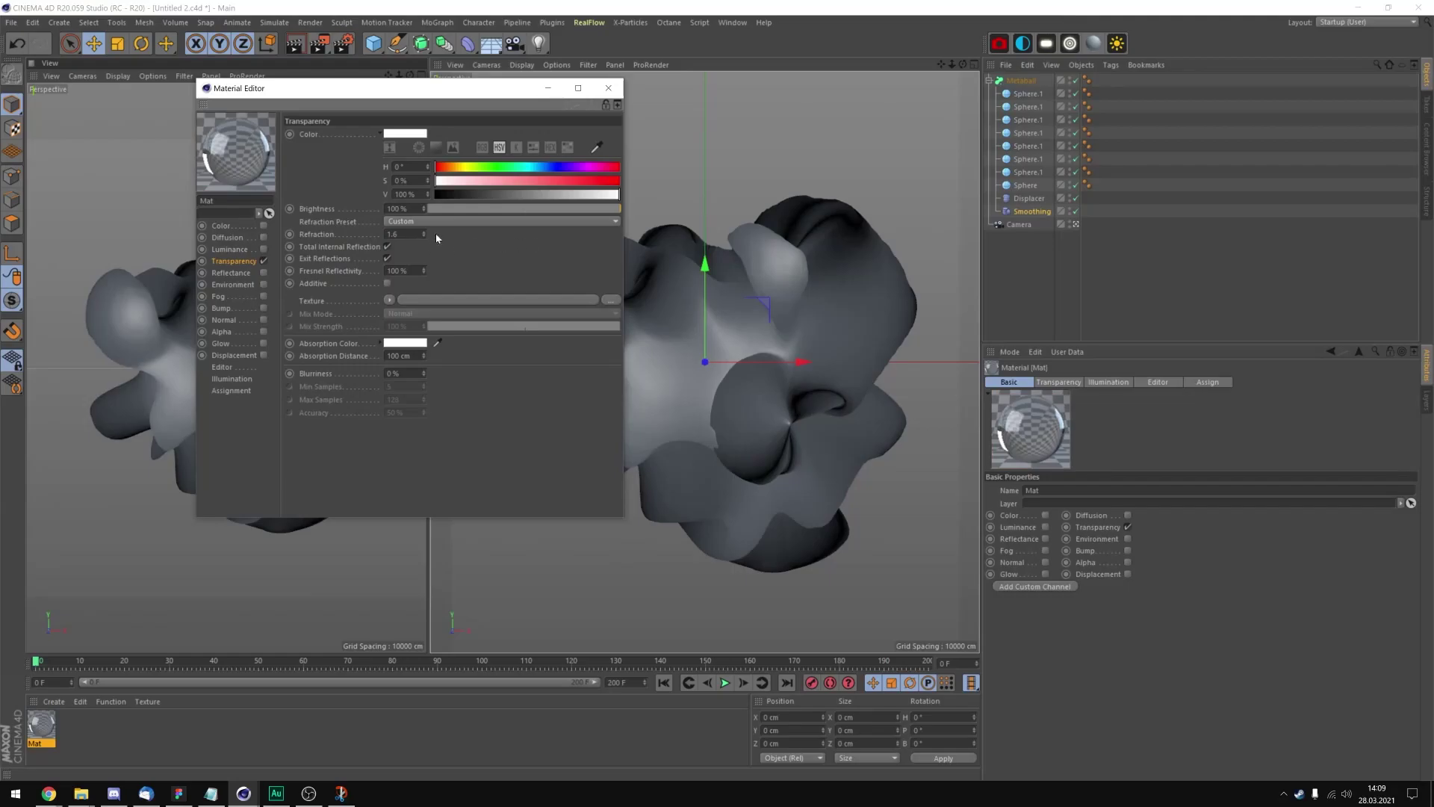
left_click(608, 88)
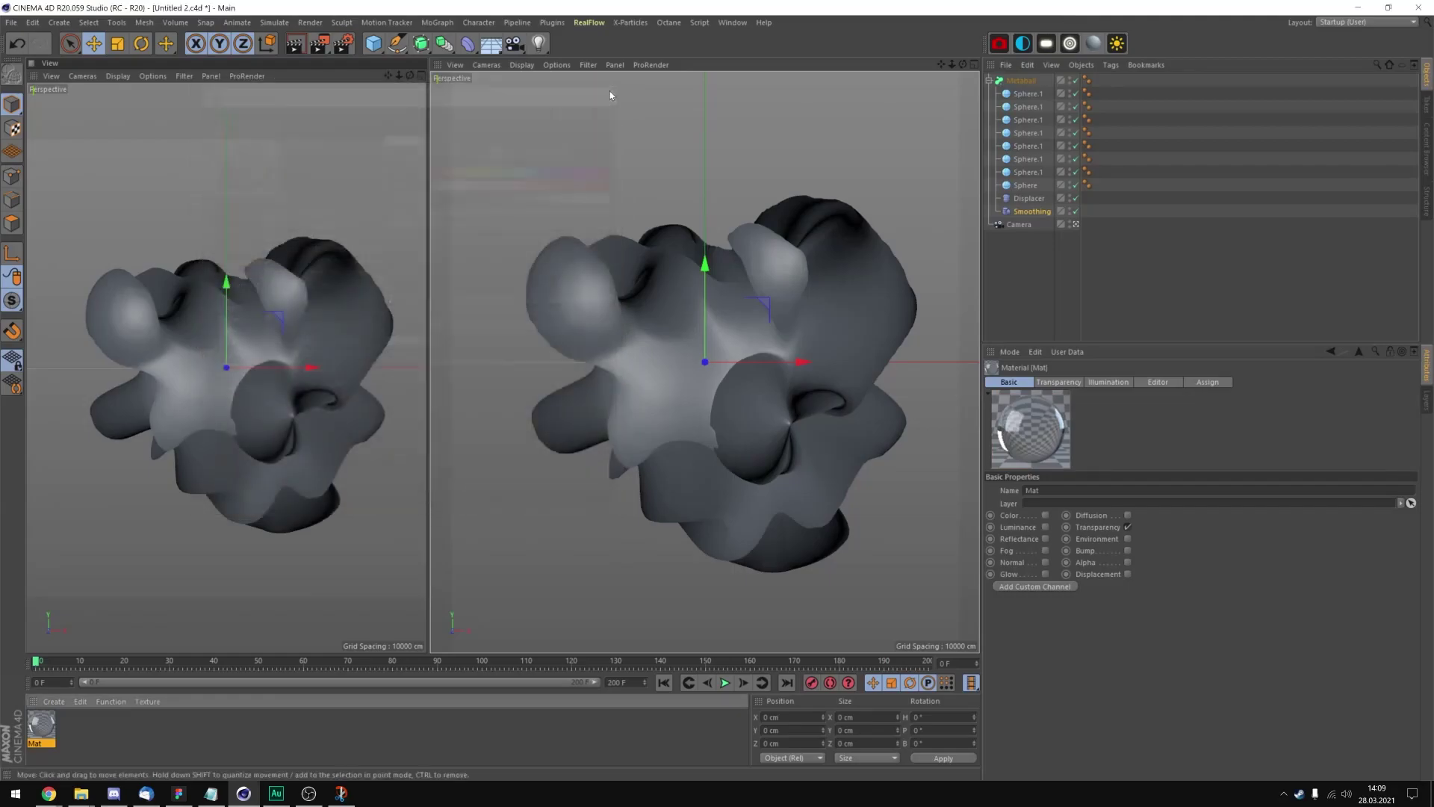
left_click_drag(148, 689, 1037, 81)
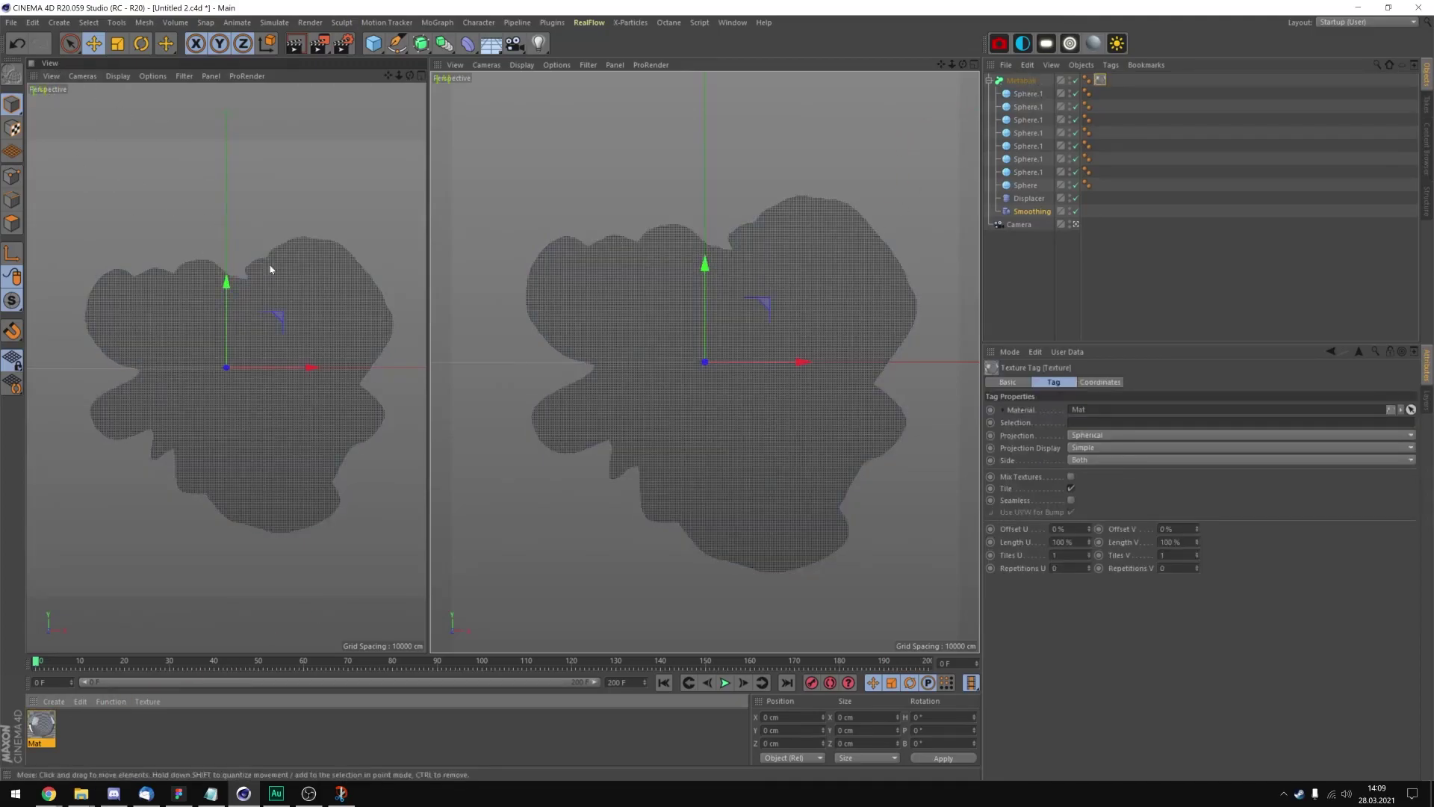
Try docking an additional perspective view panel beside the existing viewports, and close it.
left_click(732, 23)
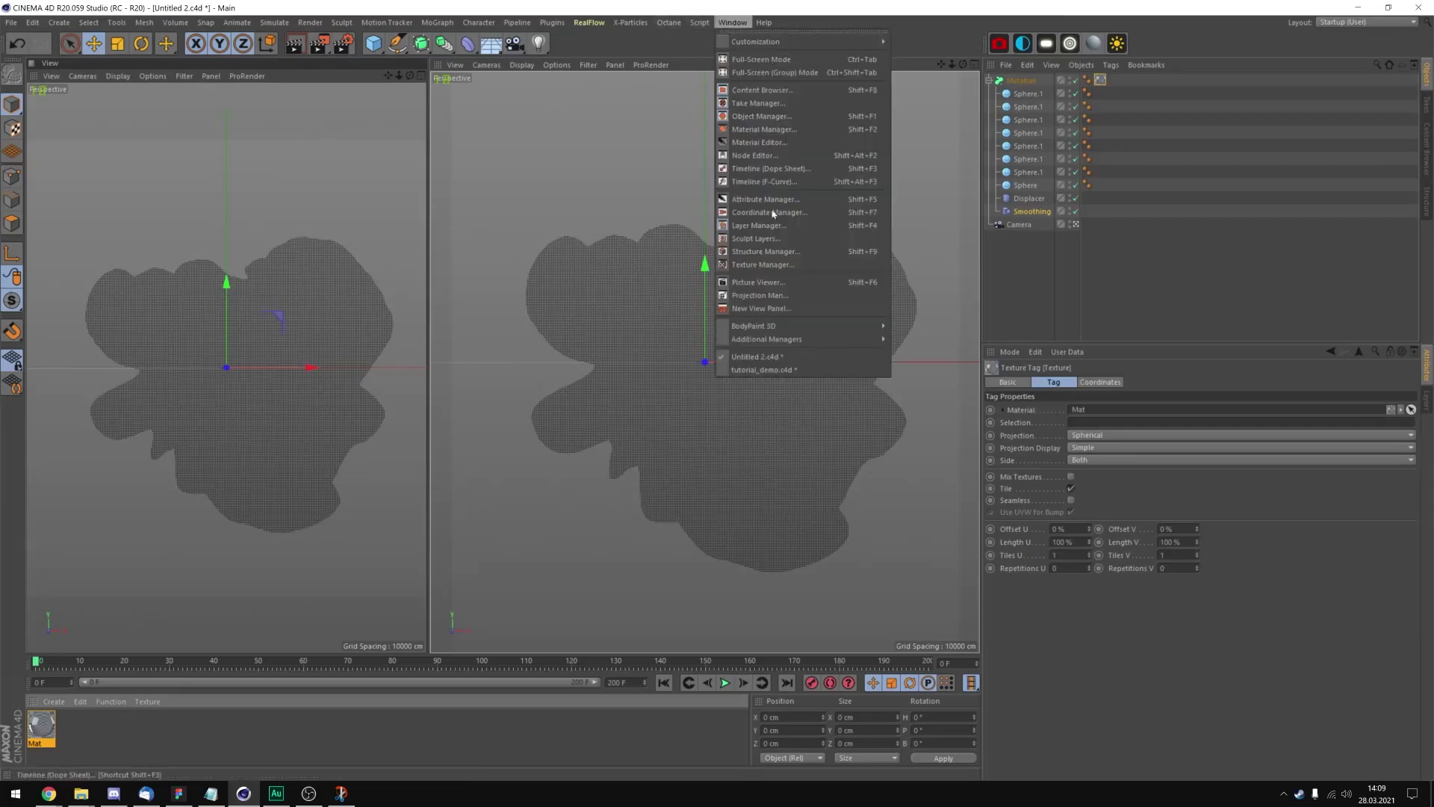
left_click(757, 310)
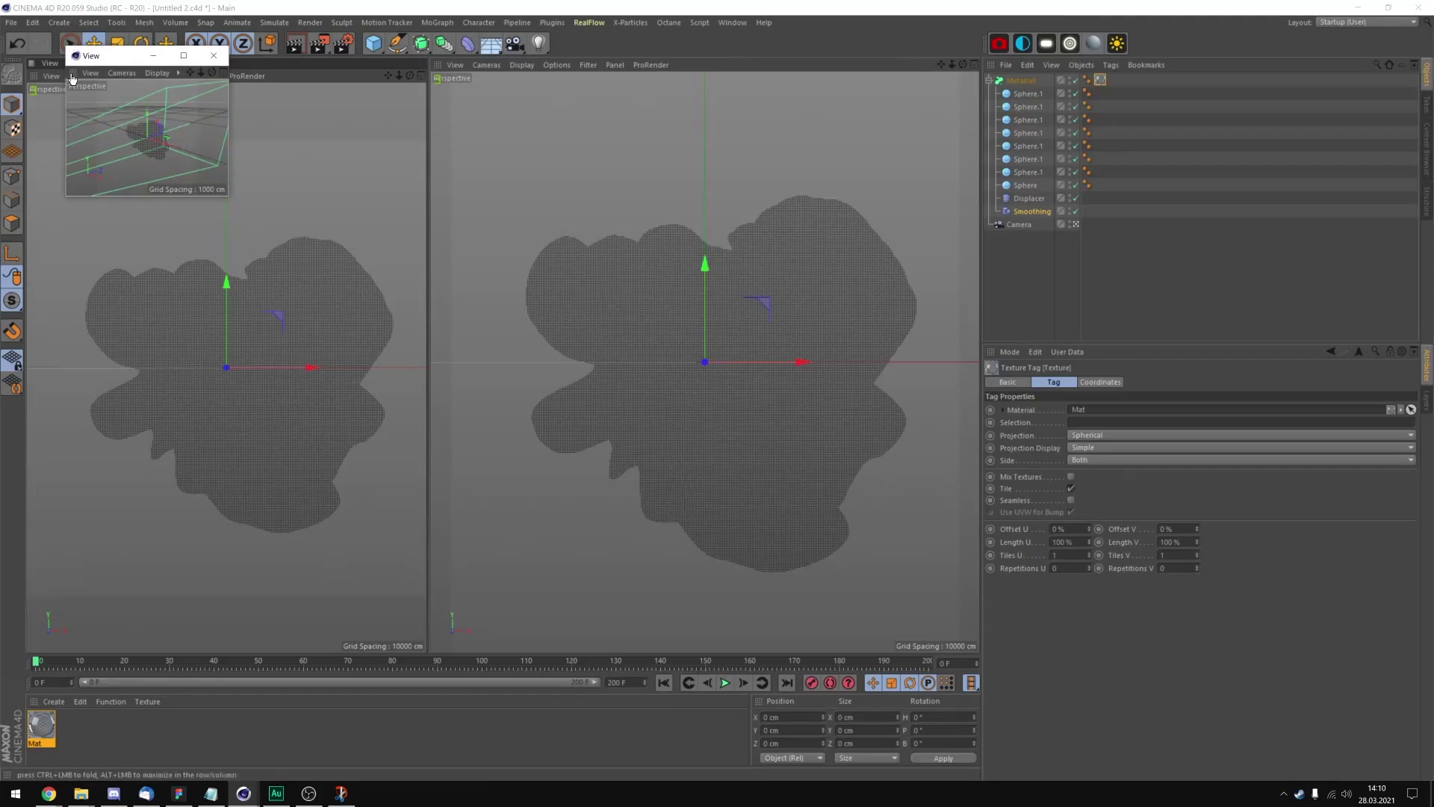
left_click_drag(38, 95, 40, 96)
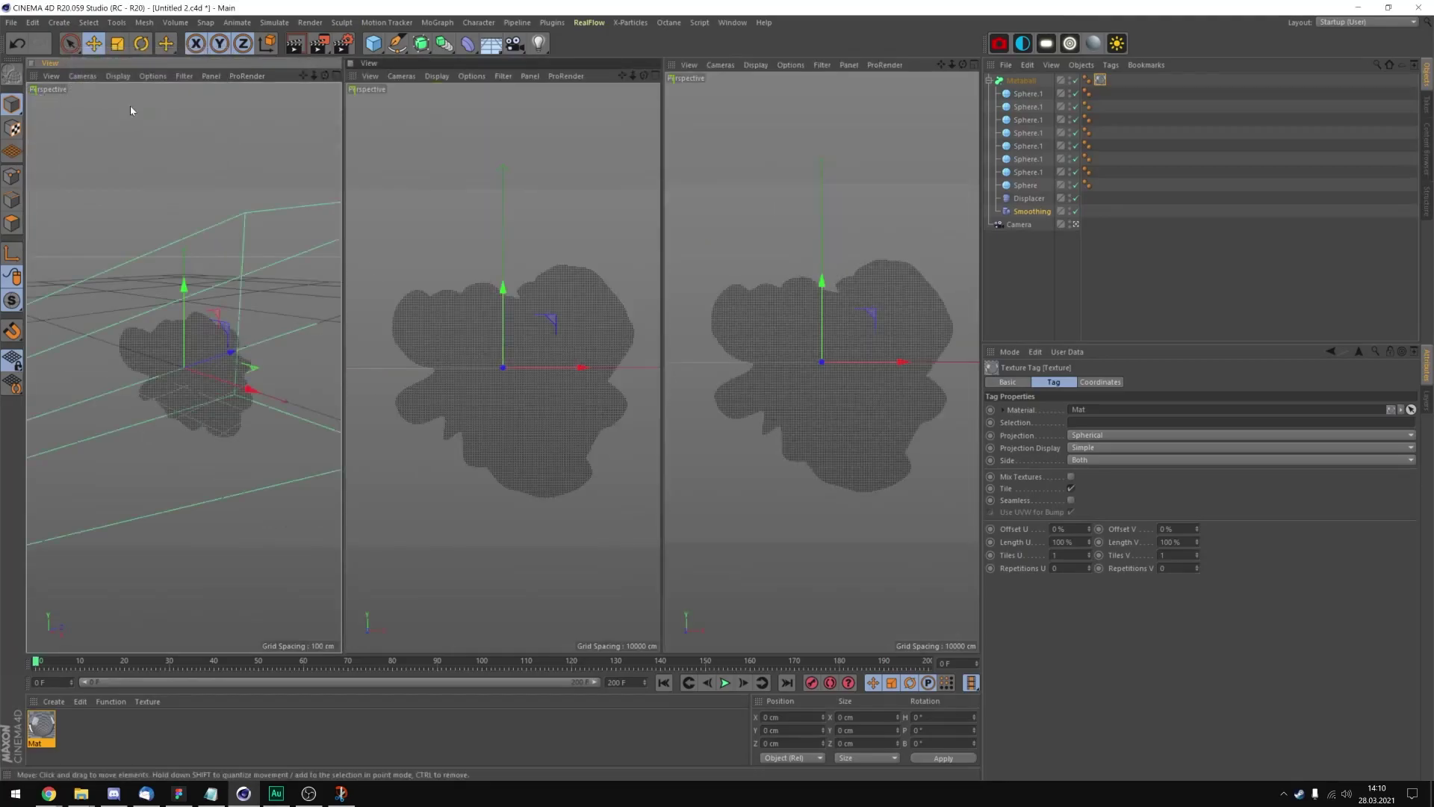
left_click(211, 76)
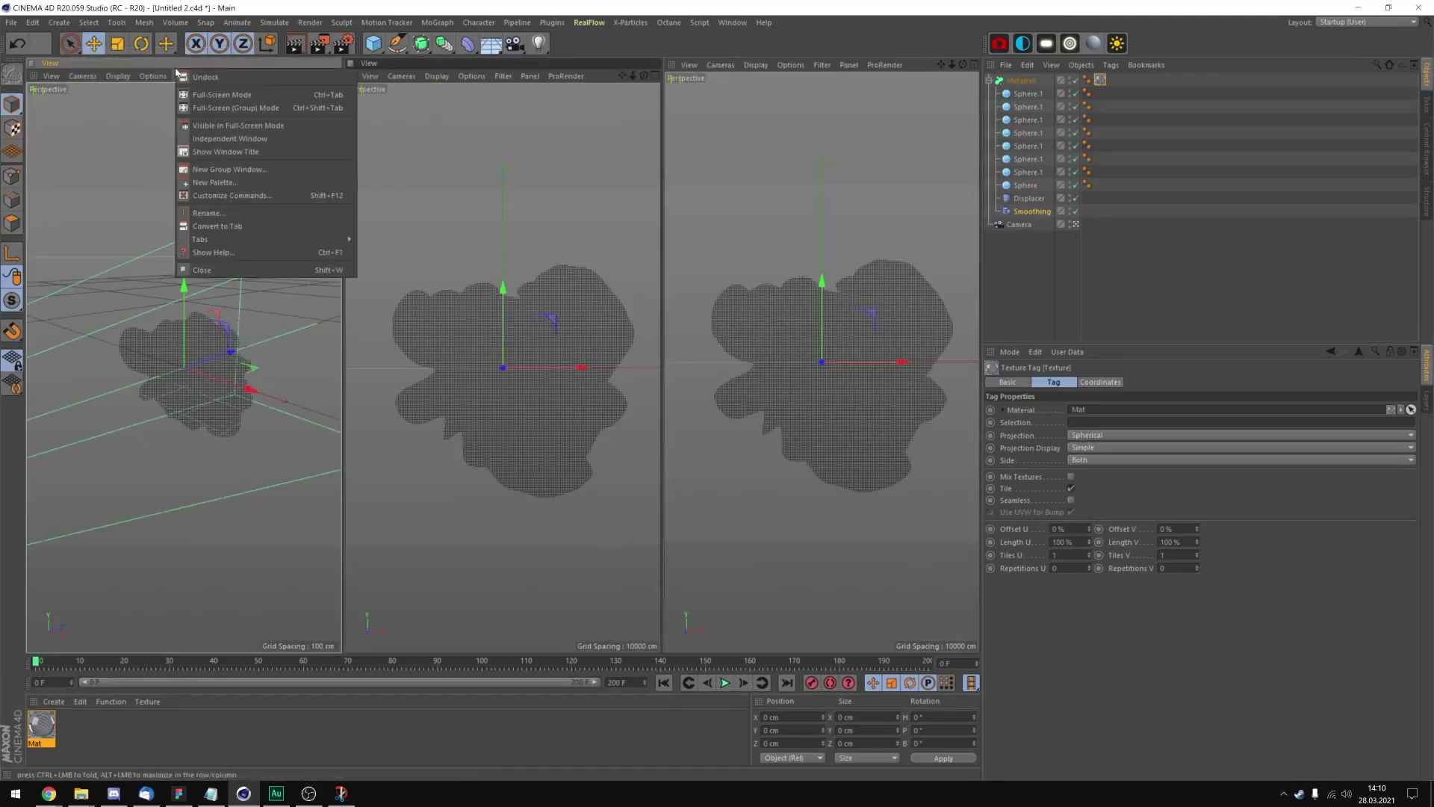
left_click(224, 271)
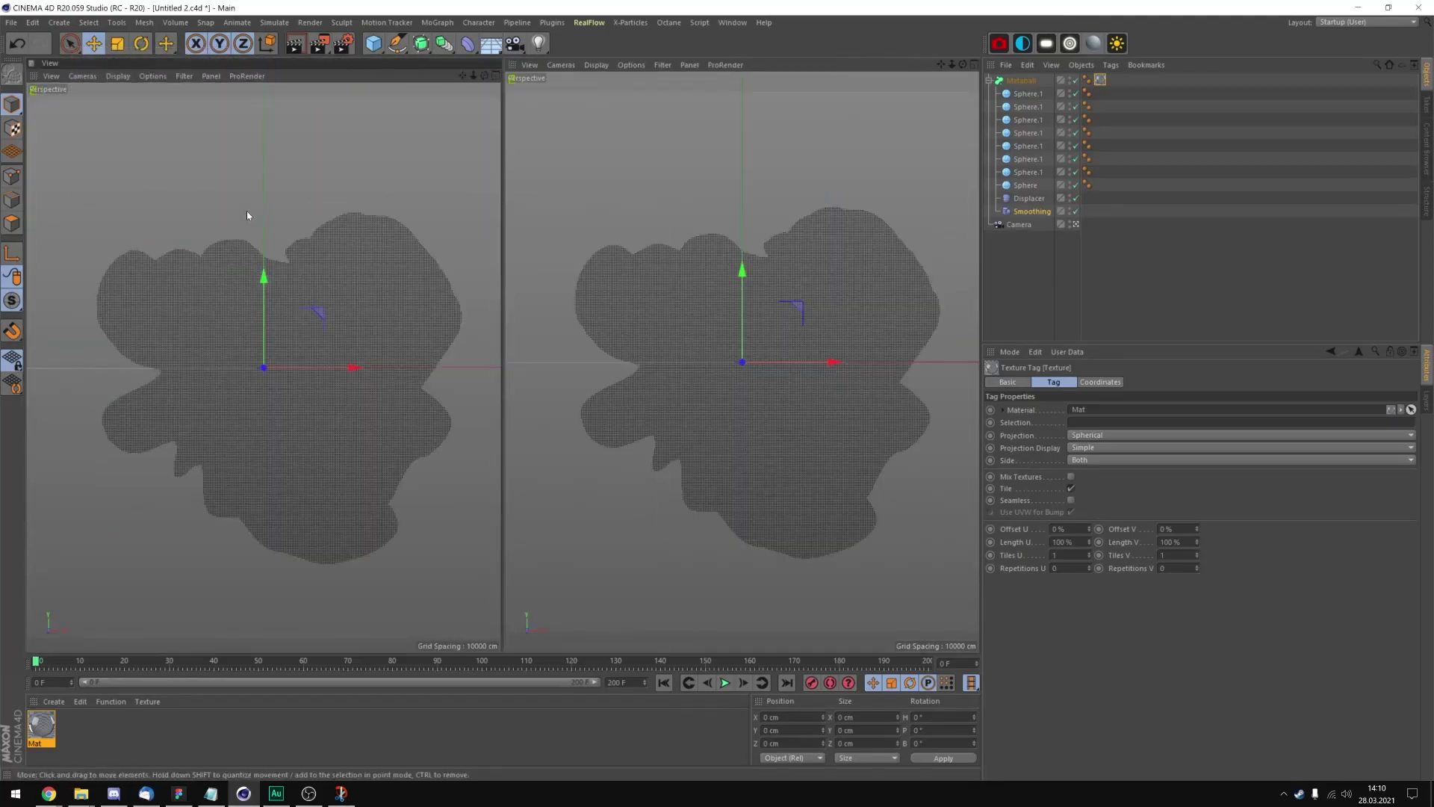
Start an interactive render region in the first of the two viewports and enlarge it to frame the whole blob.
left_click(271, 182)
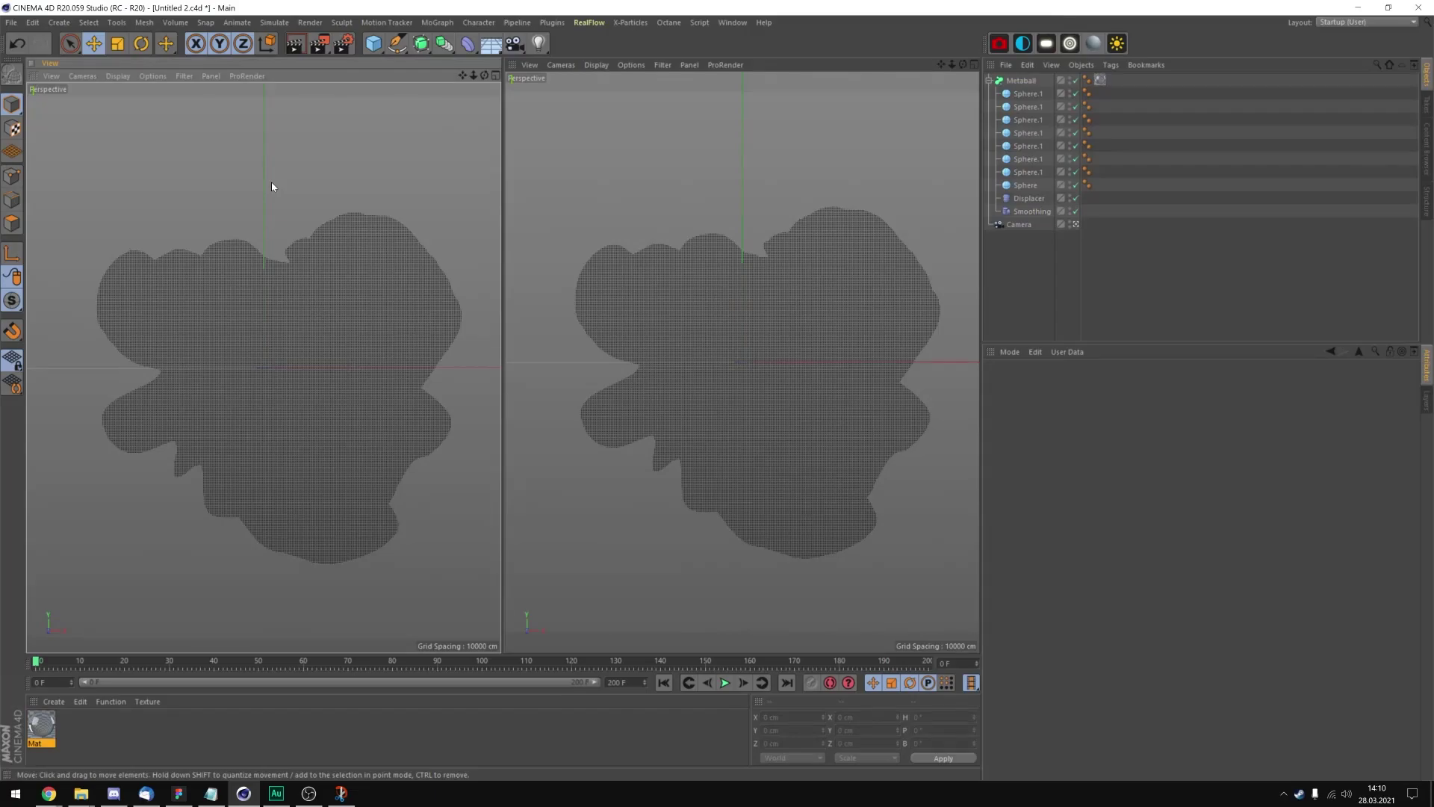
key("alt+r")
left_click_drag(380, 224, 513, 159)
left_click_drag(146, 510, 28, 616)
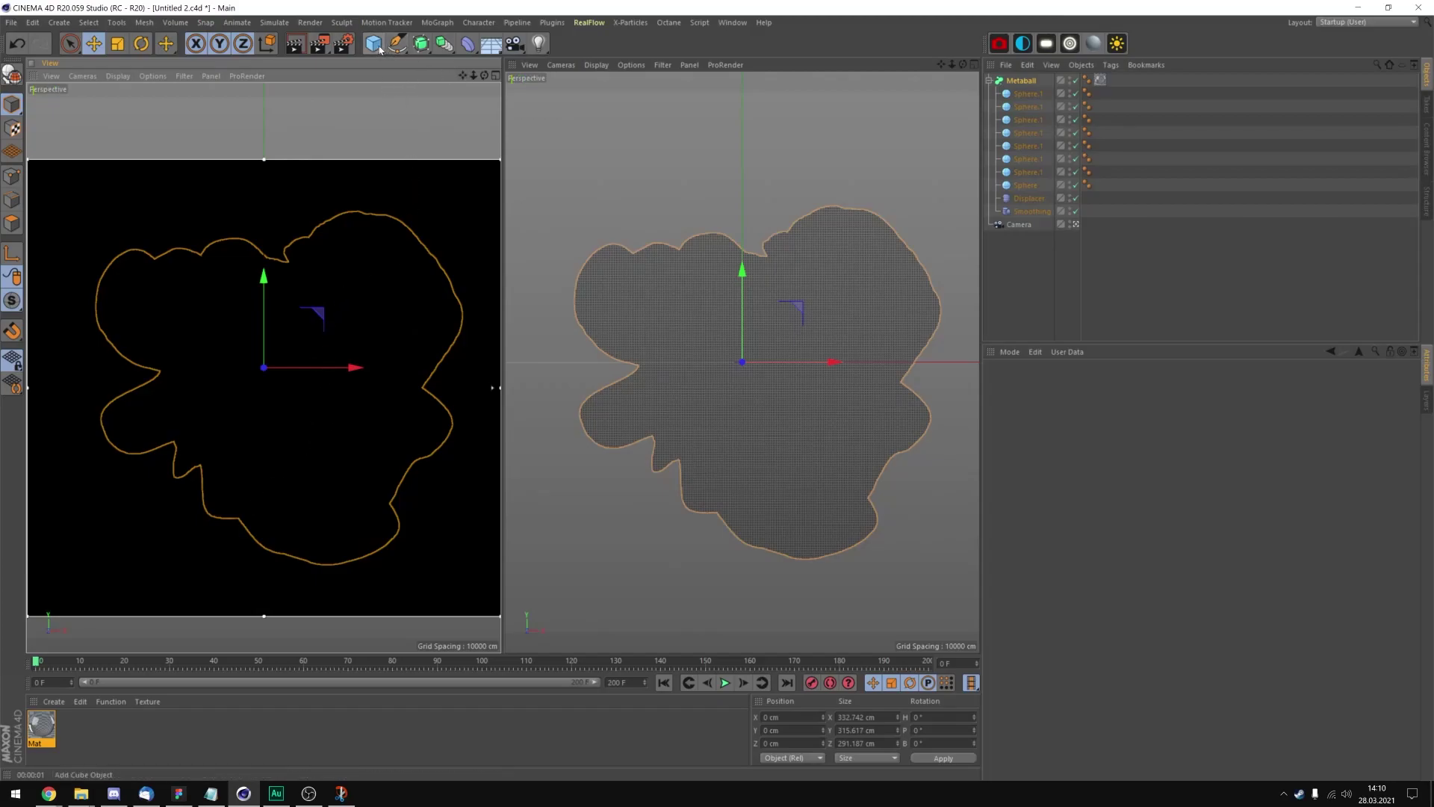
Add a sphere primitive to the scene and rename it "hdri".
left_click_drag(380, 49, 637, 86)
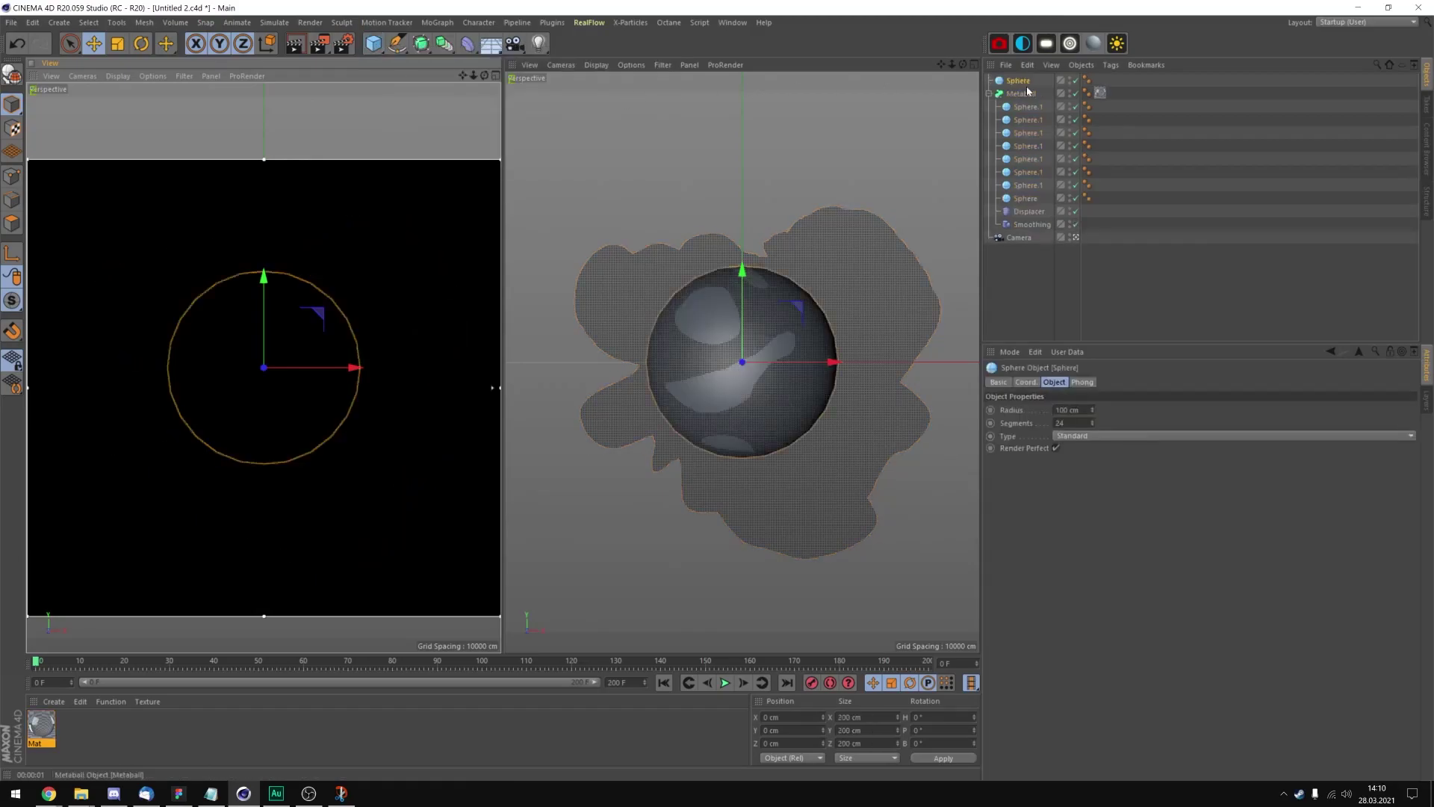
double_click(1020, 81)
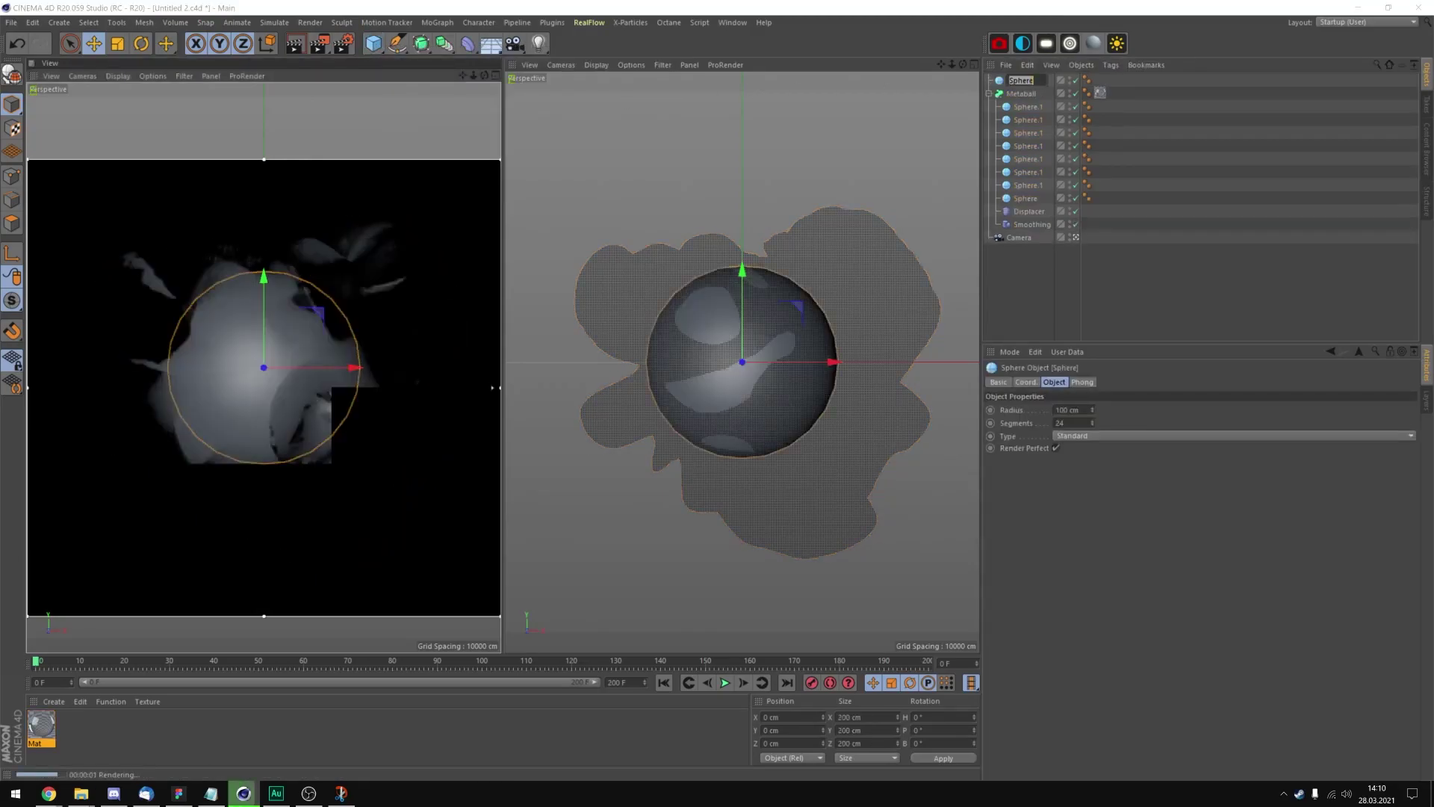
key("BackSpace")
type("hdr")
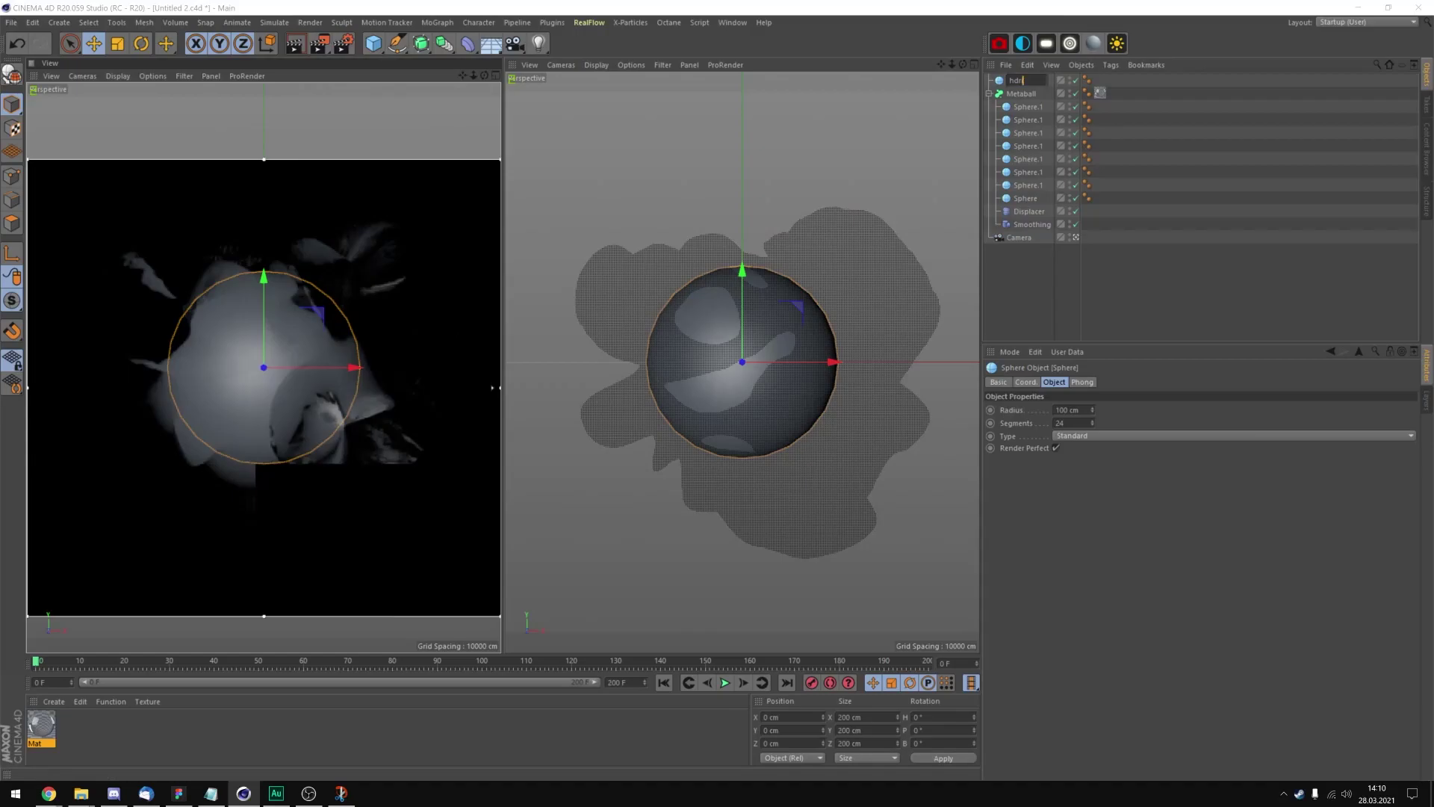
type("i")
key("Return")
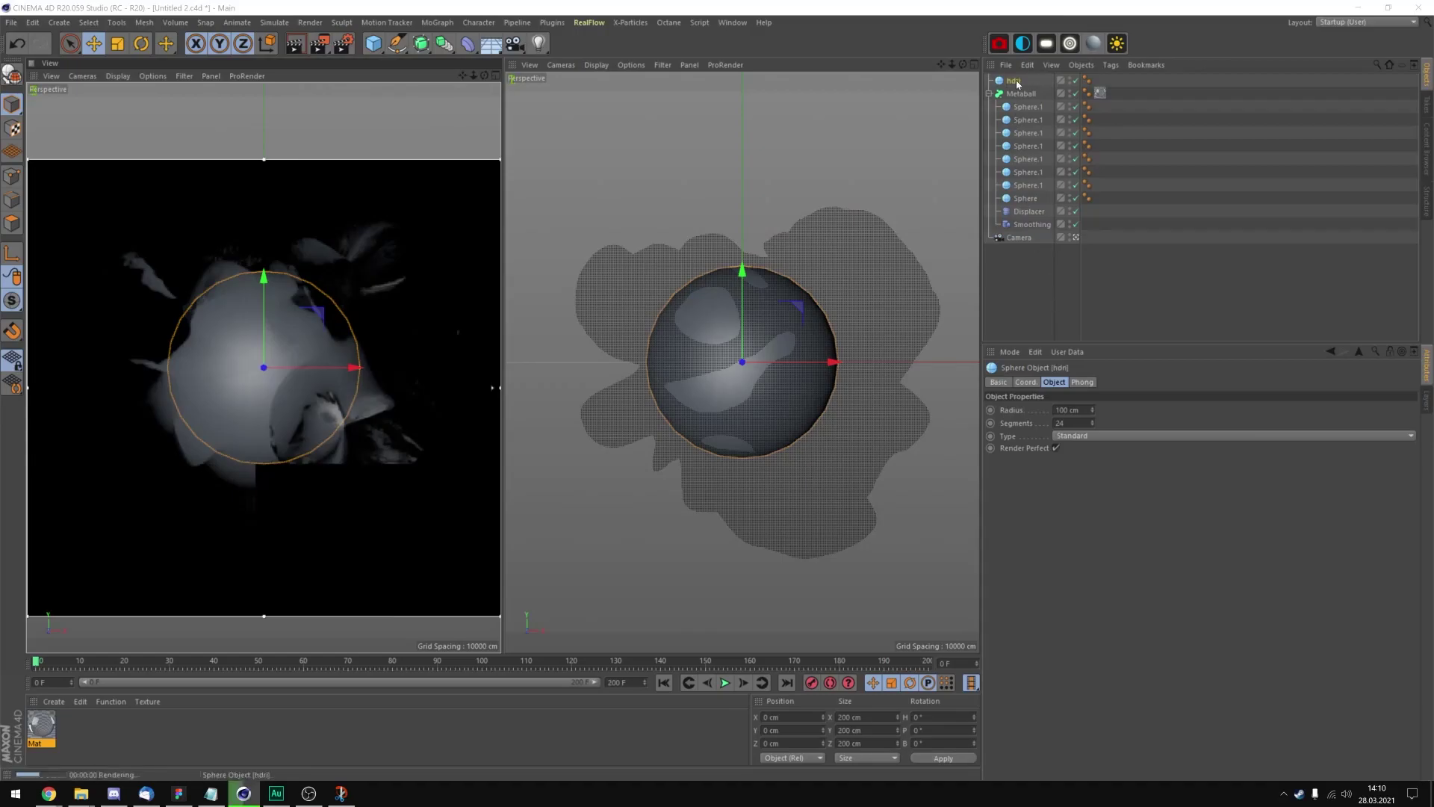
Scale the hdri sphere up uniformly to about 4491 cm so that it encloses the blob and camera.
left_click(117, 43)
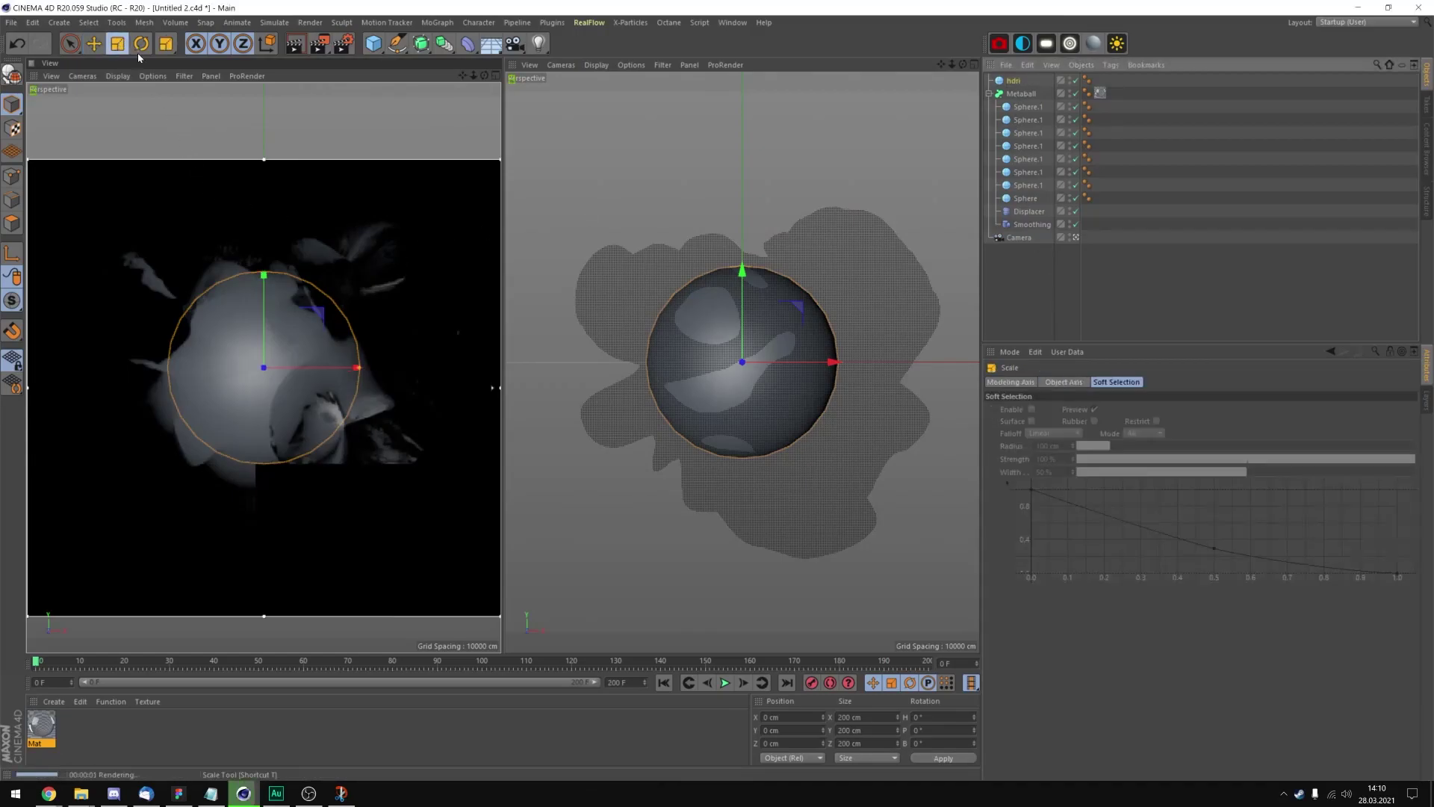
left_click_drag(704, 269, 1165, 269)
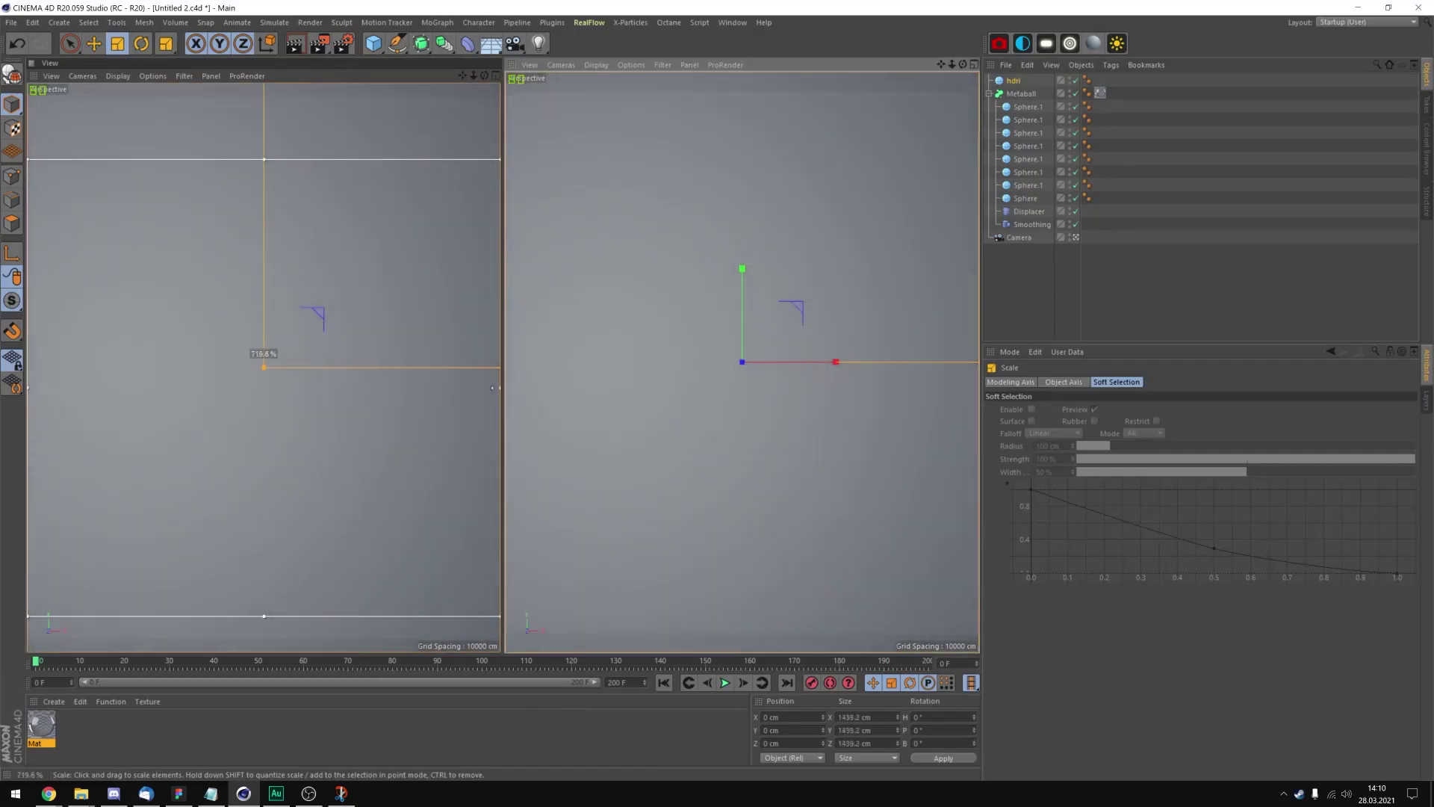
left_click_drag(264, 367, 270, 367)
key("ctrl+r")
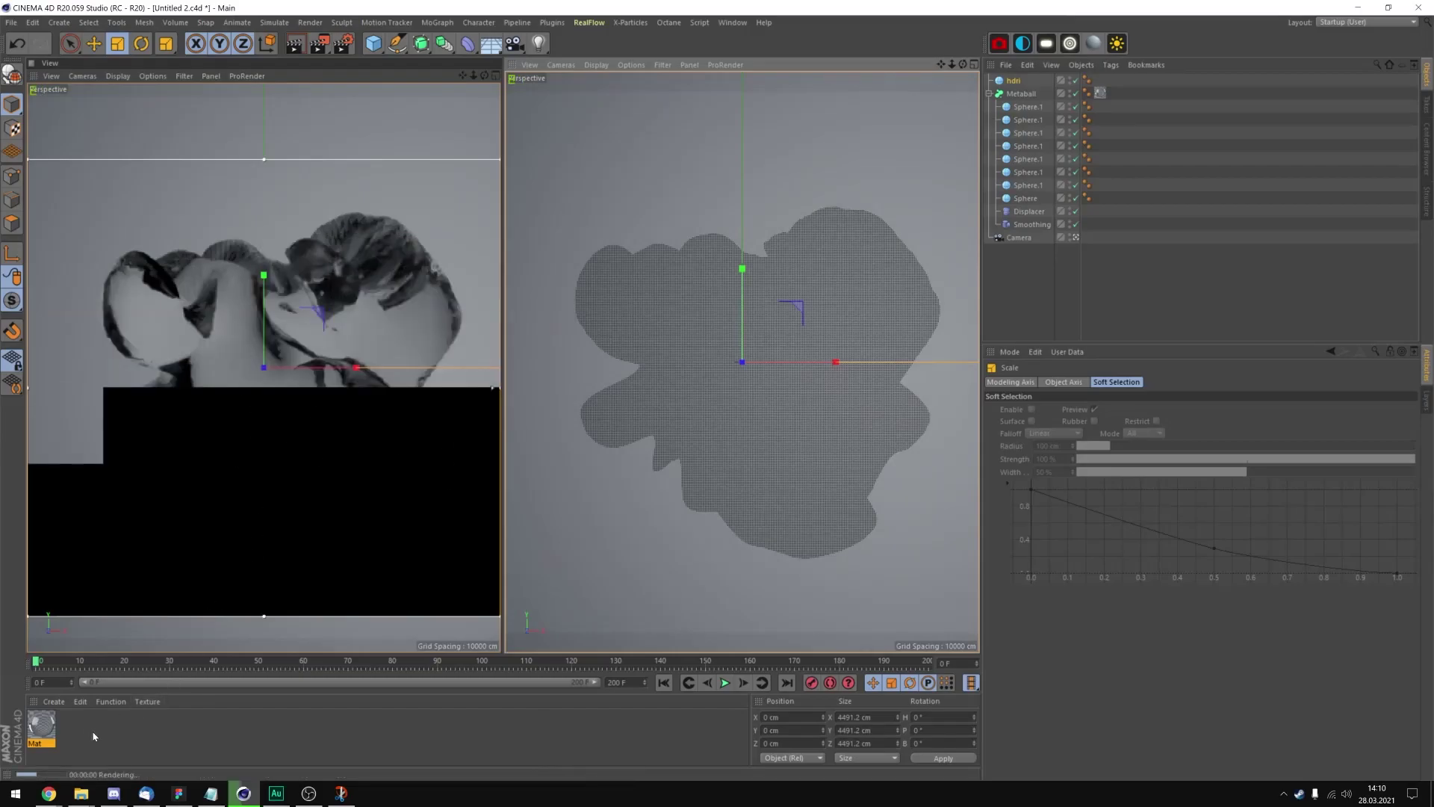
Create a second material with the Luminance channel enabled and the Color and Reflectance channels disabled.
double_click(118, 739)
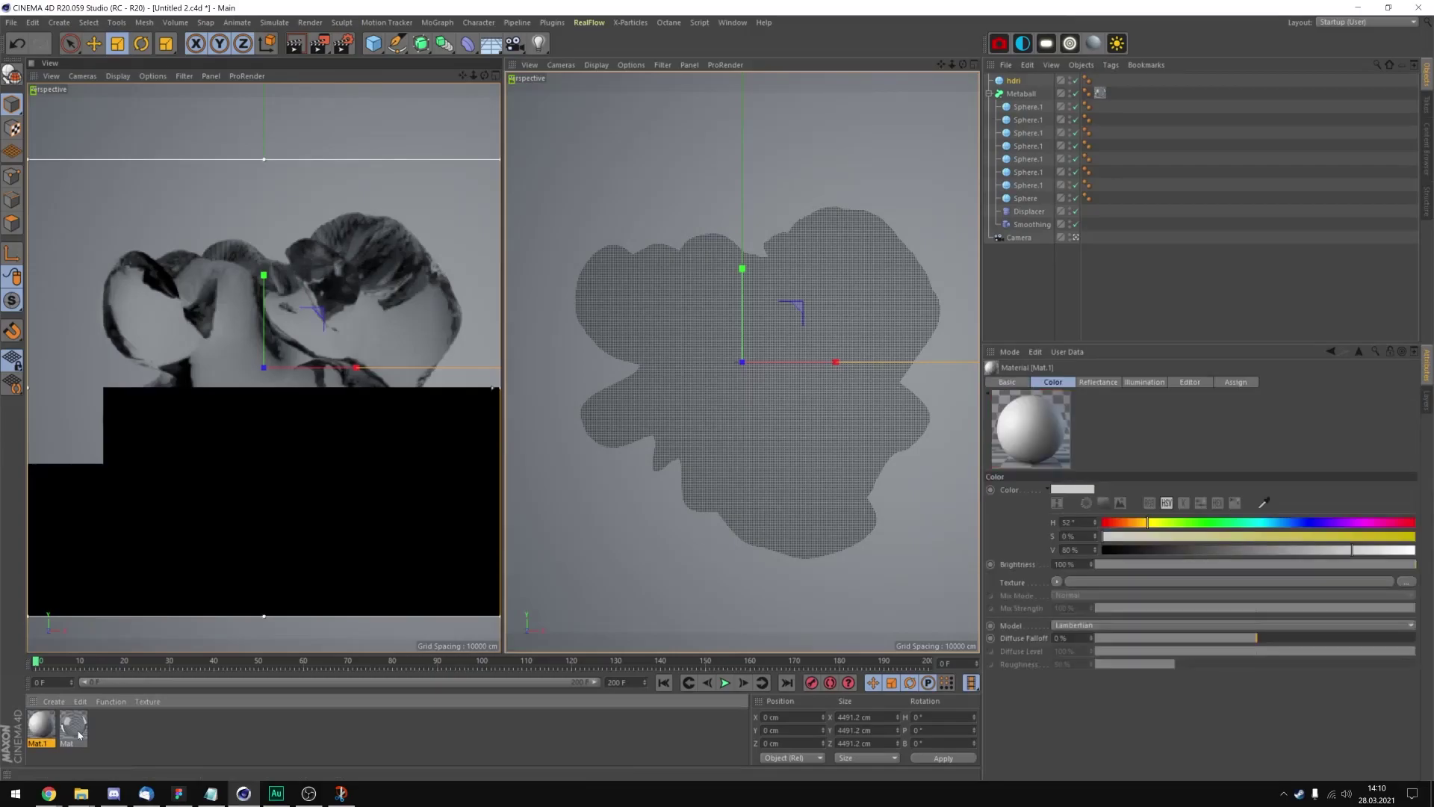
double_click(41, 724)
left_click(245, 259)
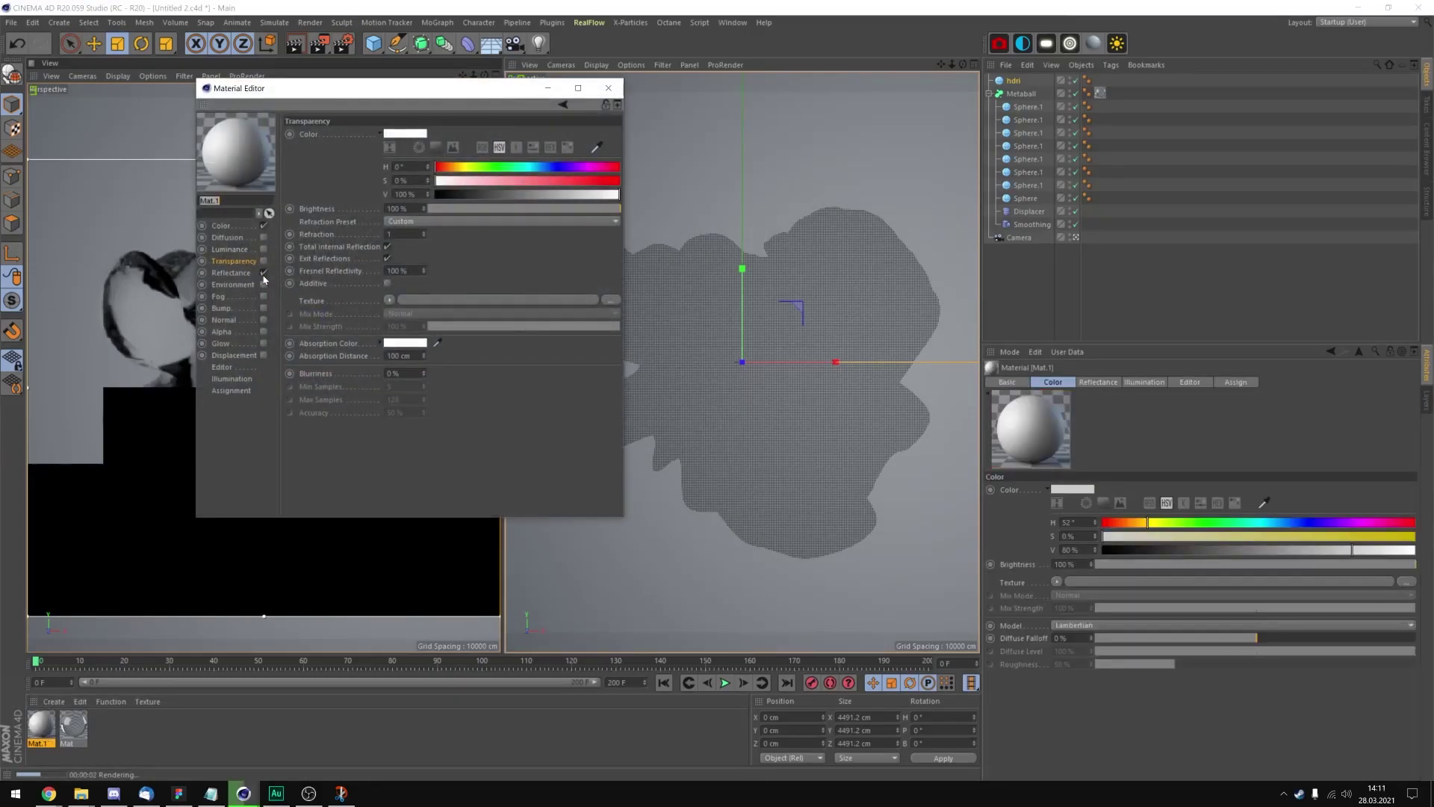
left_click(263, 272)
left_click(263, 225)
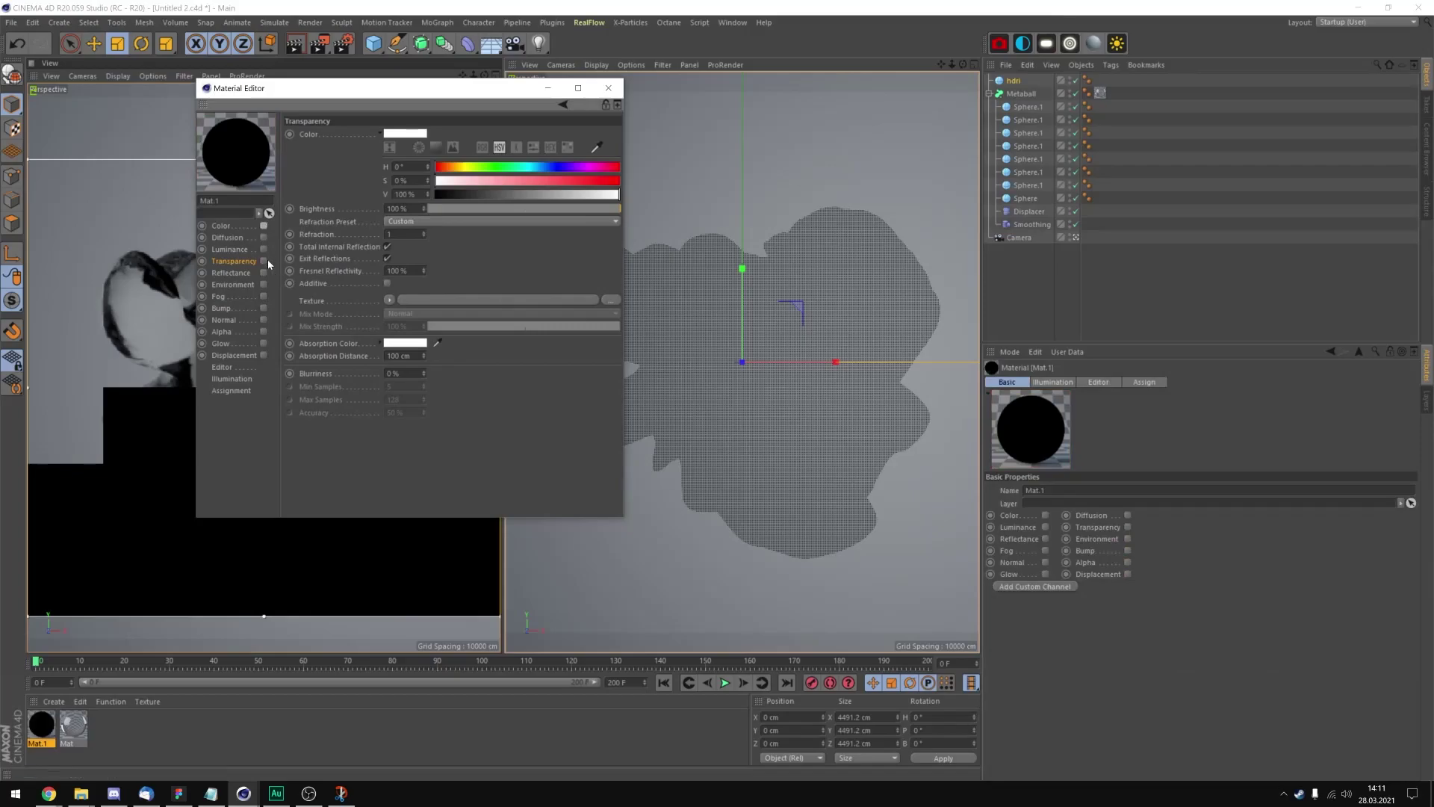
left_click(263, 248)
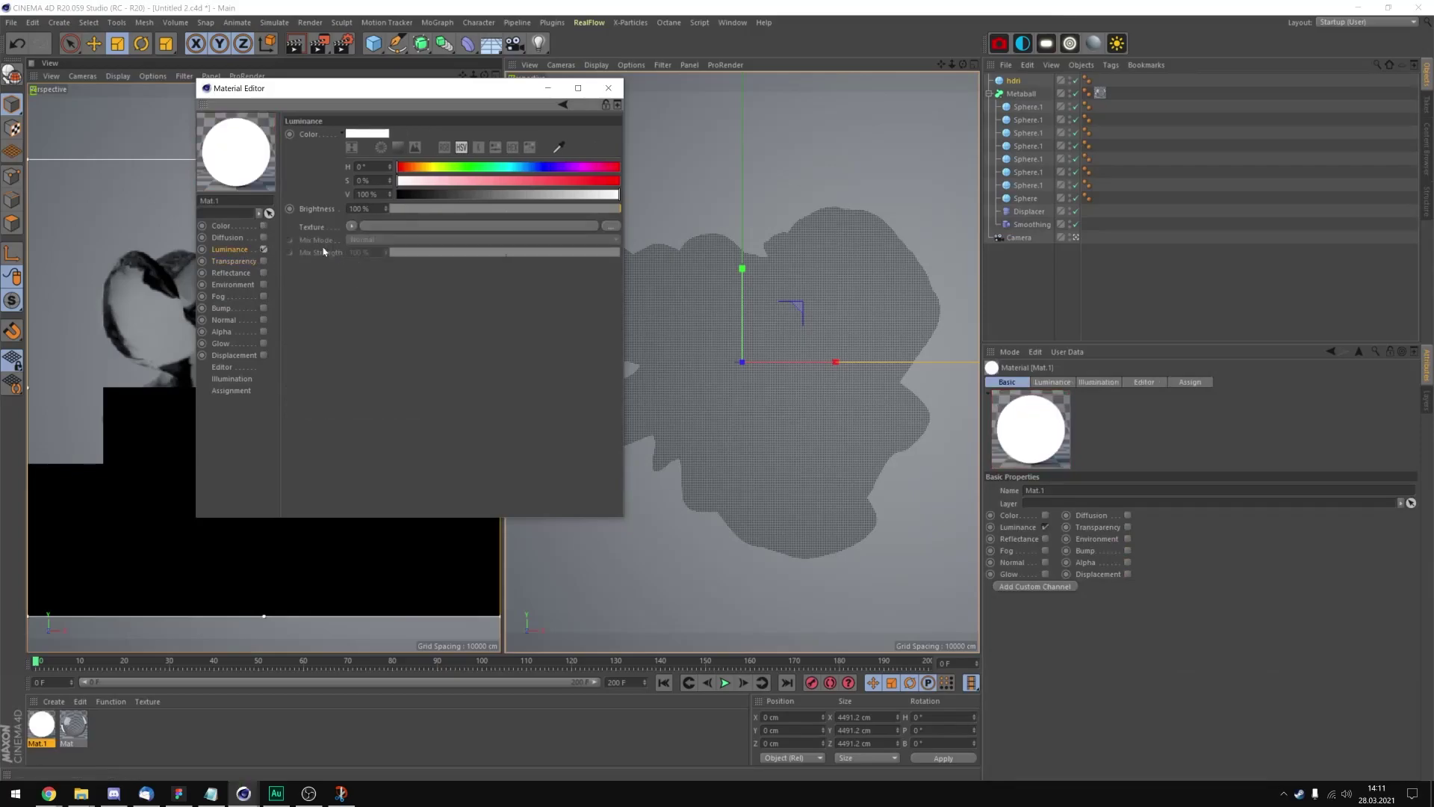
Load a dark blue-purple image from the Acrylic Pour folder as the luminance texture and set its mix mode to Multiply.
left_click(611, 226)
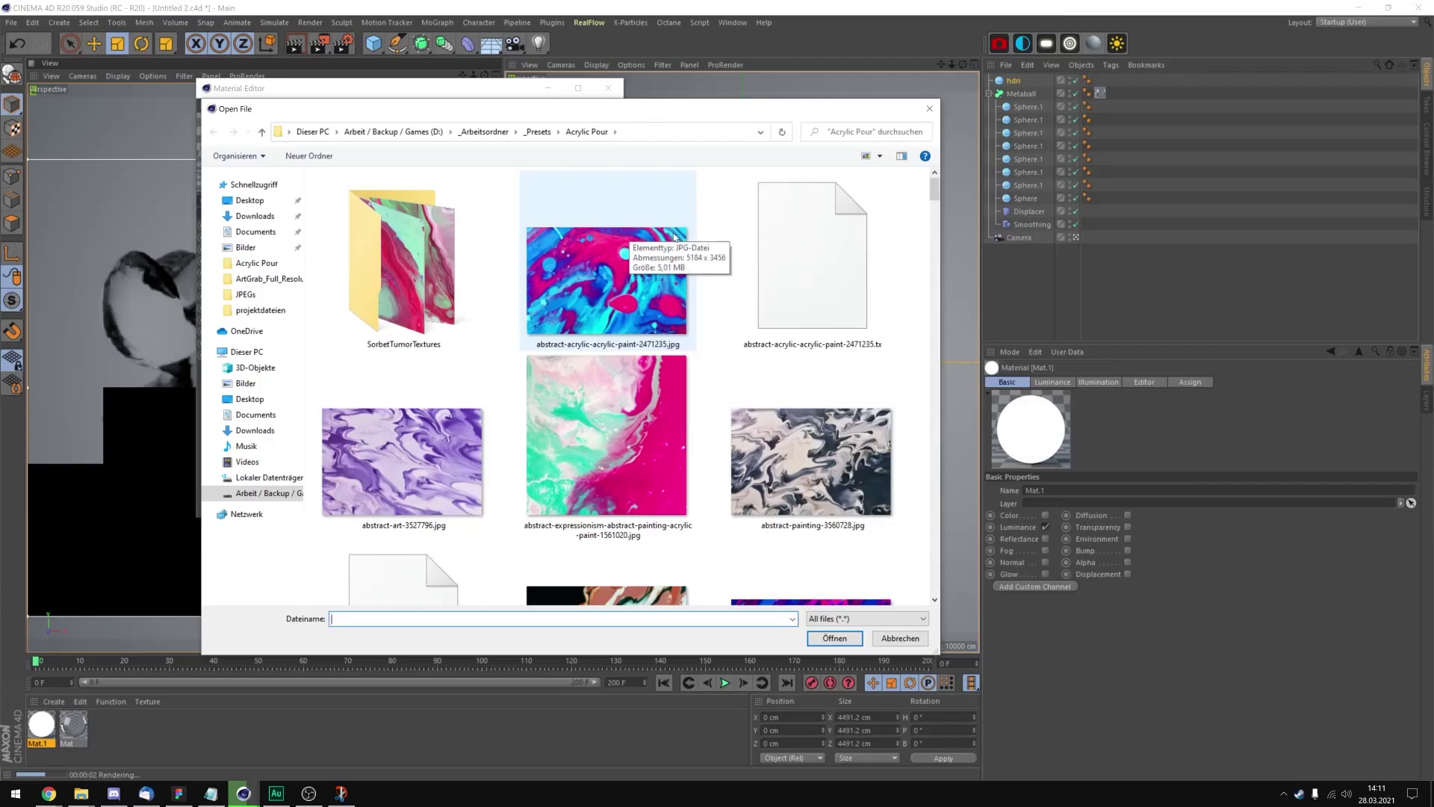
scroll(660, 247, "down", 10)
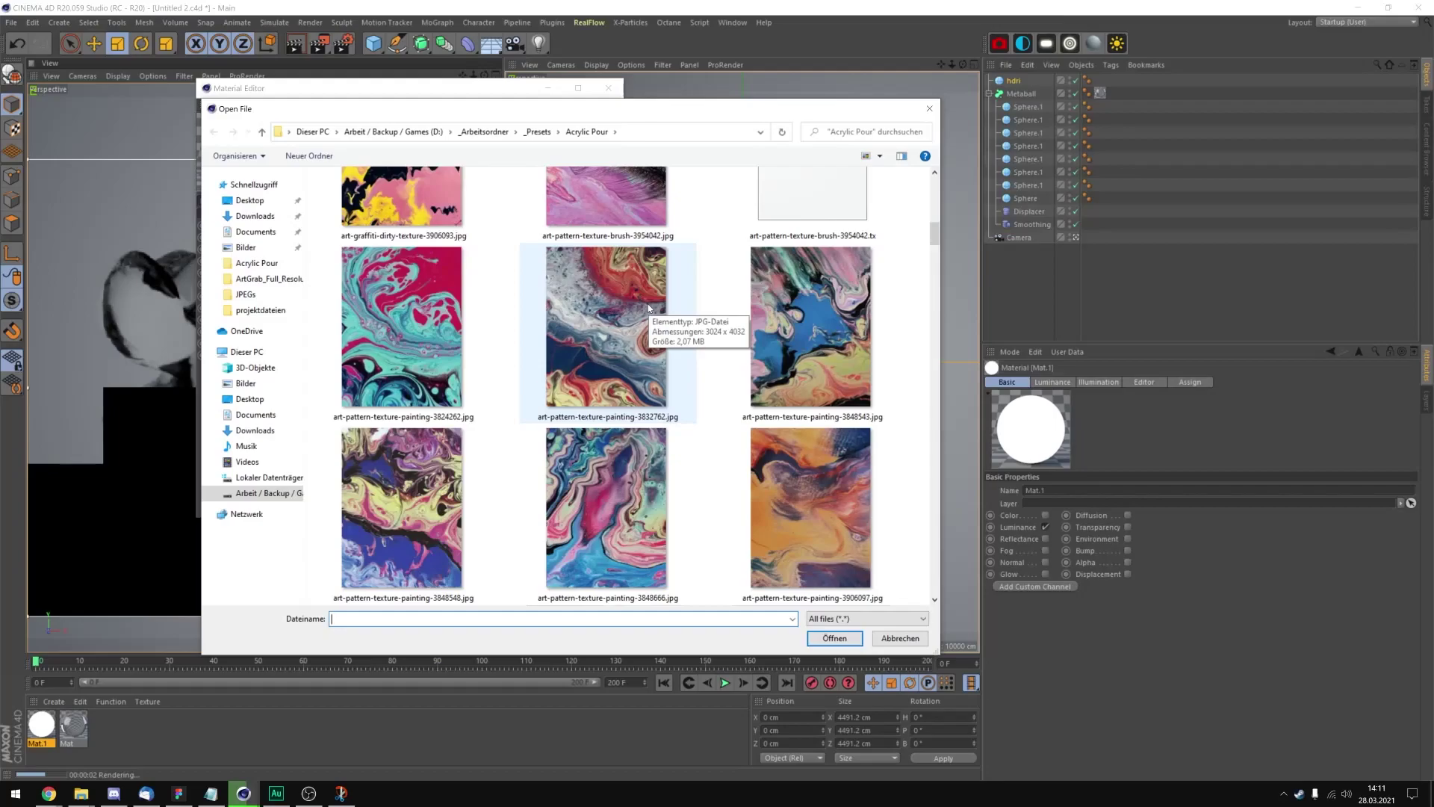
scroll(668, 300, "down", 5)
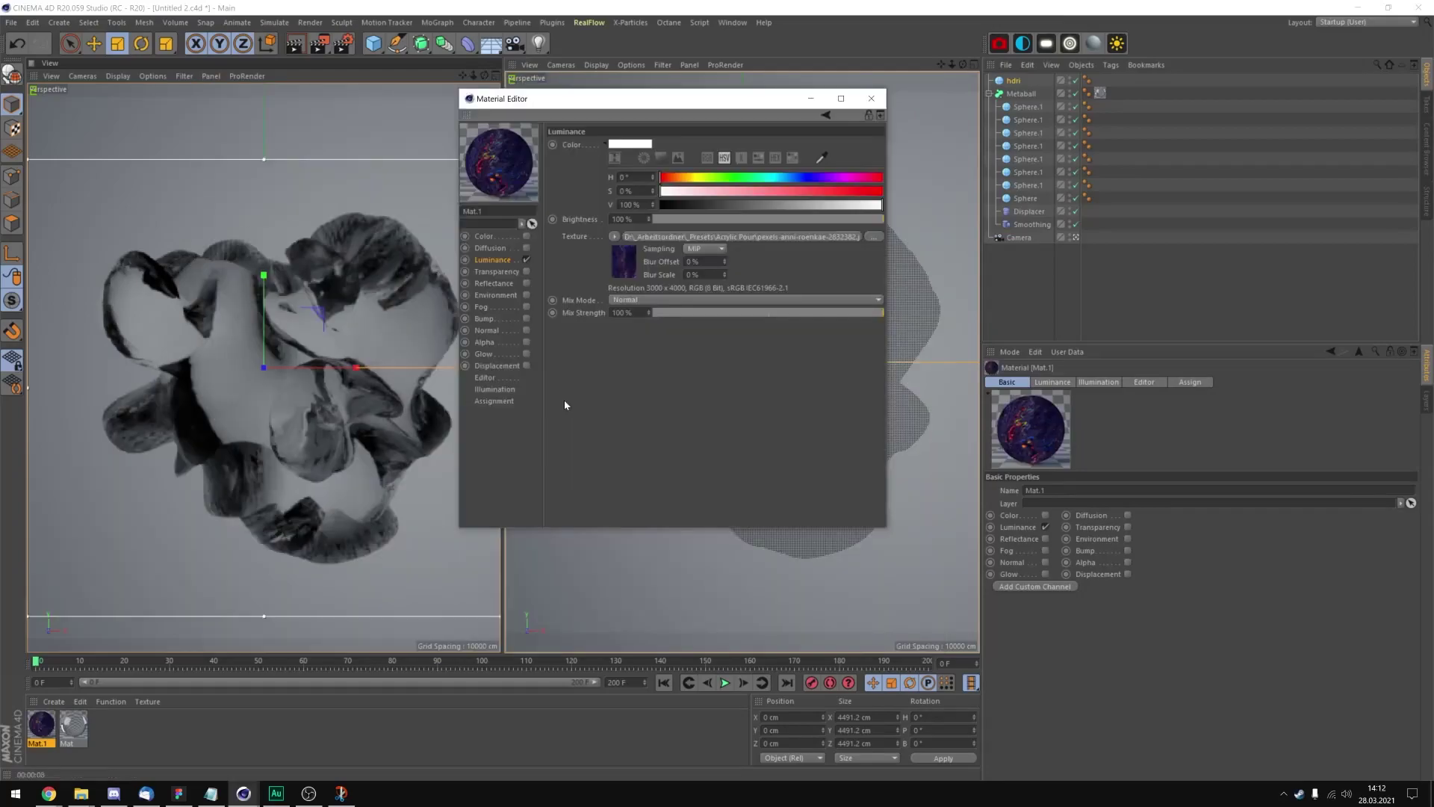
left_click(621, 302)
left_click(636, 352)
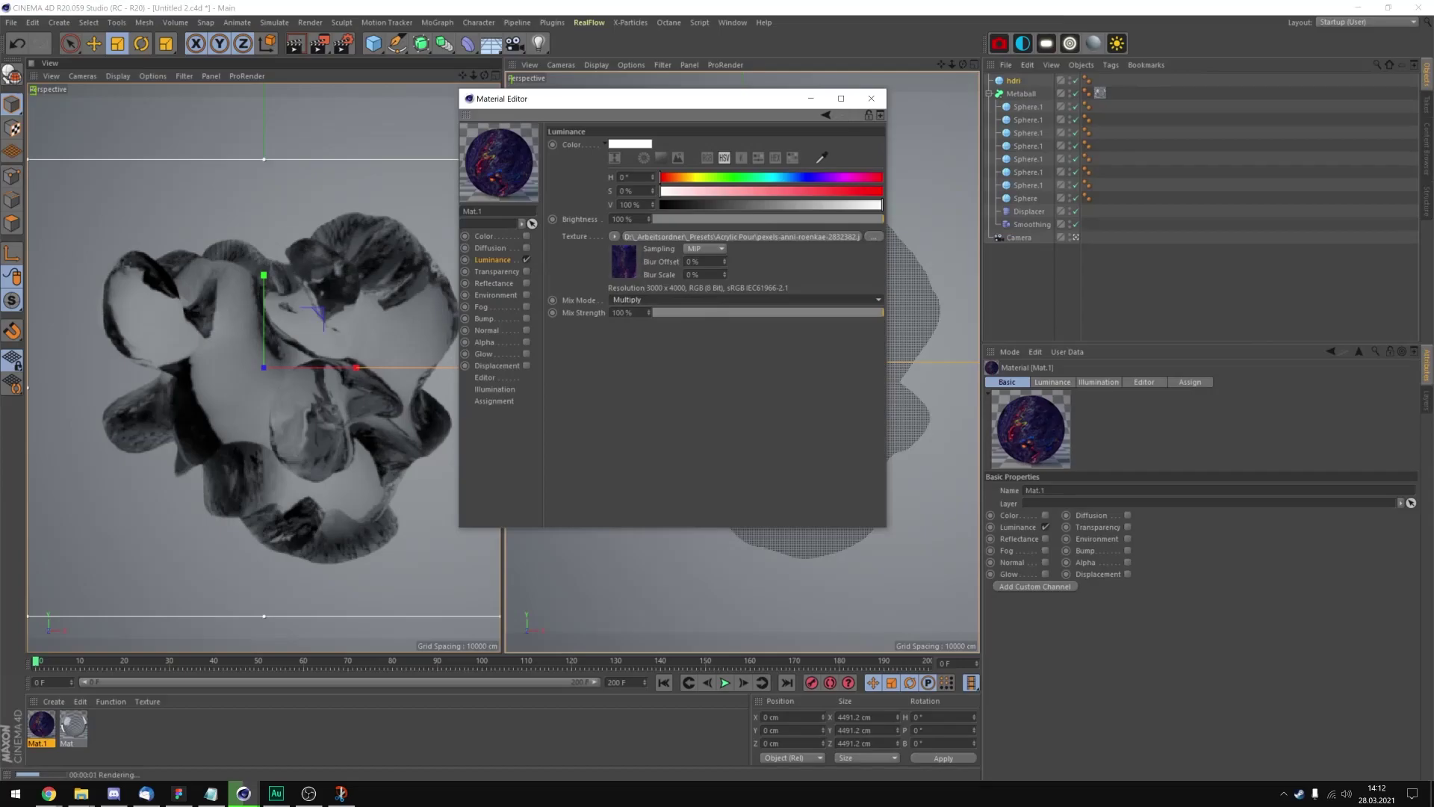
Set the luminance brightness to 120 % and assign the textured material to the hdri sphere.
left_click_drag(633, 219, 561, 226)
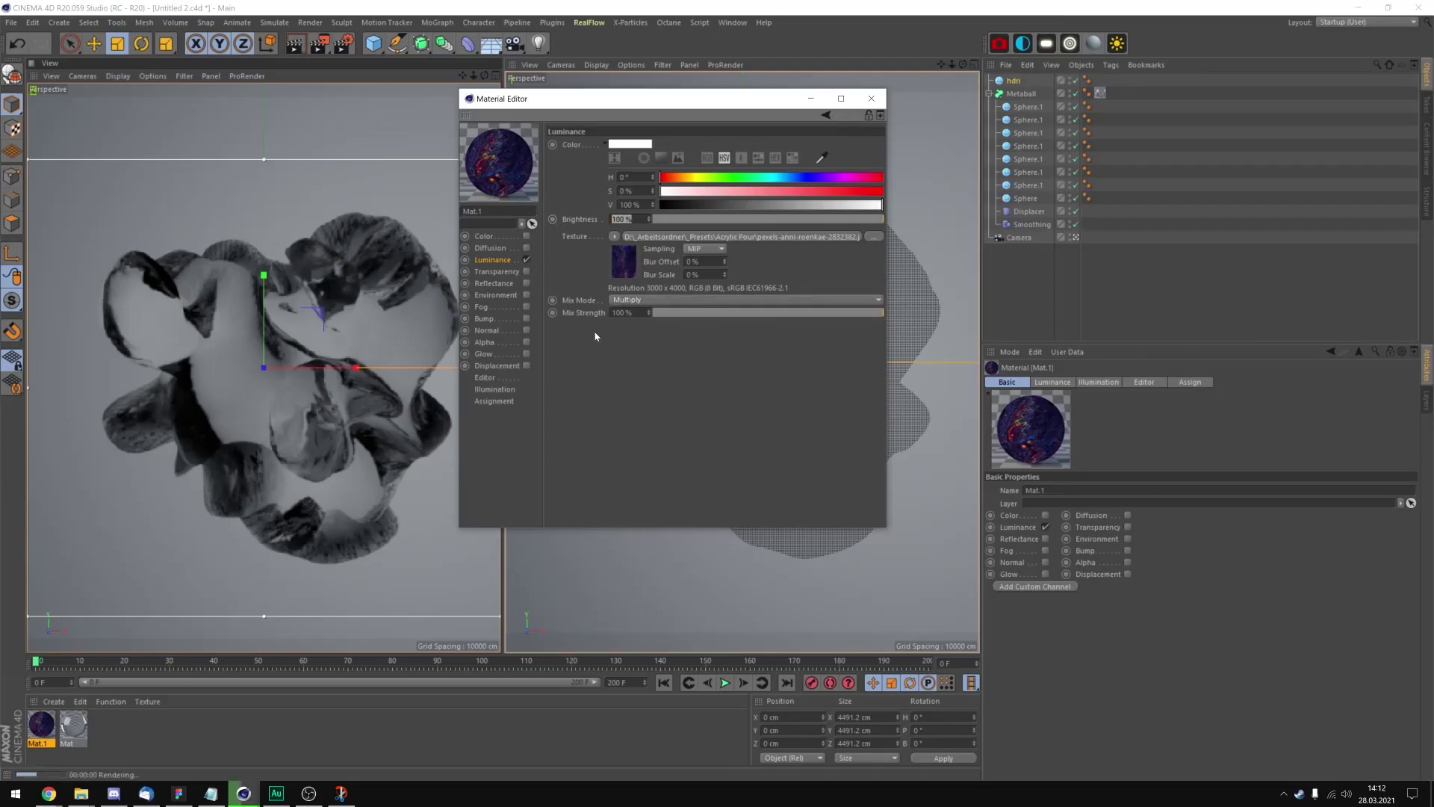
type("120")
key("Return")
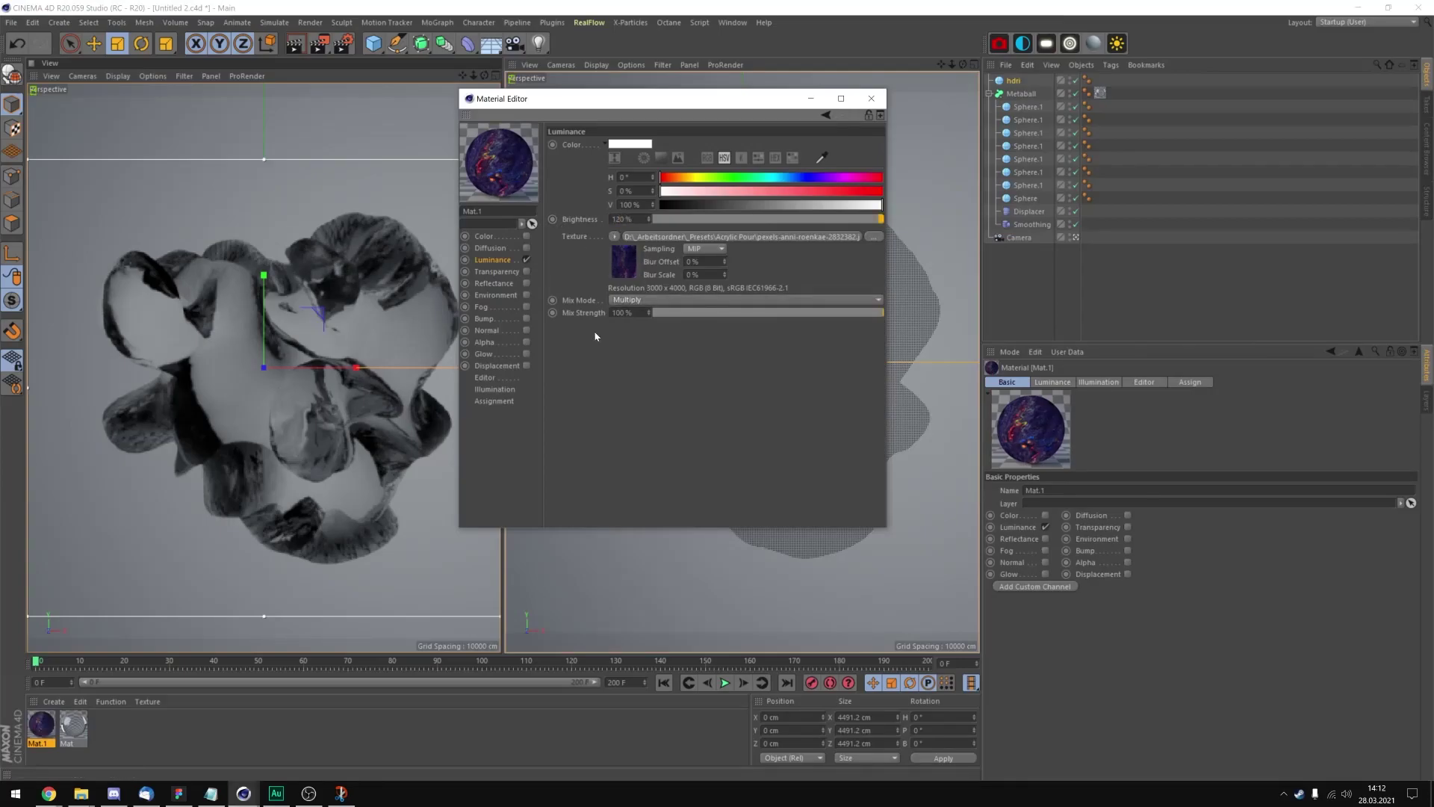
left_click_drag(41, 725, 1010, 82)
key("ctrl+r")
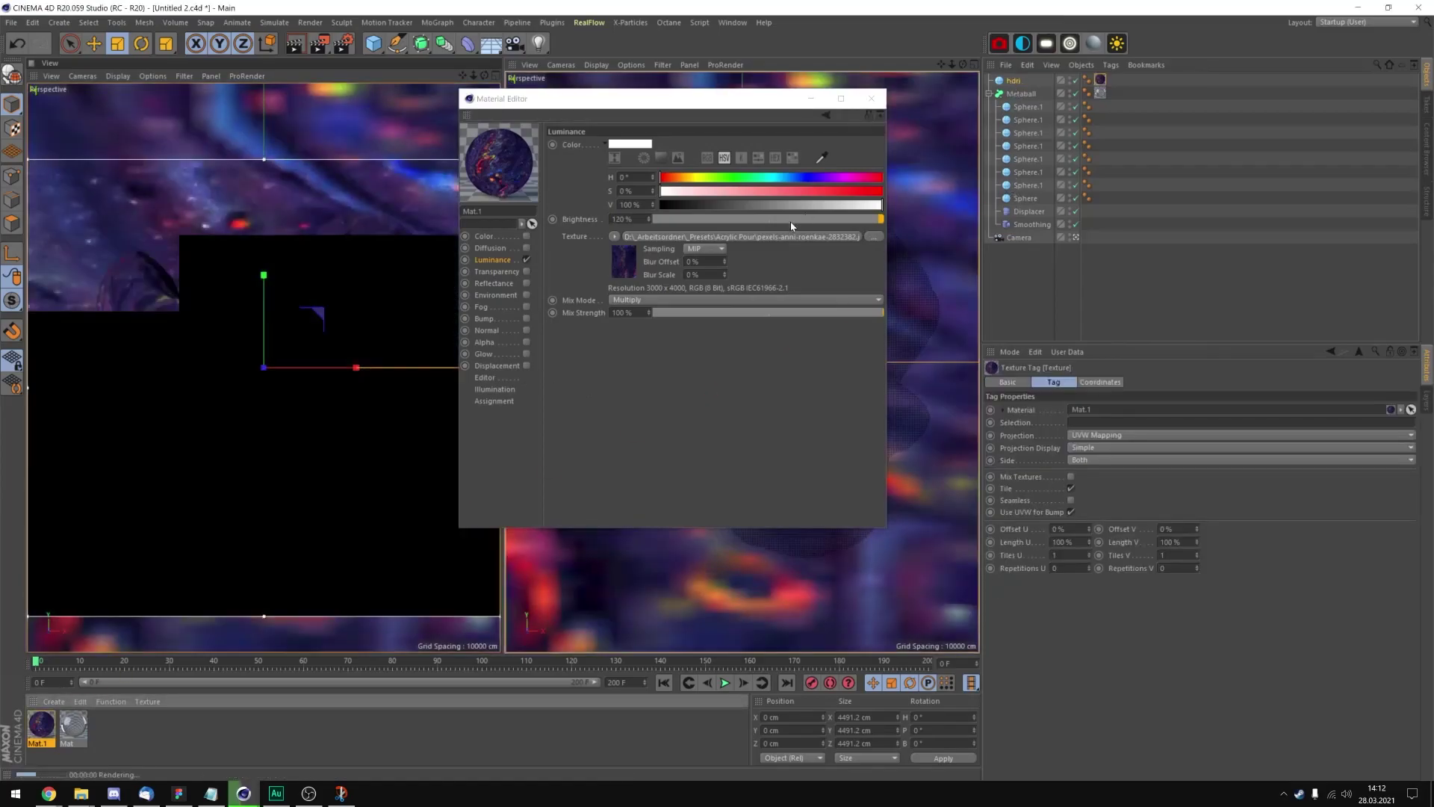
Add a Compositing tag to the hdri sphere.
left_click(1013, 82)
right_click(1013, 82)
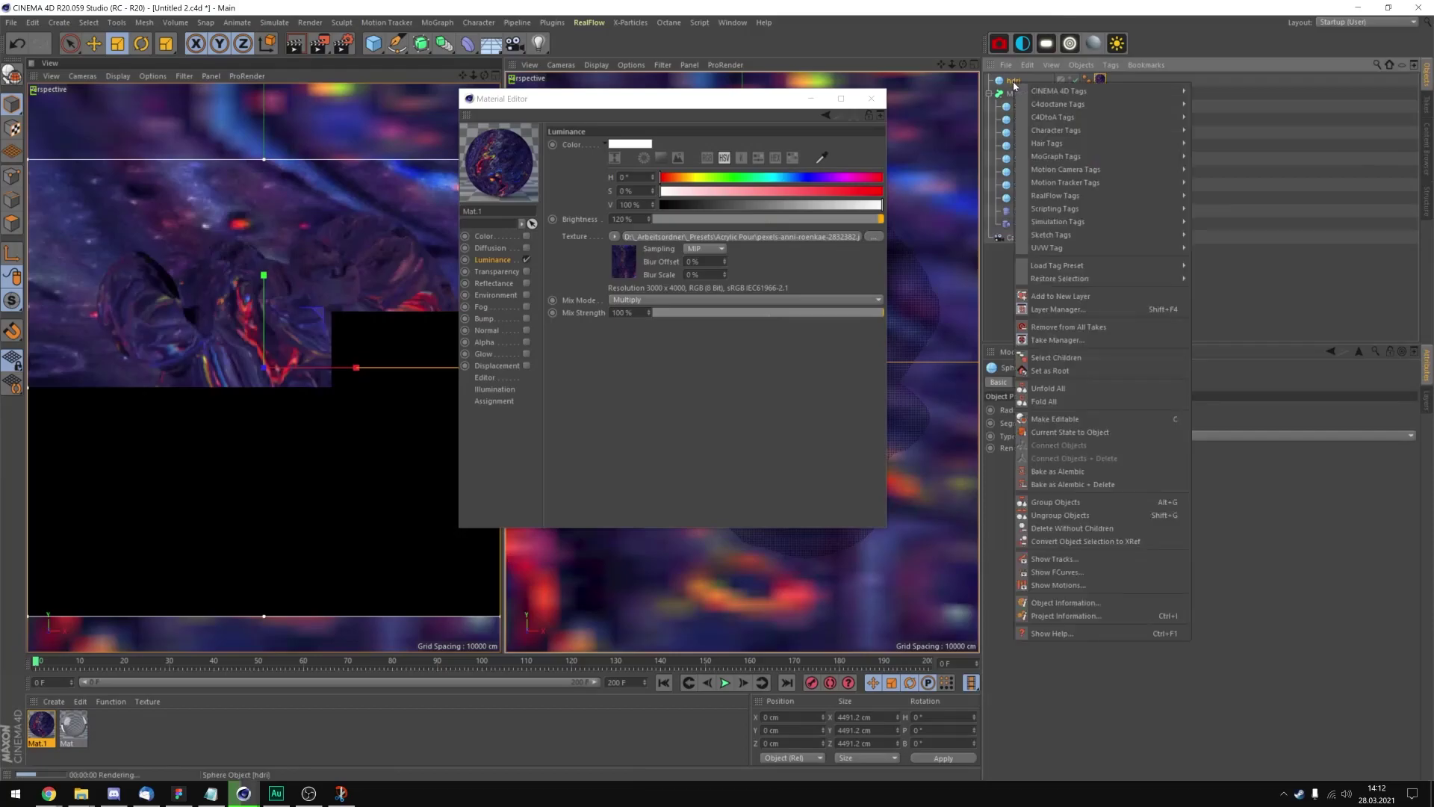
mouse_move(1076, 93)
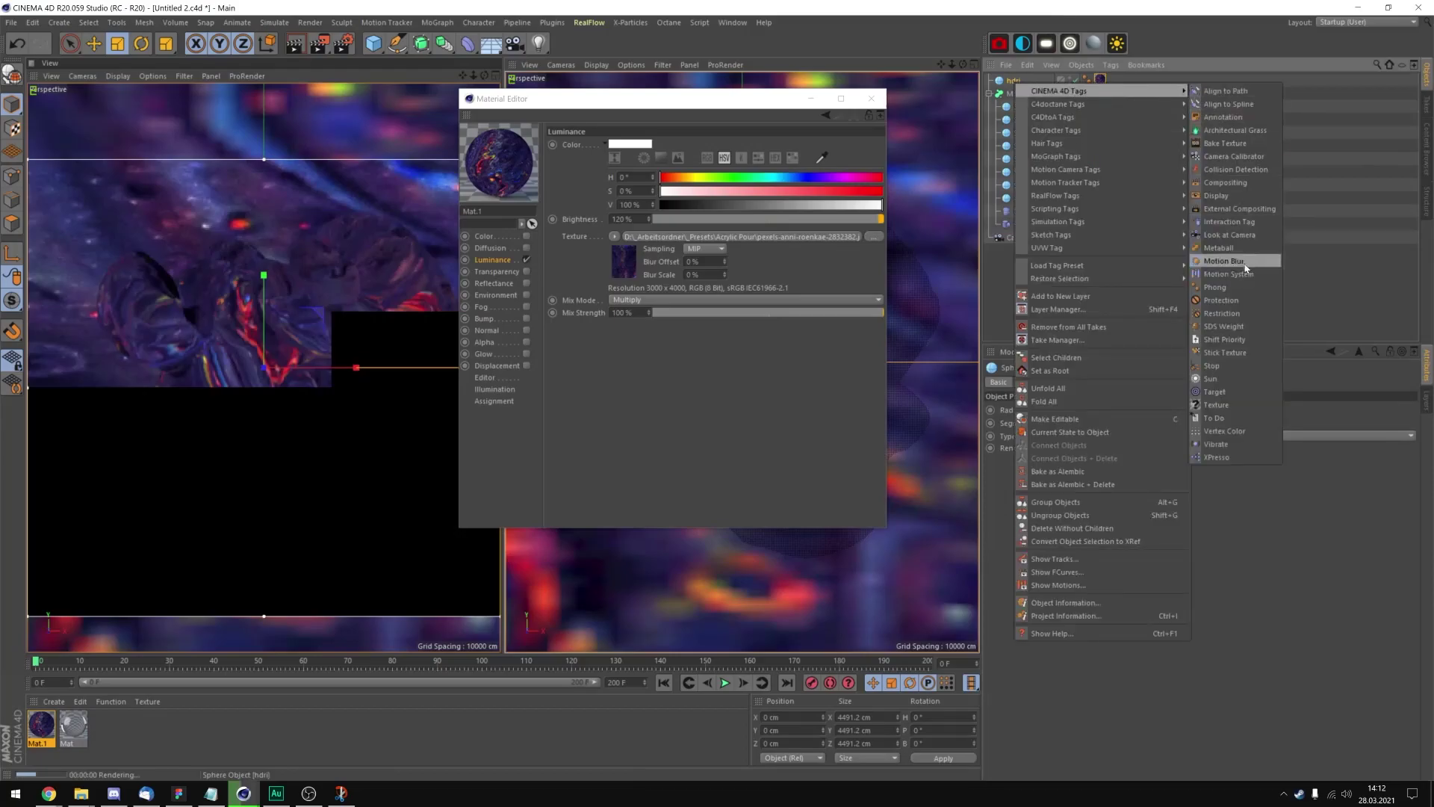
left_click(1240, 186)
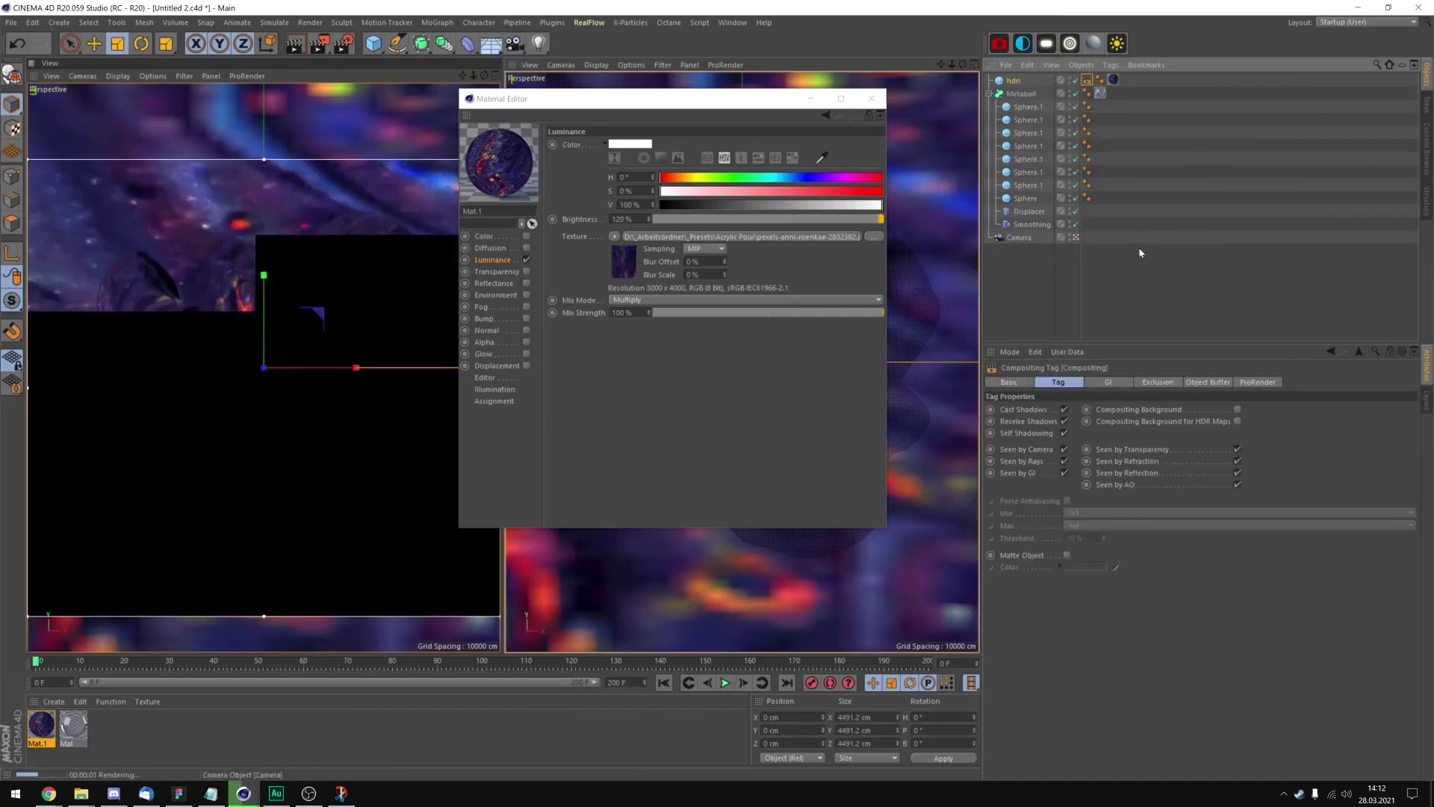
Turn off Seen by Camera in the hdri sphere's Compositing tag and set its material's luminance brightness to 140 %.
left_click(1065, 450)
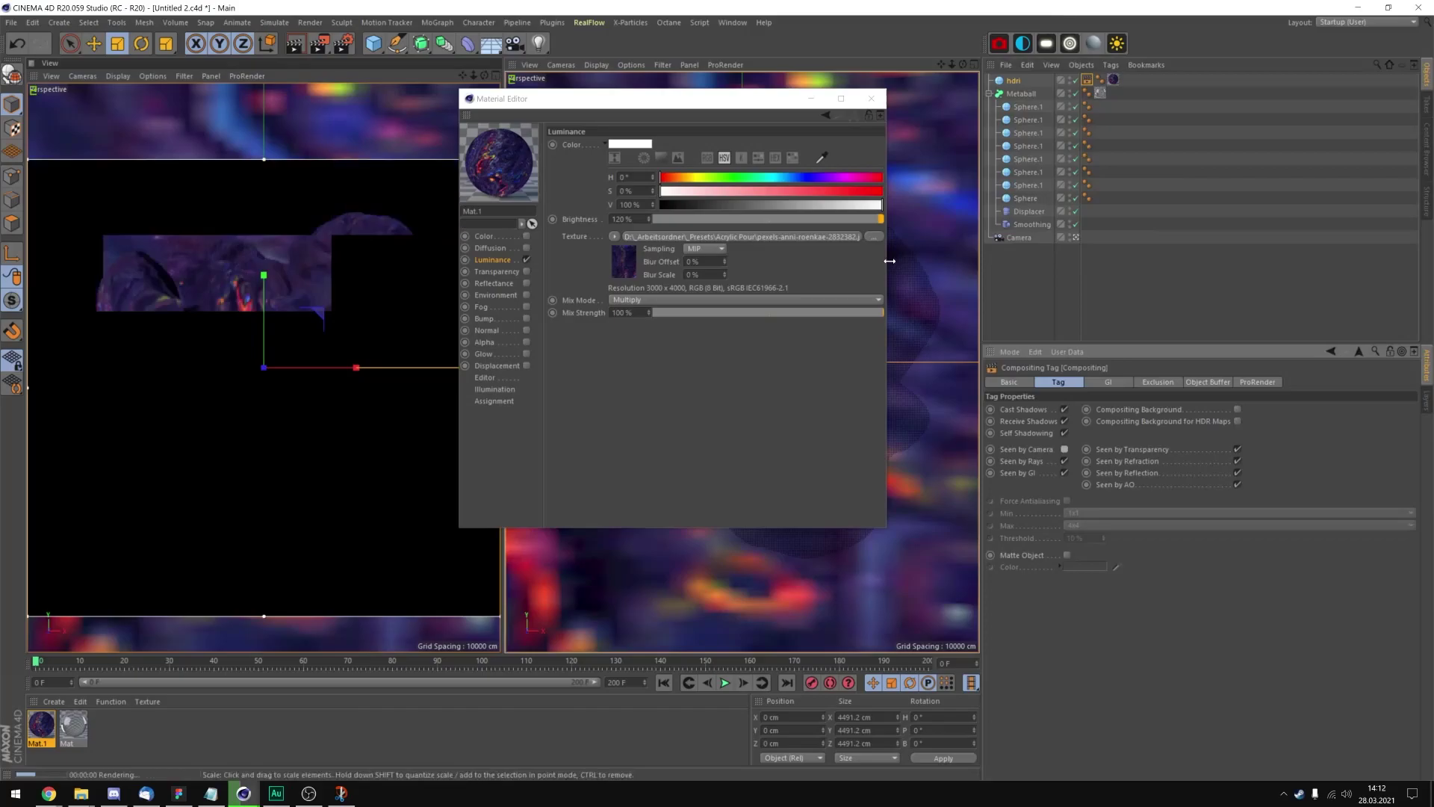
left_click_drag(681, 105, 787, 112)
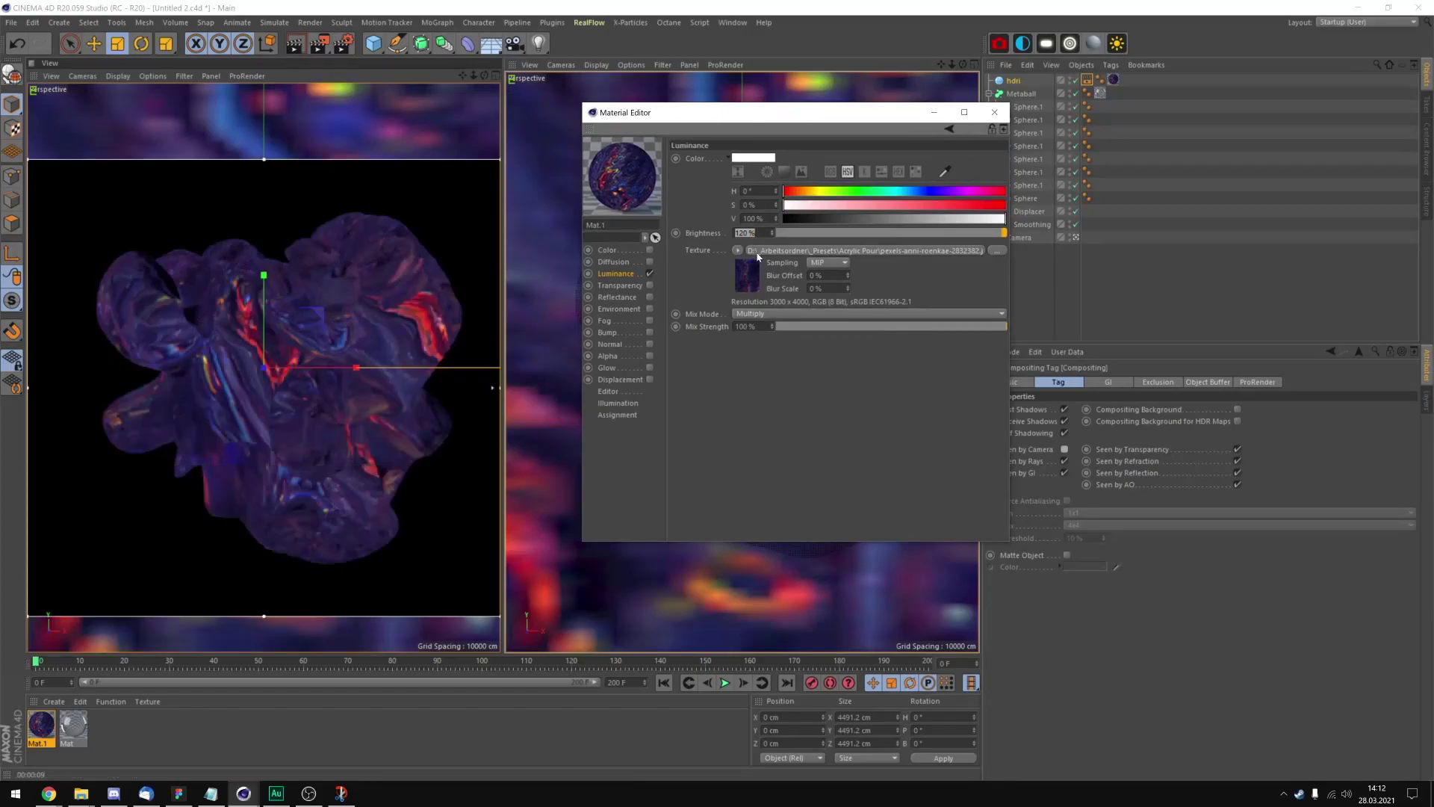
type("140")
key("Return")
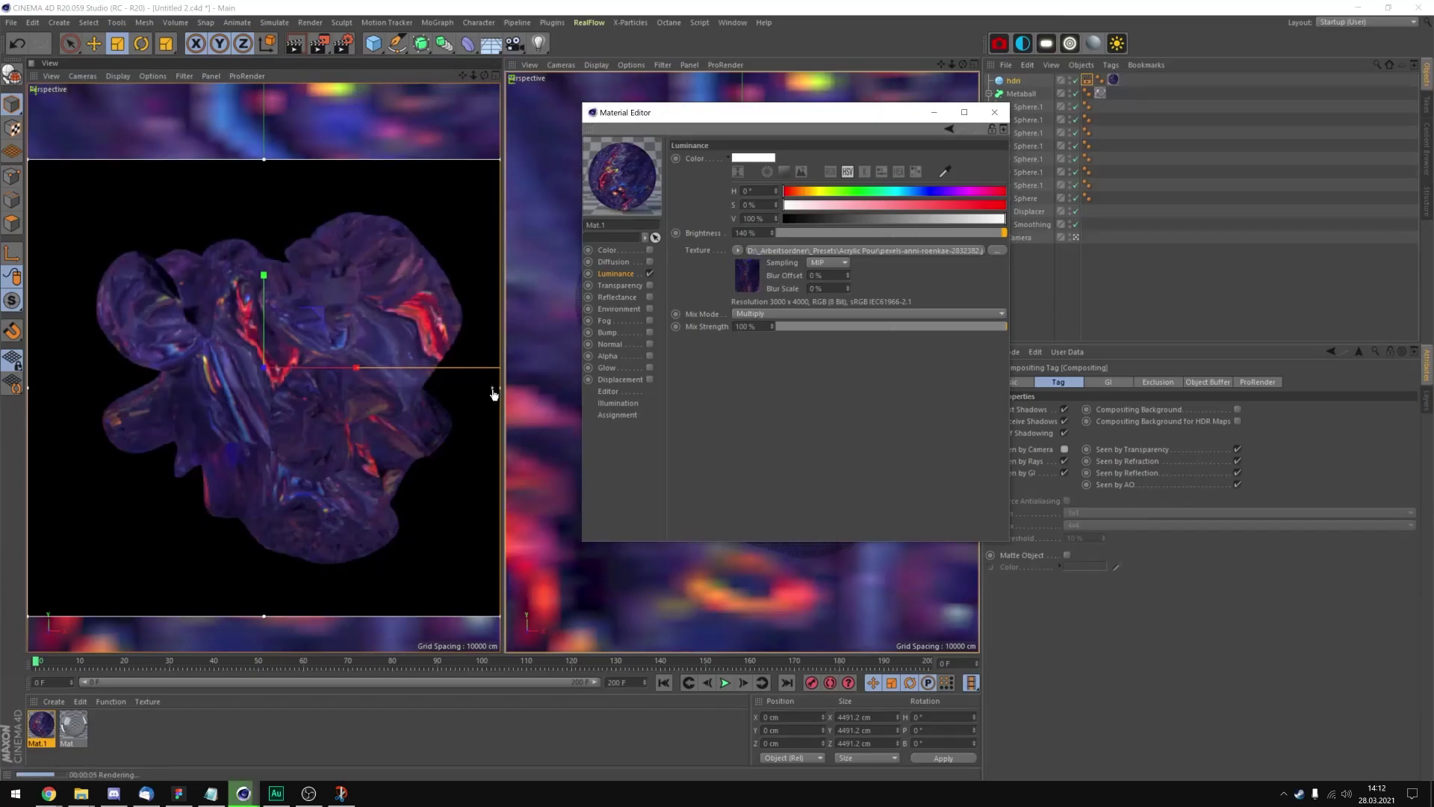
Raise the interactive render region's quality and narrow the preview viewport.
left_click_drag(492, 390, 485, 299)
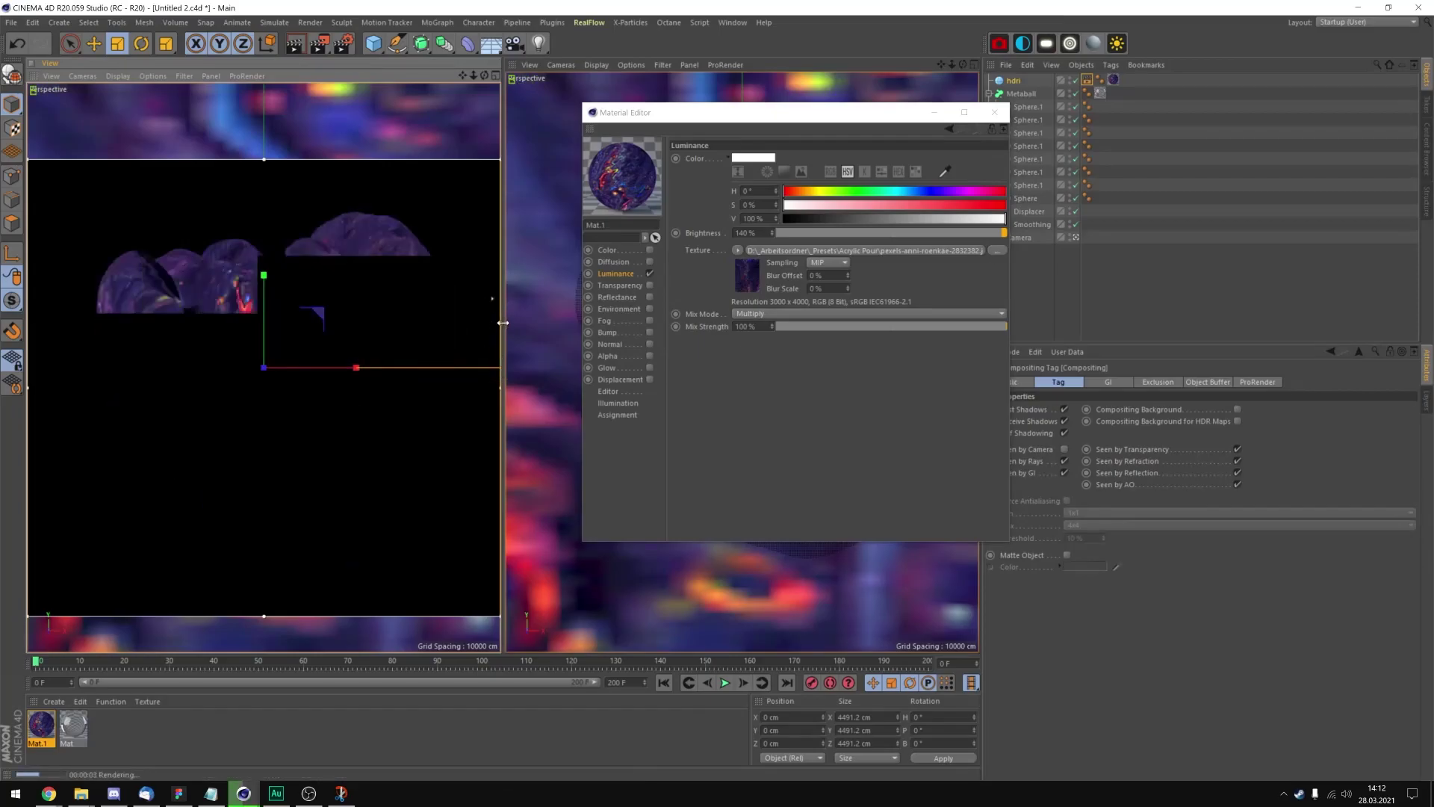
left_click_drag(504, 326, 438, 333)
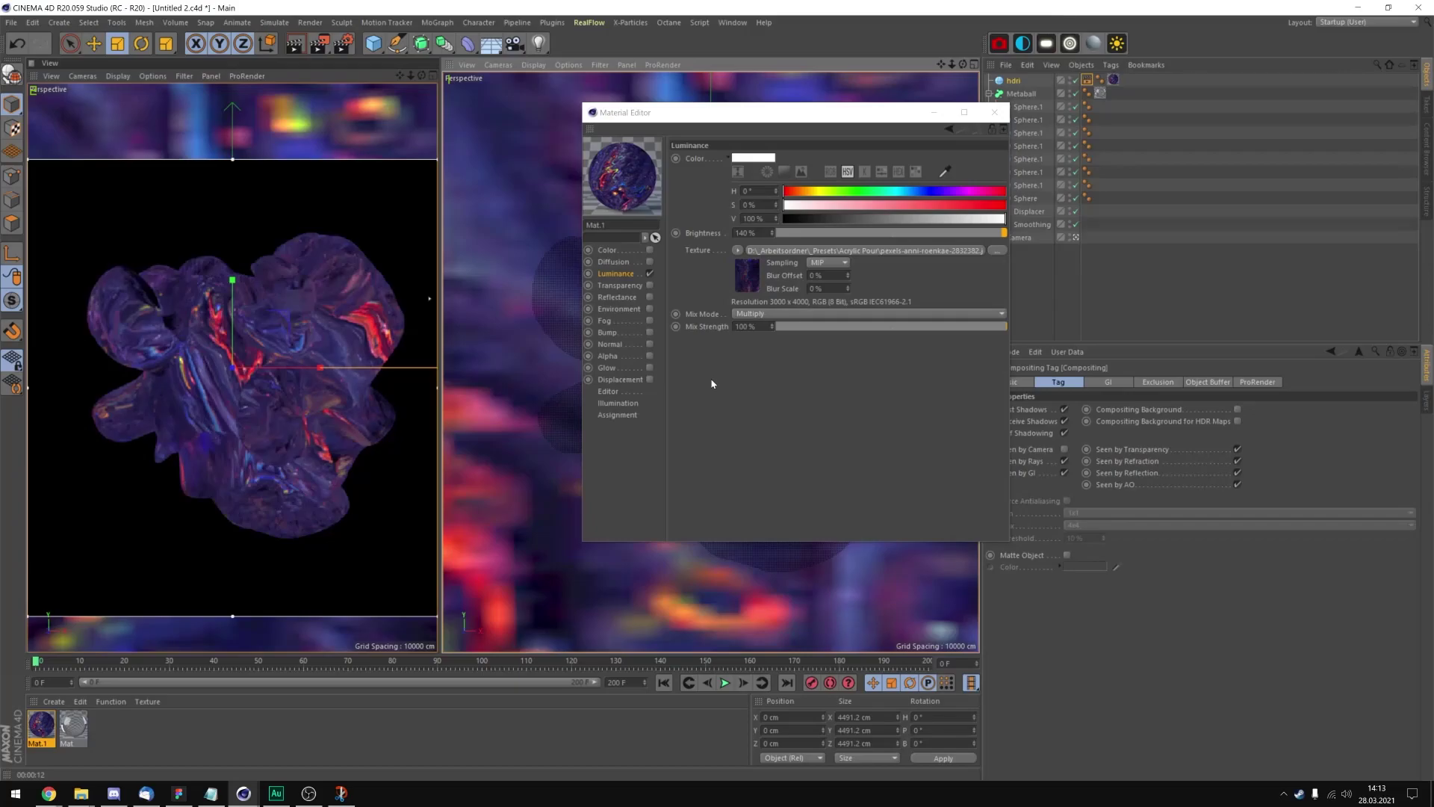
Replace the hdri material's luminance texture with another image from the Acrylic Pour folder.
left_click(997, 250)
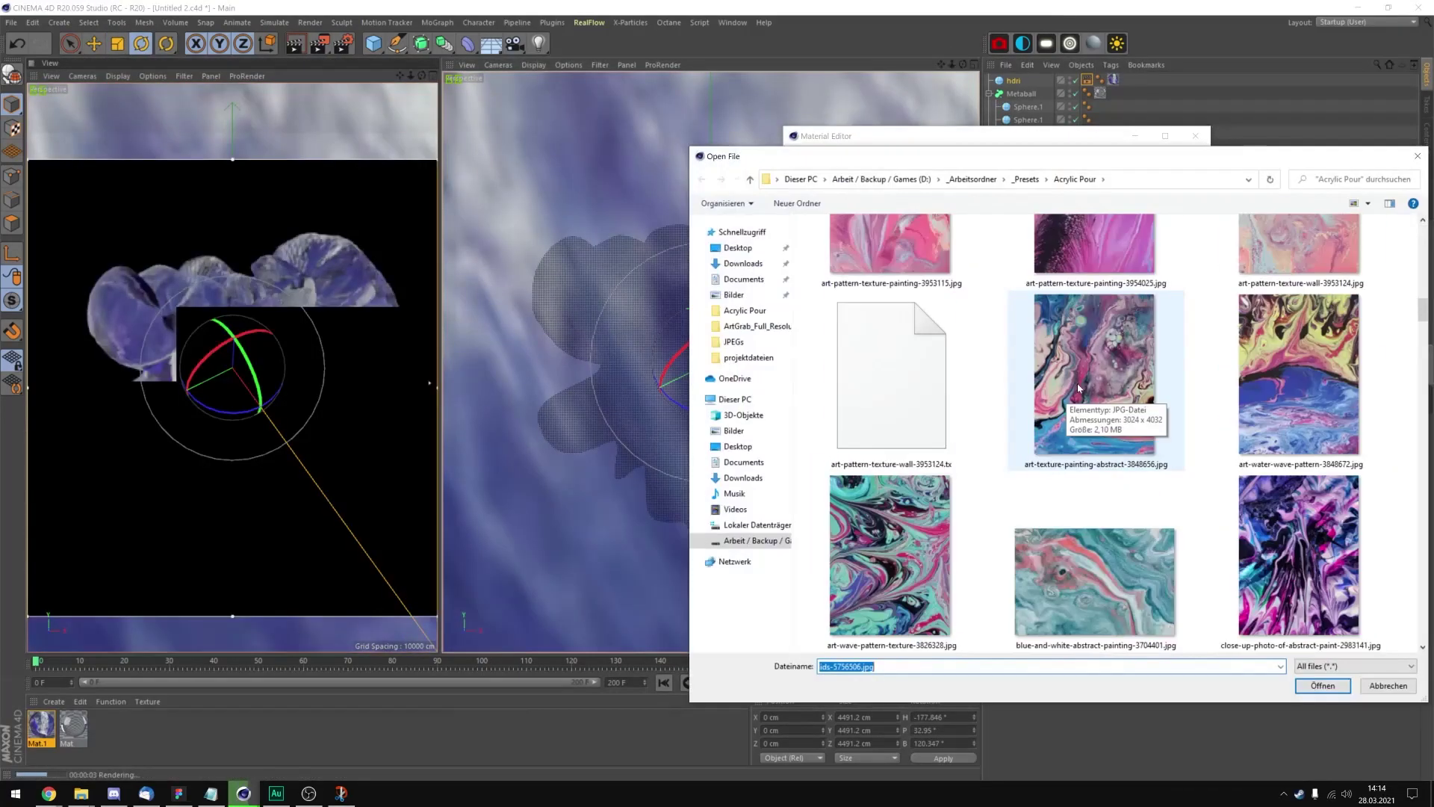
double_click(1104, 377)
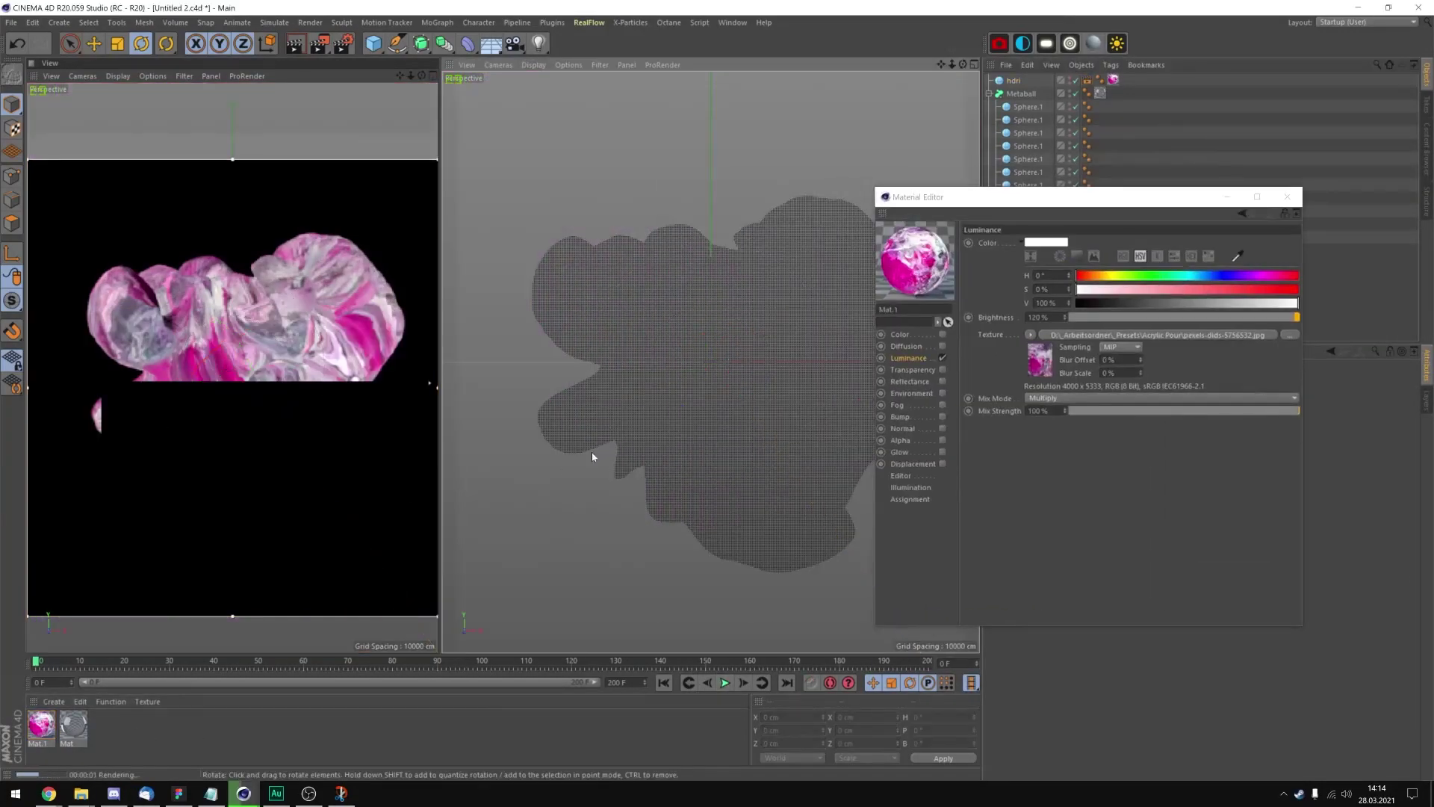
Set the glass material's transparency refraction preset to Plexiglas and play the animation to frame 29.
left_click(78, 726)
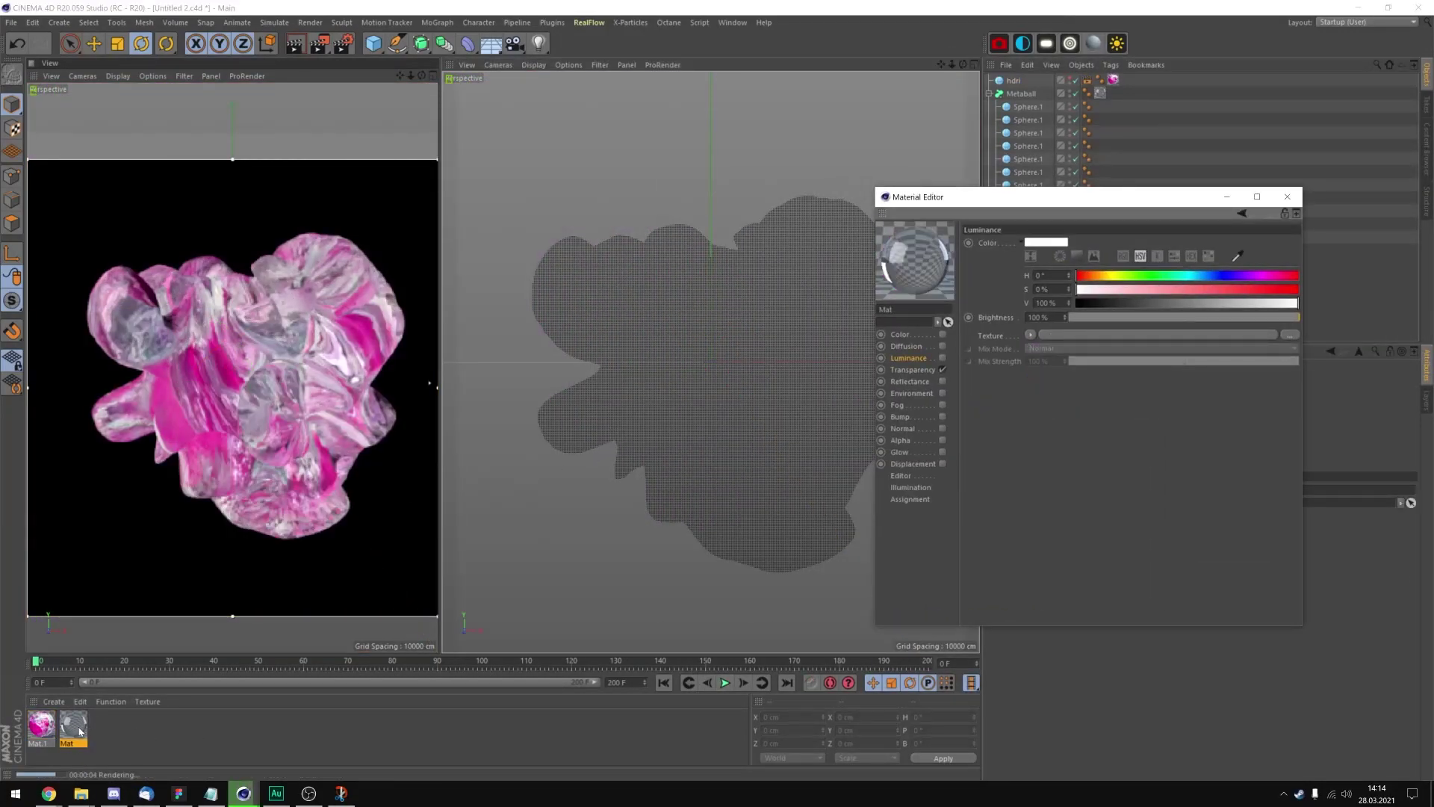
left_click(912, 372)
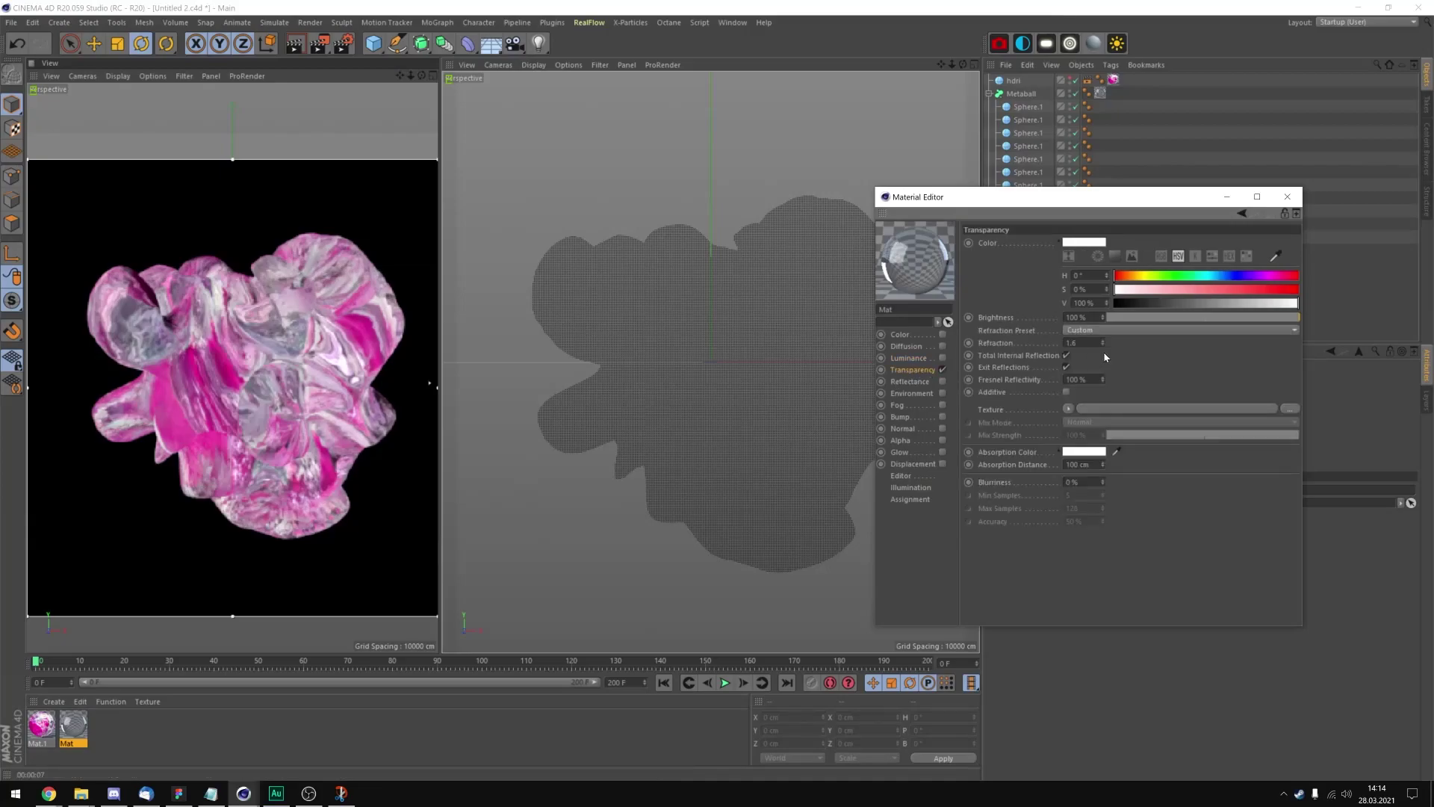
left_click_drag(1104, 343, 1105, 338)
left_click(726, 683)
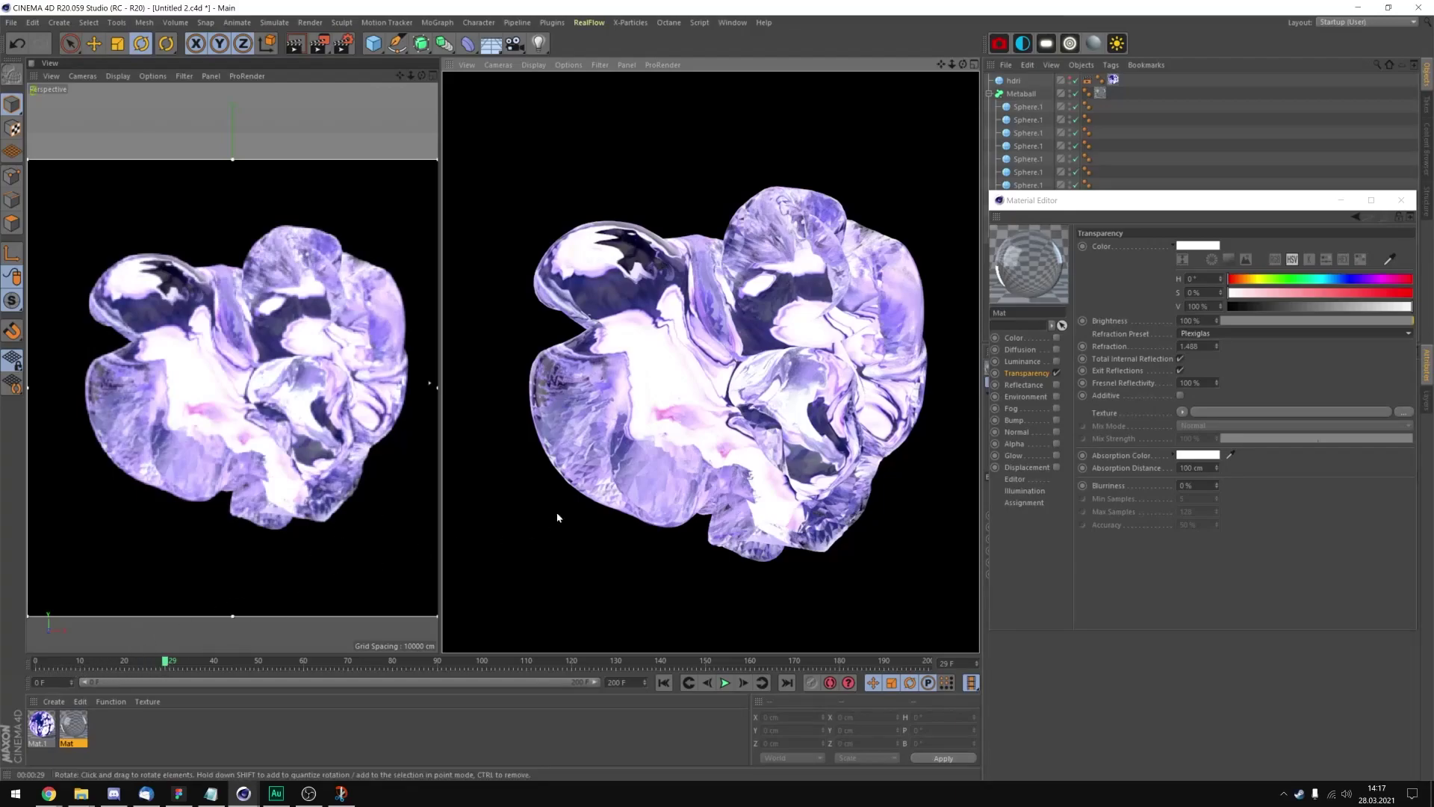
left_click_drag(1279, 206, 1161, 195)
left_click(1284, 190)
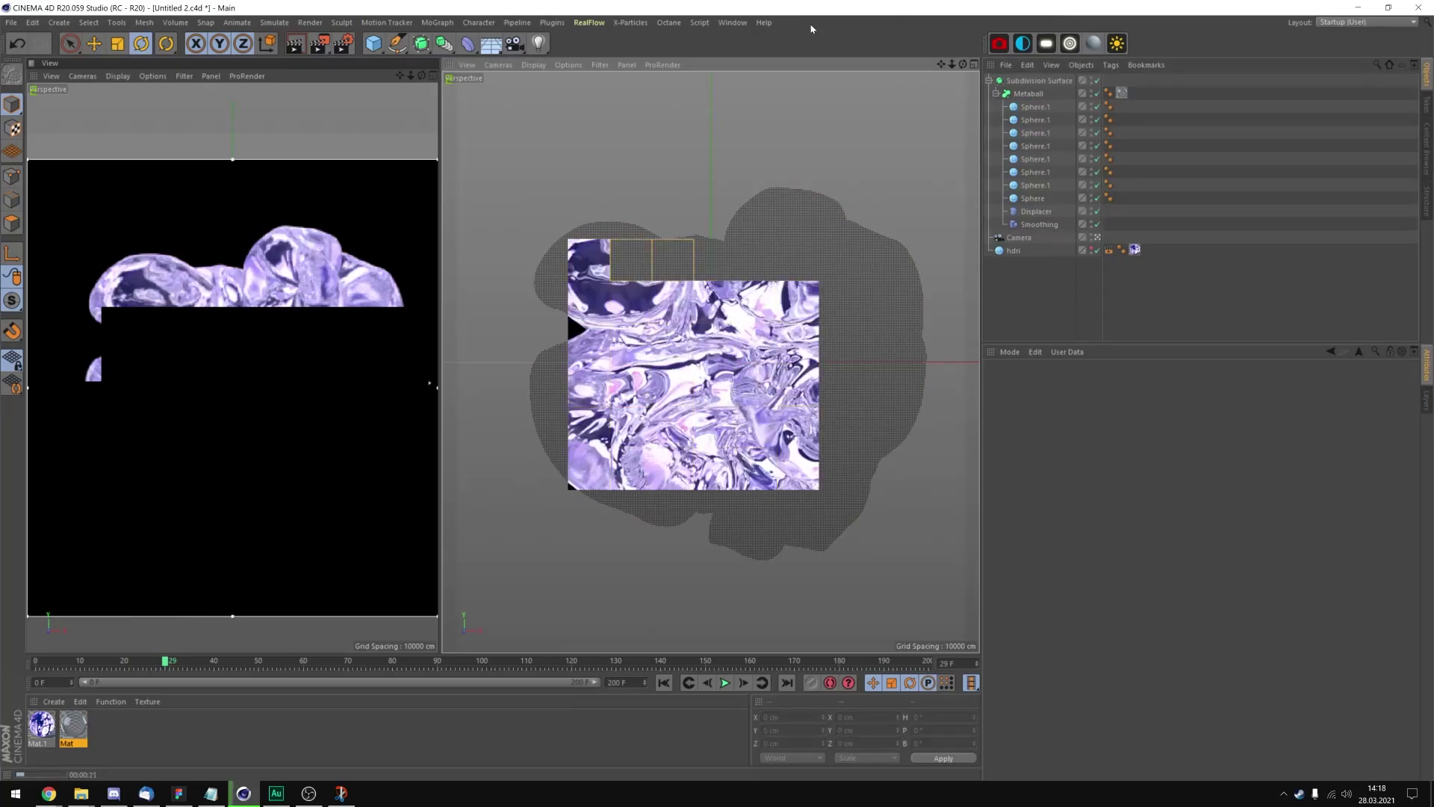
Move the Metaball out of the Subdivision Surface and delete the Subdivision Surface object.
left_click(173, 114)
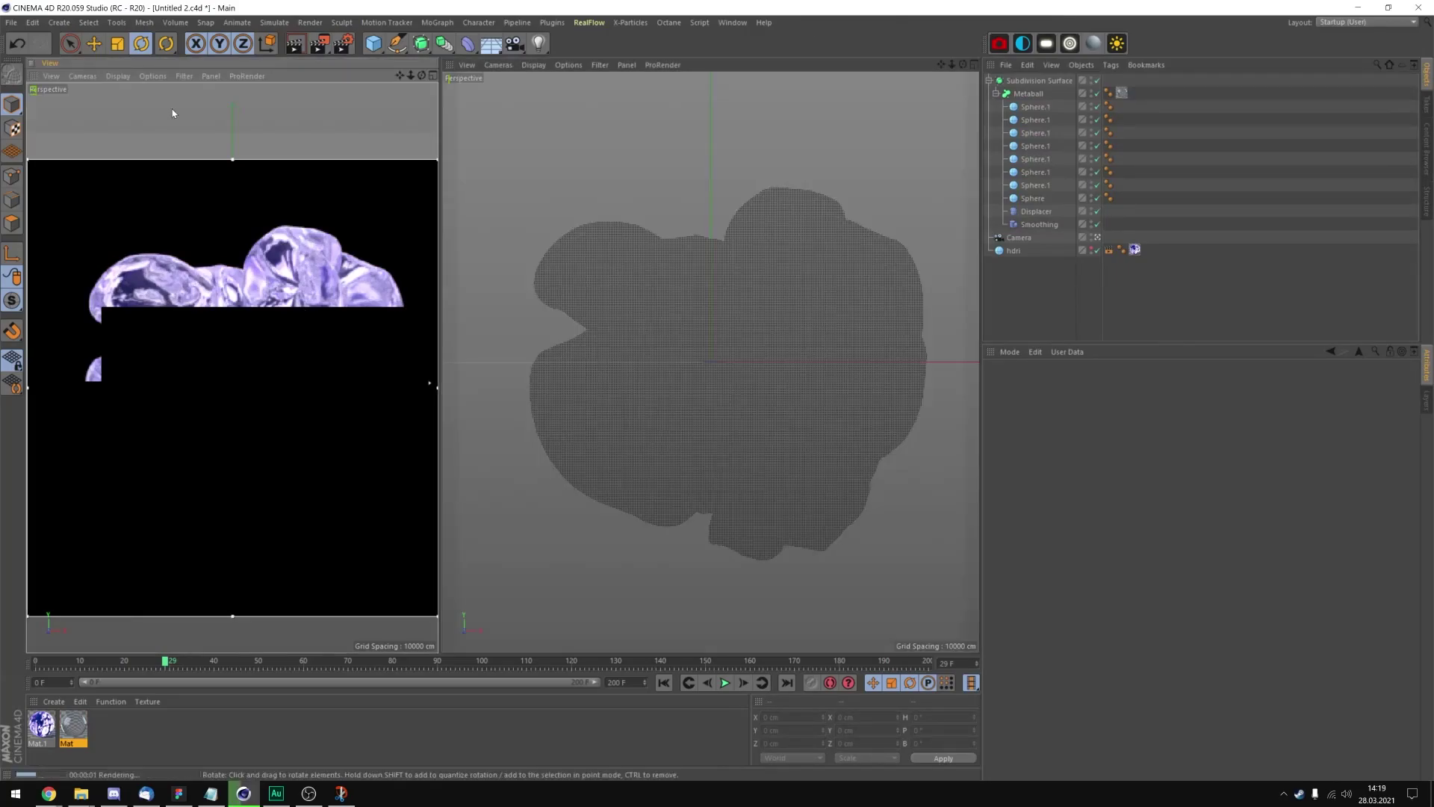
left_click_drag(1027, 93, 1024, 77)
left_click(1038, 226)
key("Delete")
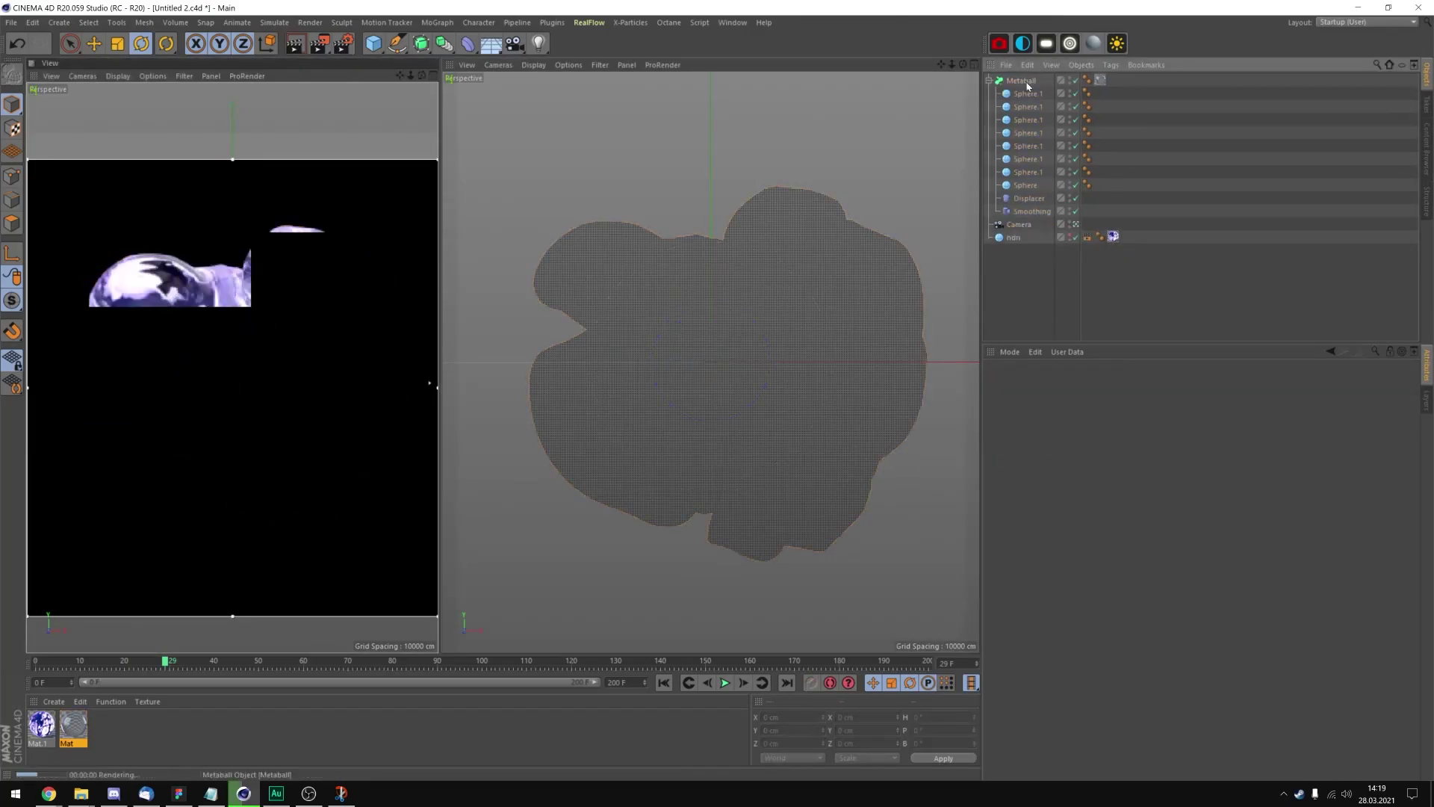
left_click(1027, 81)
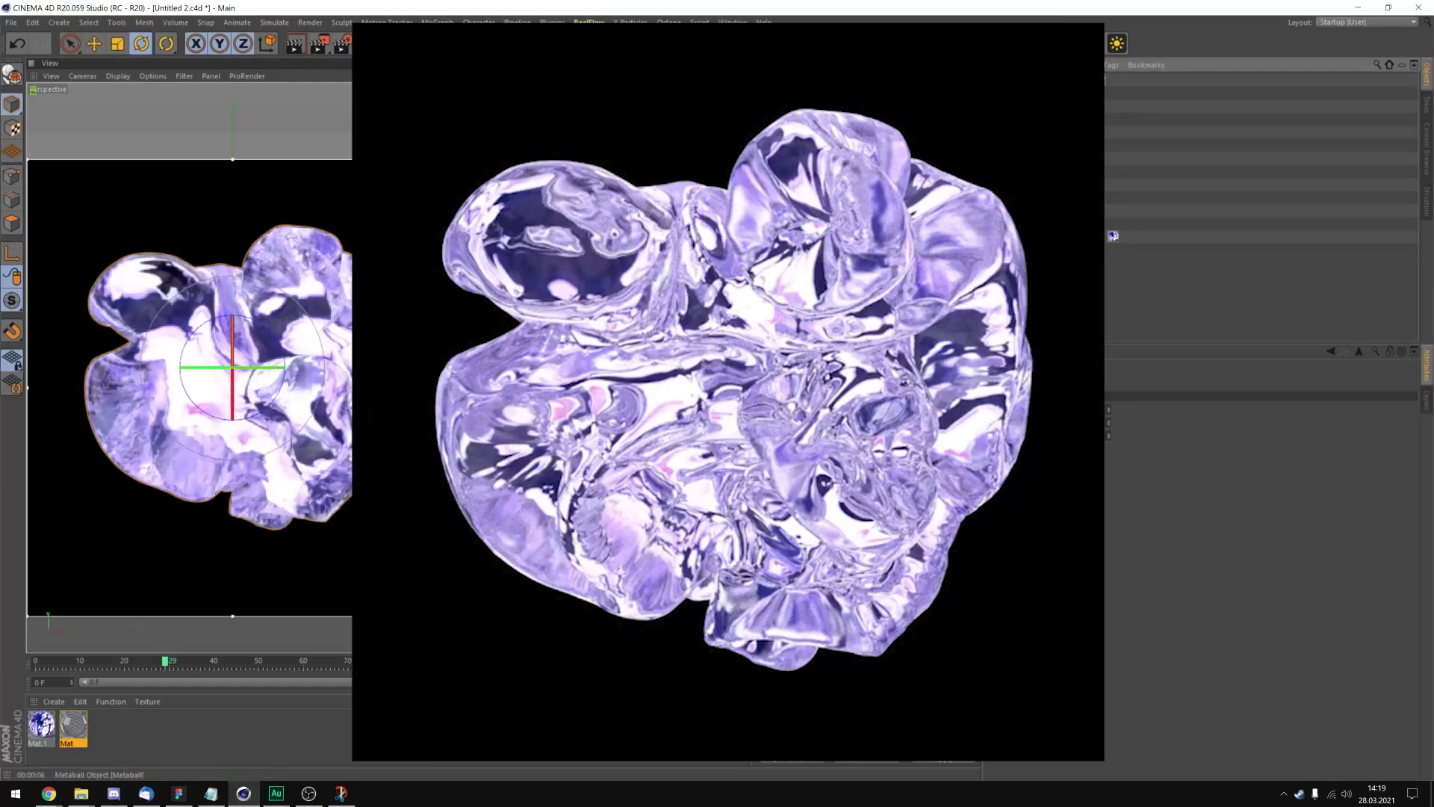
Set the Smoothing deformer's iterations to 25.
left_click(1029, 210)
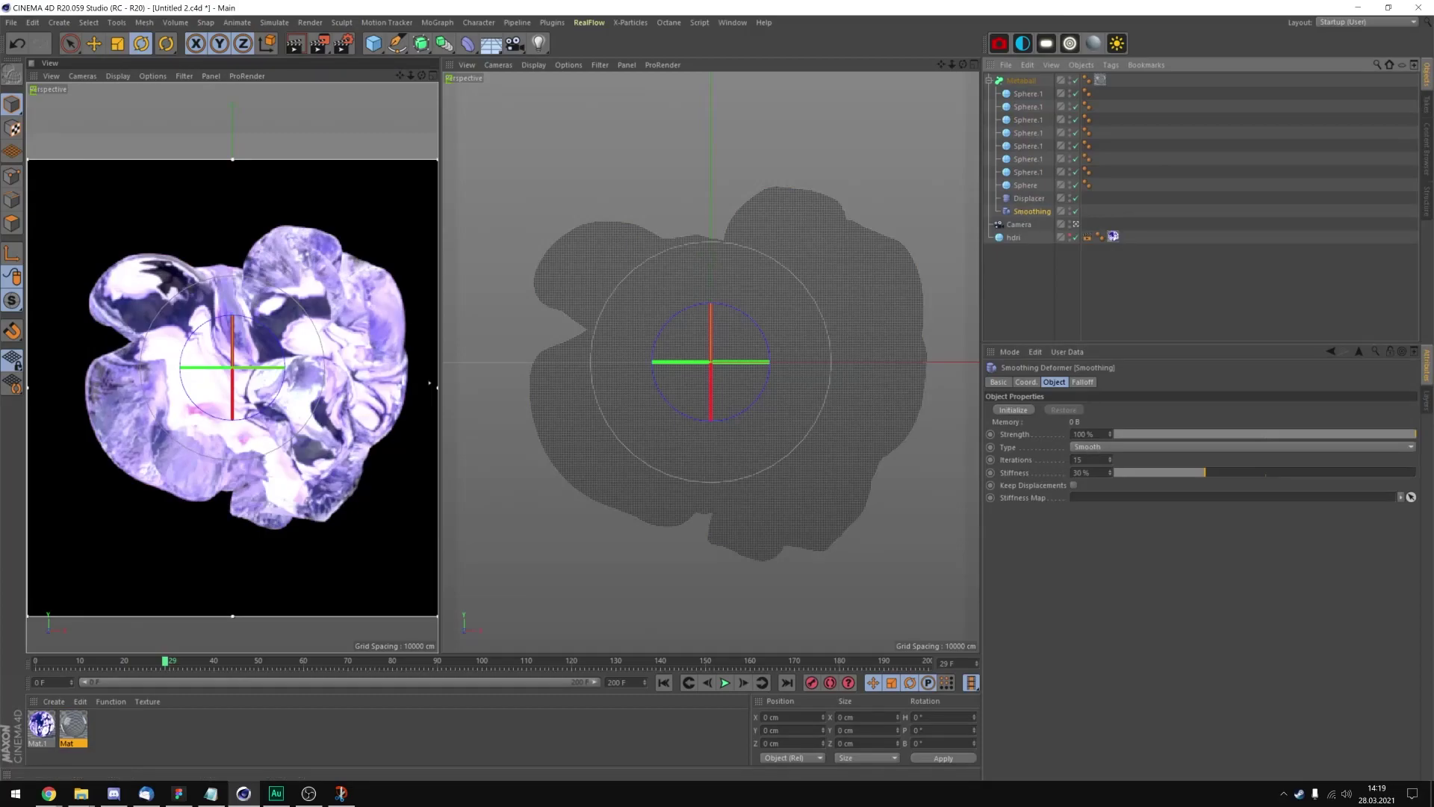
left_click_drag(1092, 459, 1024, 463)
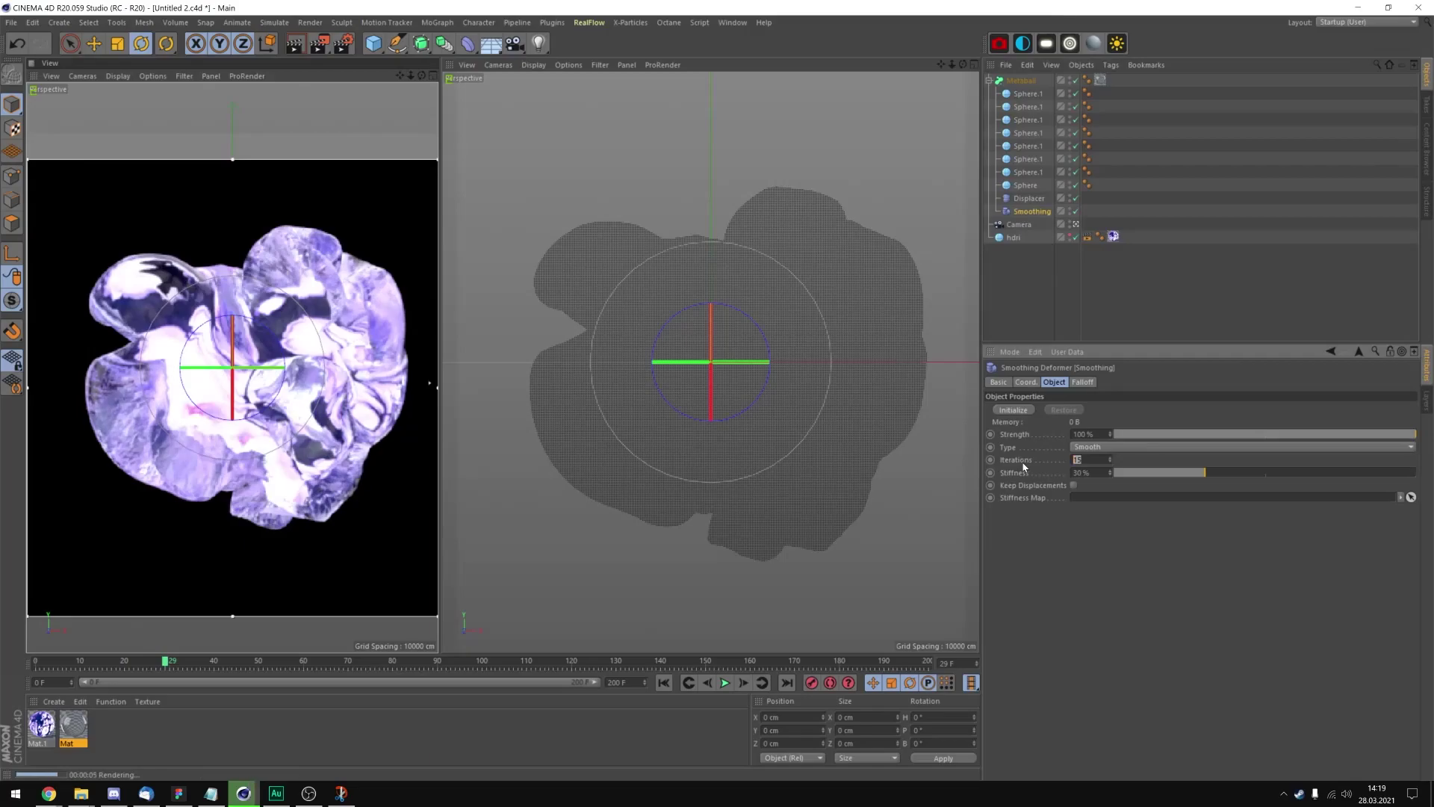
type("25")
key("Return")
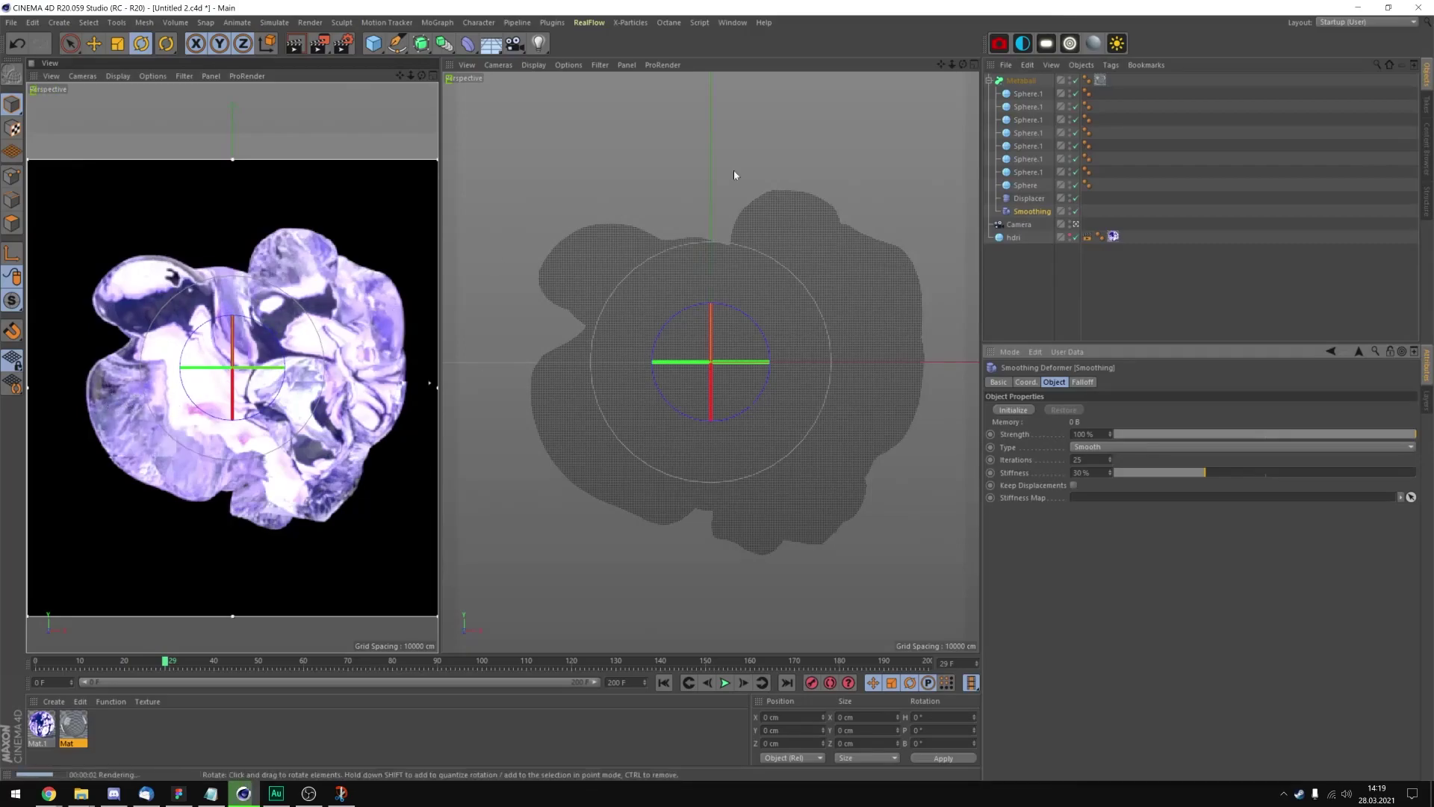
Check the Displacer's object properties and render a preview of the blob in the viewport.
left_click(1022, 200)
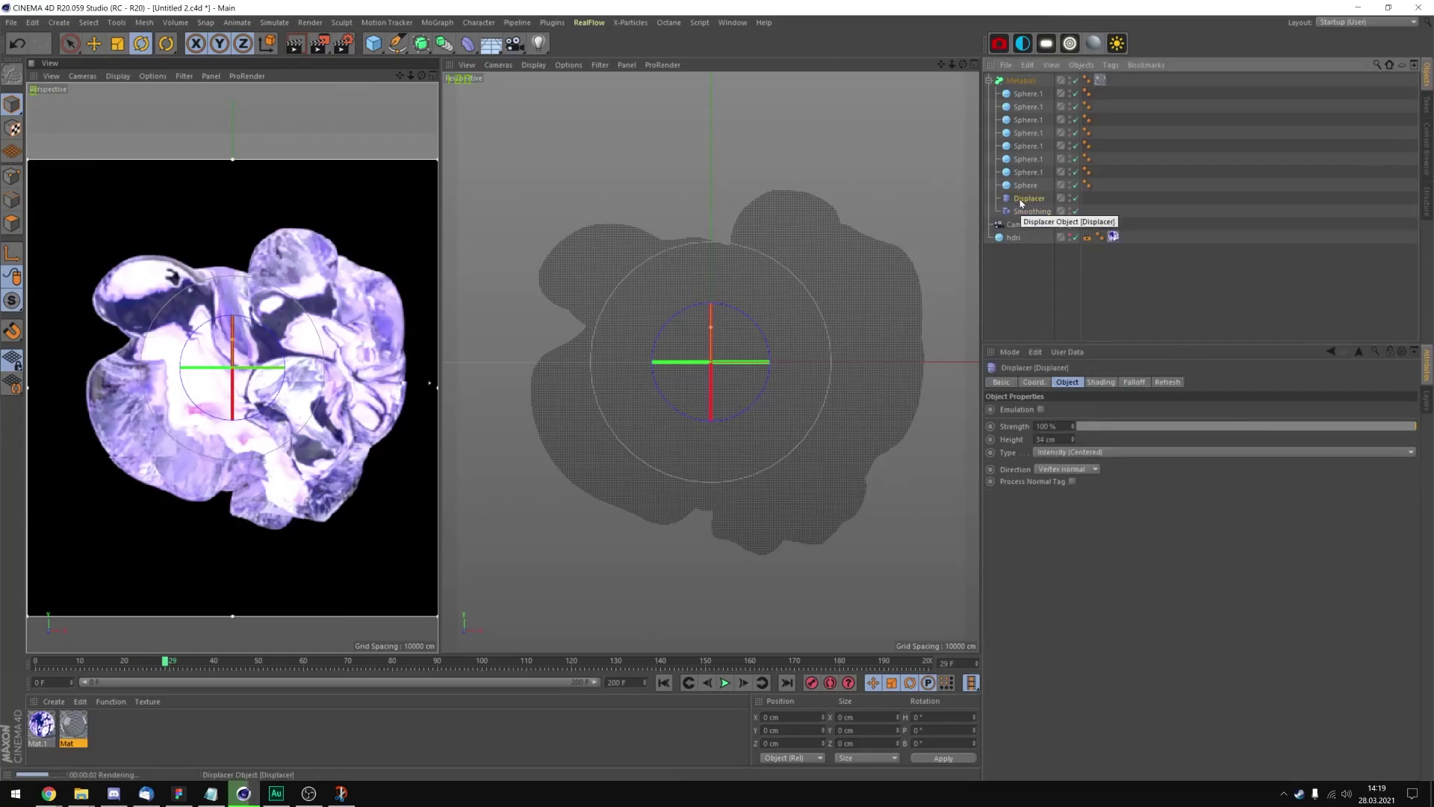
left_click(682, 173)
key("ctrl+r")
left_click(1028, 81)
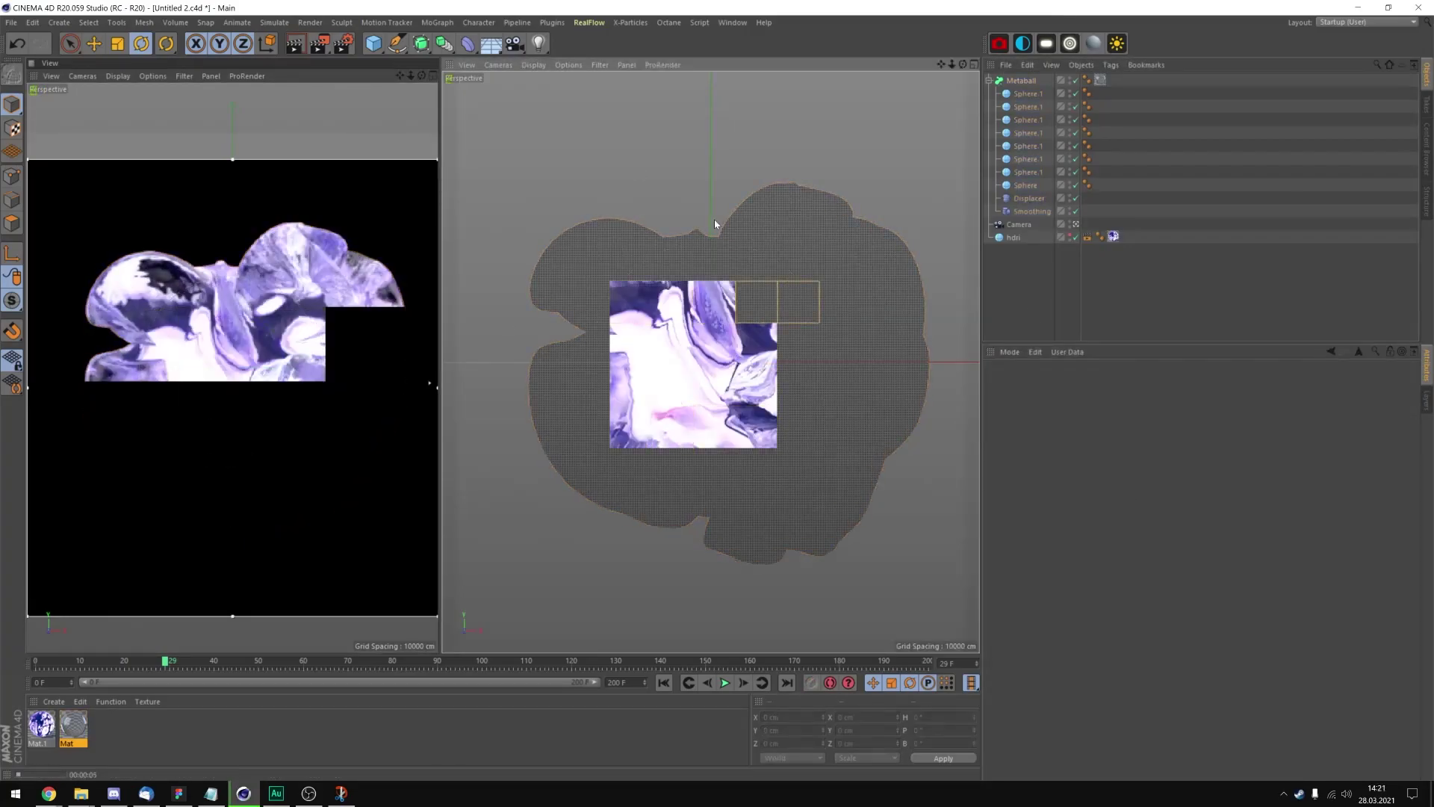
Delete the cube from the scene and advance the animation to frame 32.
left_click(1032, 211)
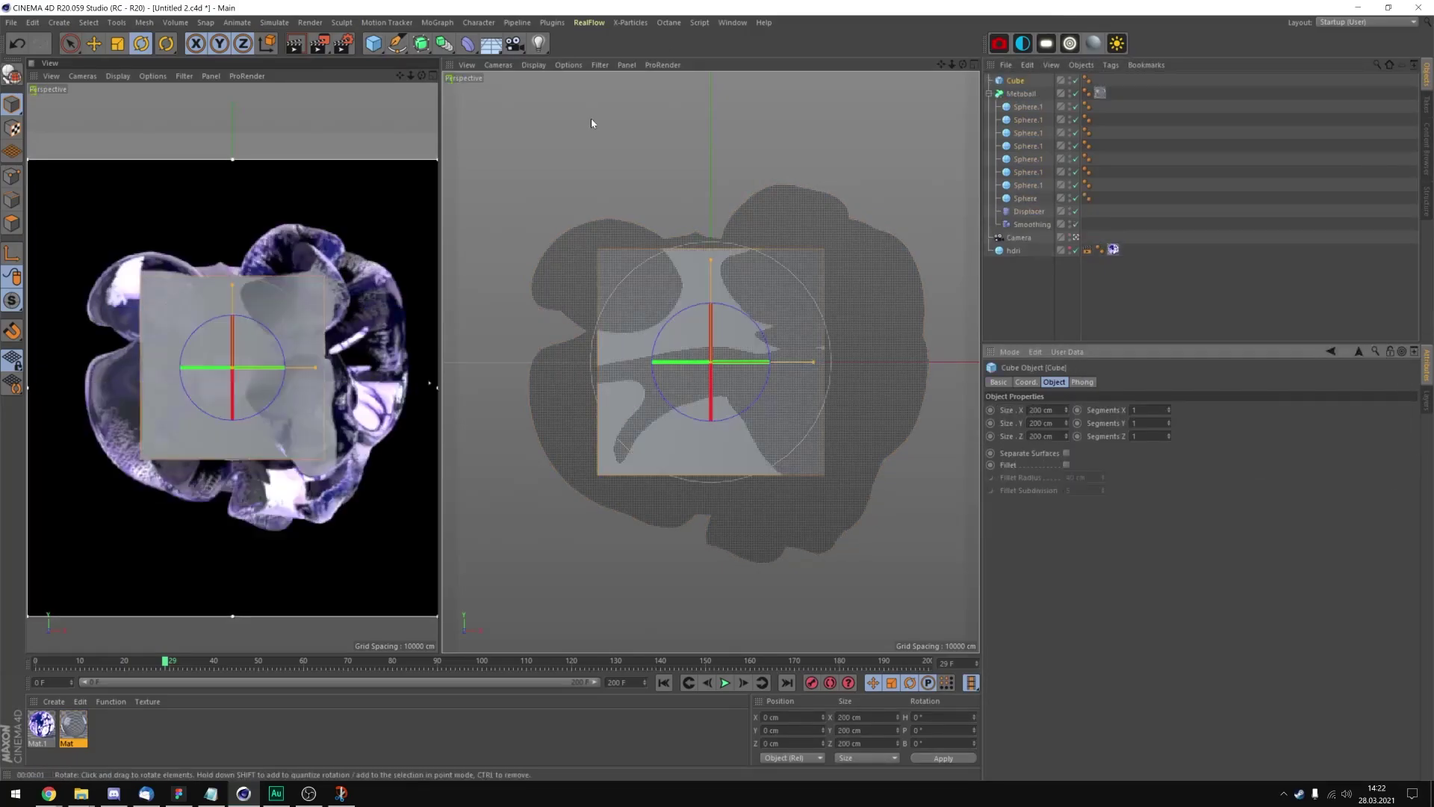
key("Delete")
key("ctrl+r")
left_click(743, 682)
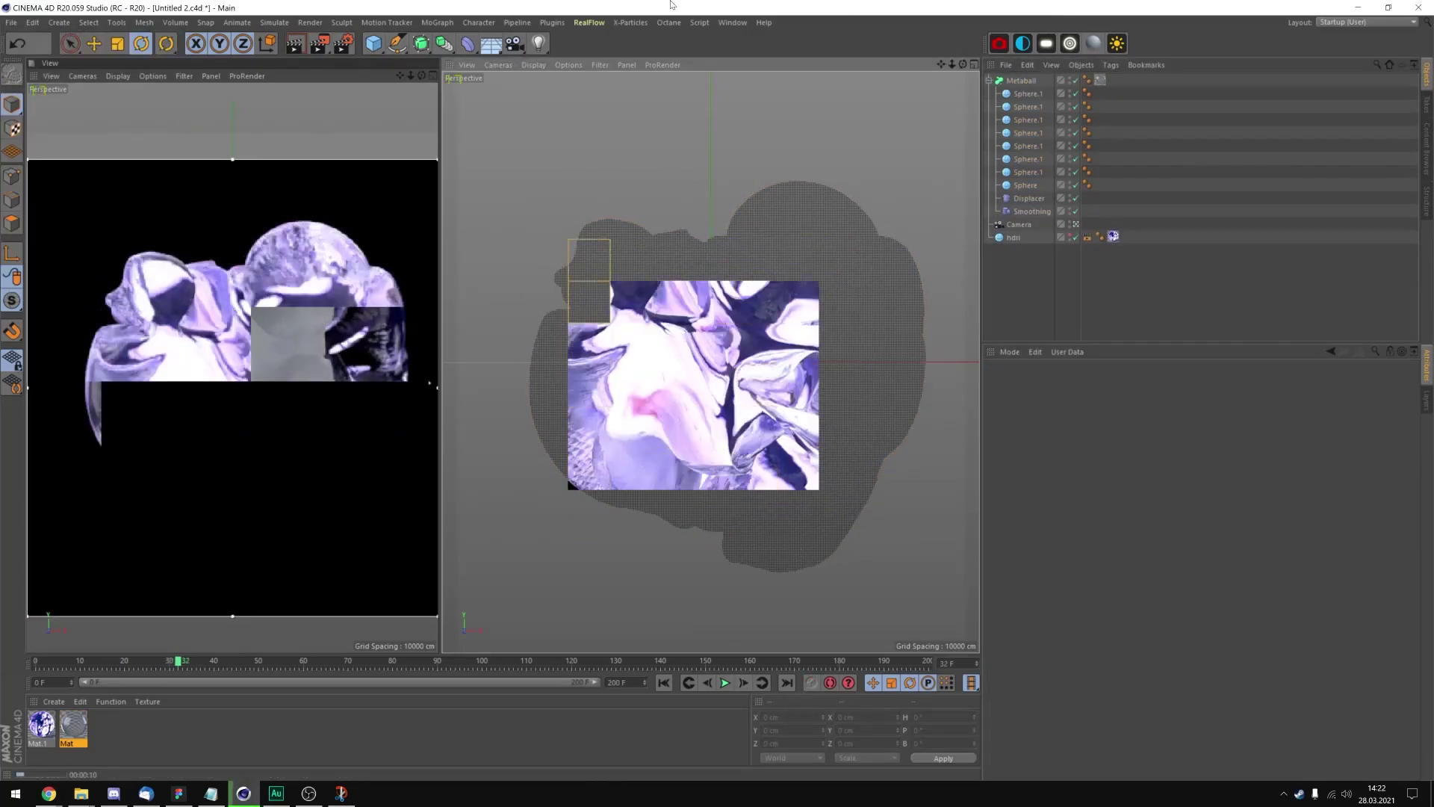
Check the Metaball's object properties and render a viewport preview of the blob at frame 32.
left_click(1021, 80)
left_click_drag(1108, 409, 1109, 396)
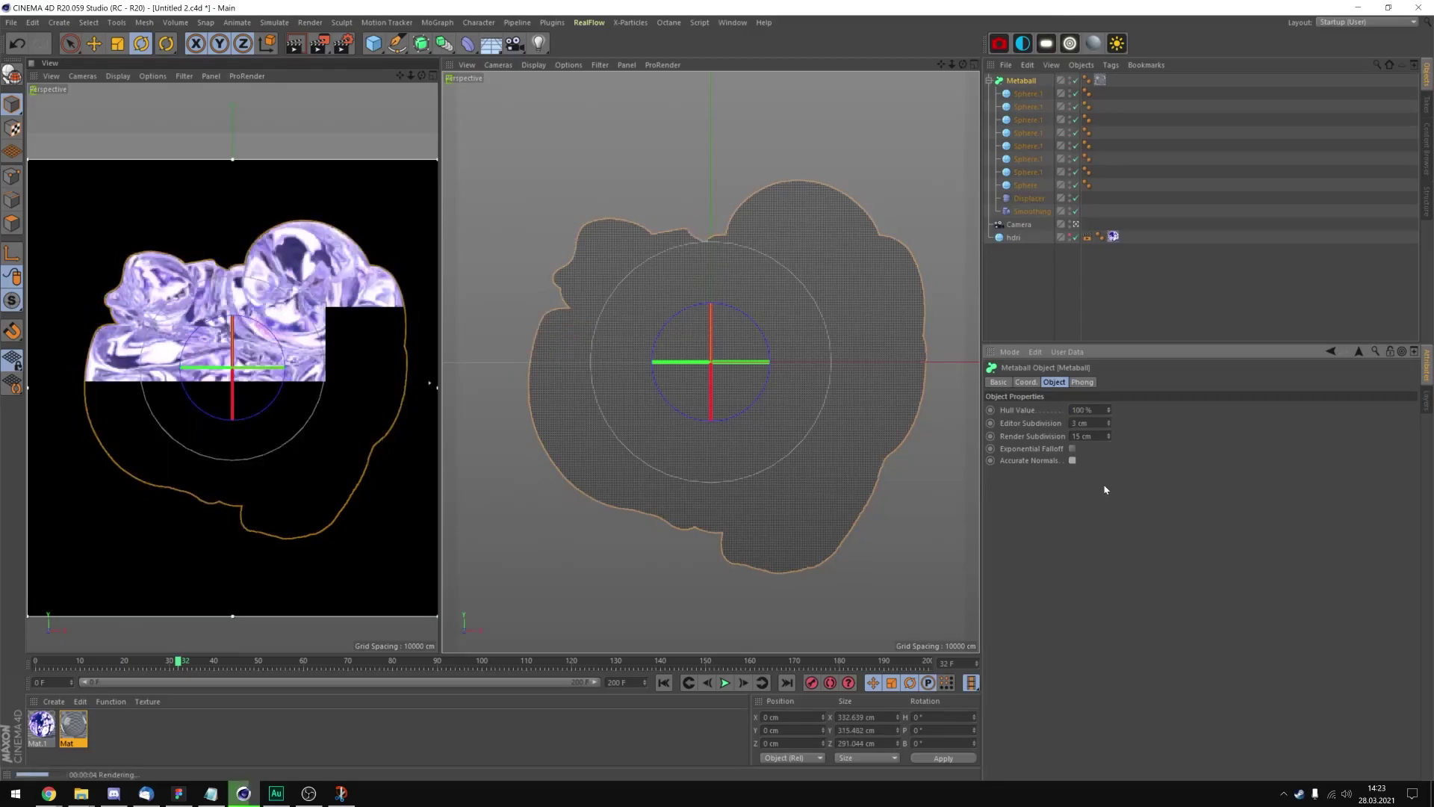
left_click(1053, 292)
left_click(298, 48)
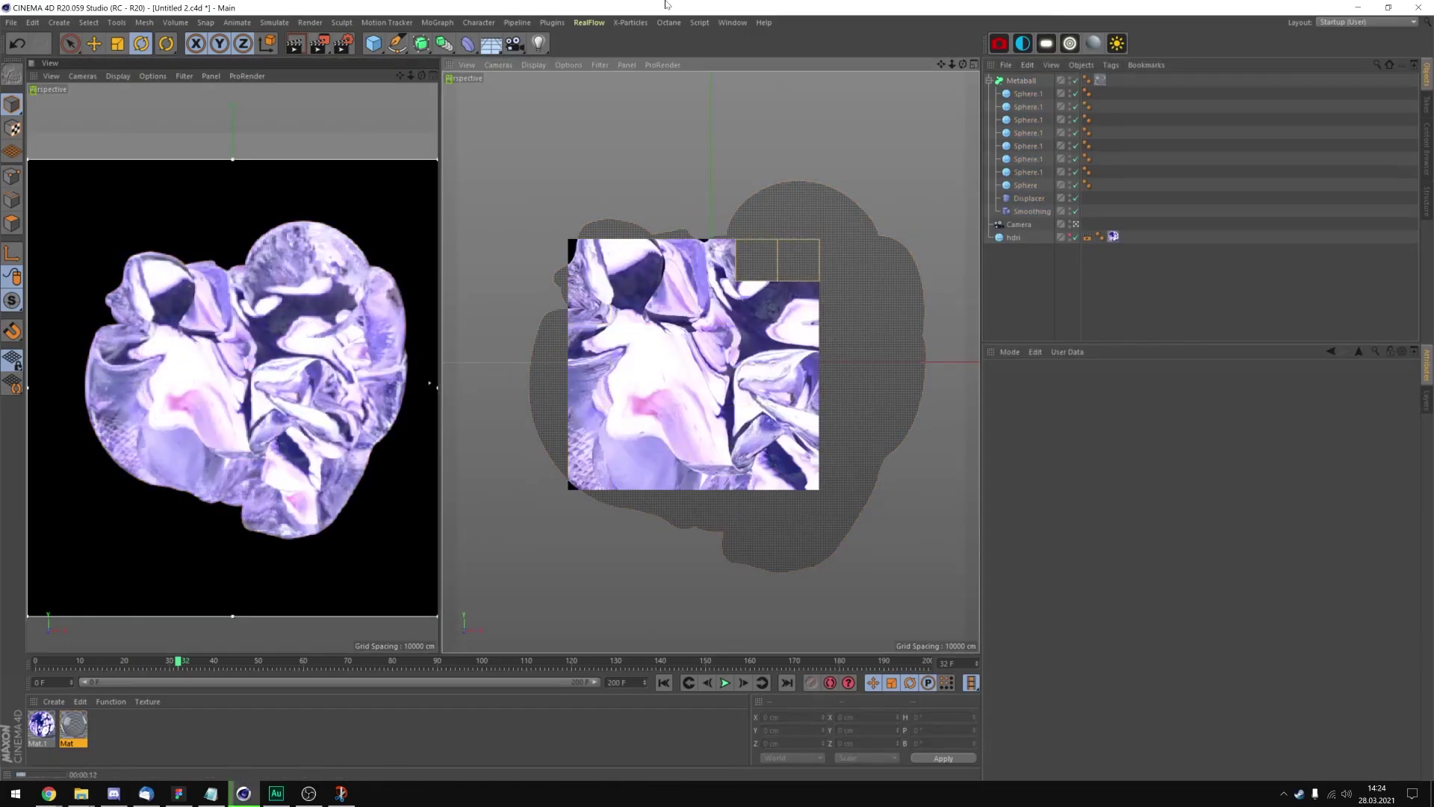
Set the Metaball's editor and render subdivision to 1 cm with Accurate Normals enabled, and render a viewport preview.
key("ctrl+z")
key("ctrl+z")
key("ctrl+z")
left_click(777, 139)
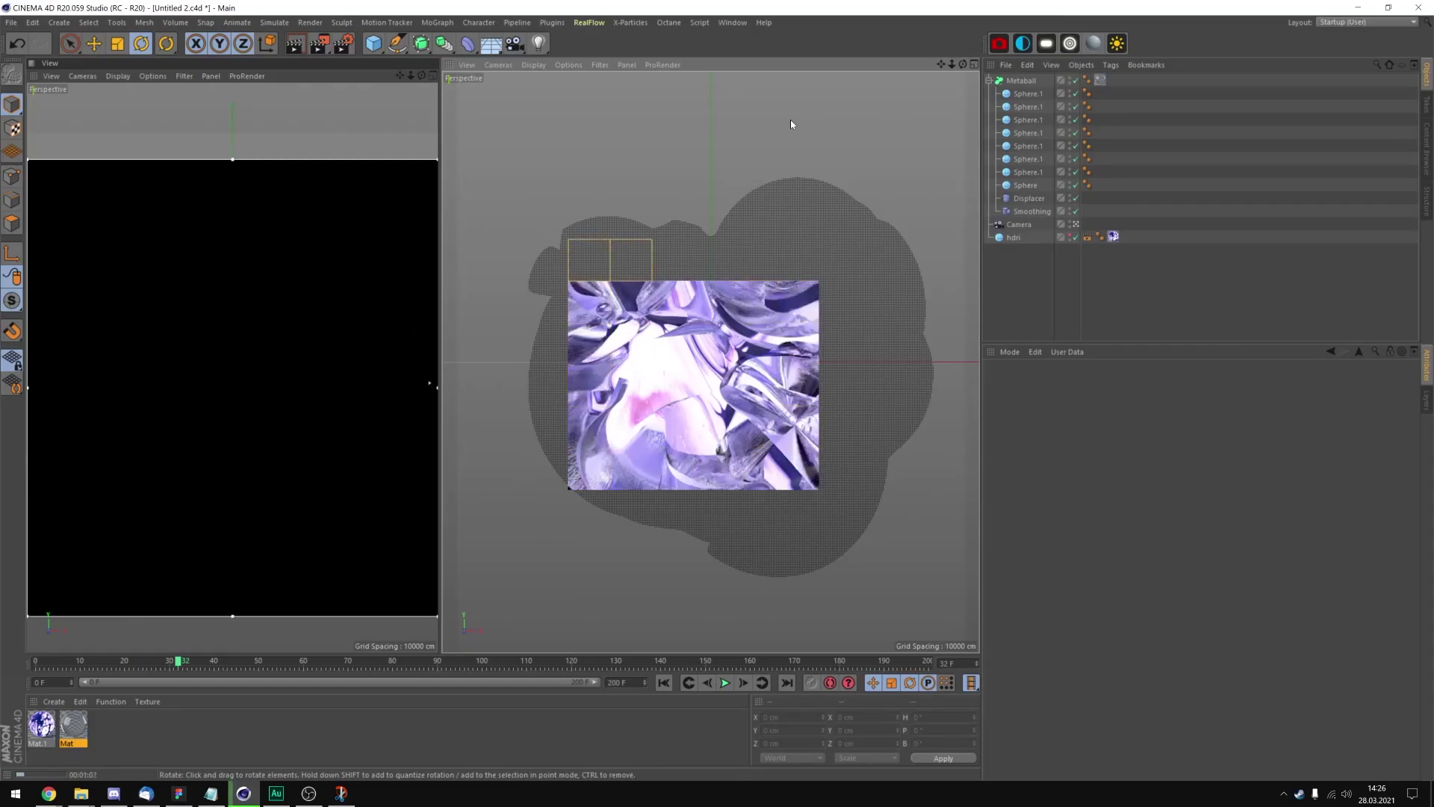
key("ctrl+z")
left_click(1073, 449)
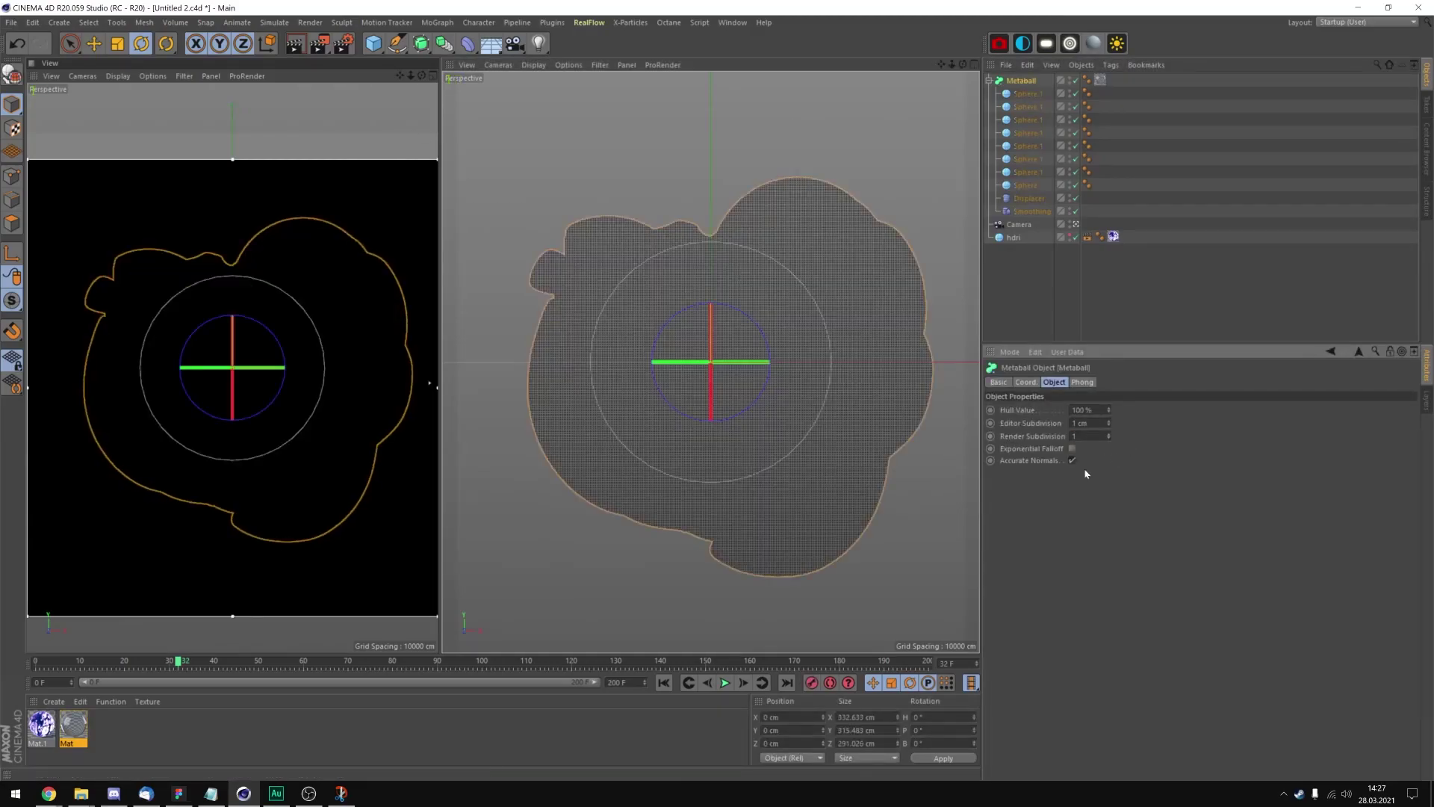
left_click(814, 127)
key("ctrl+r")
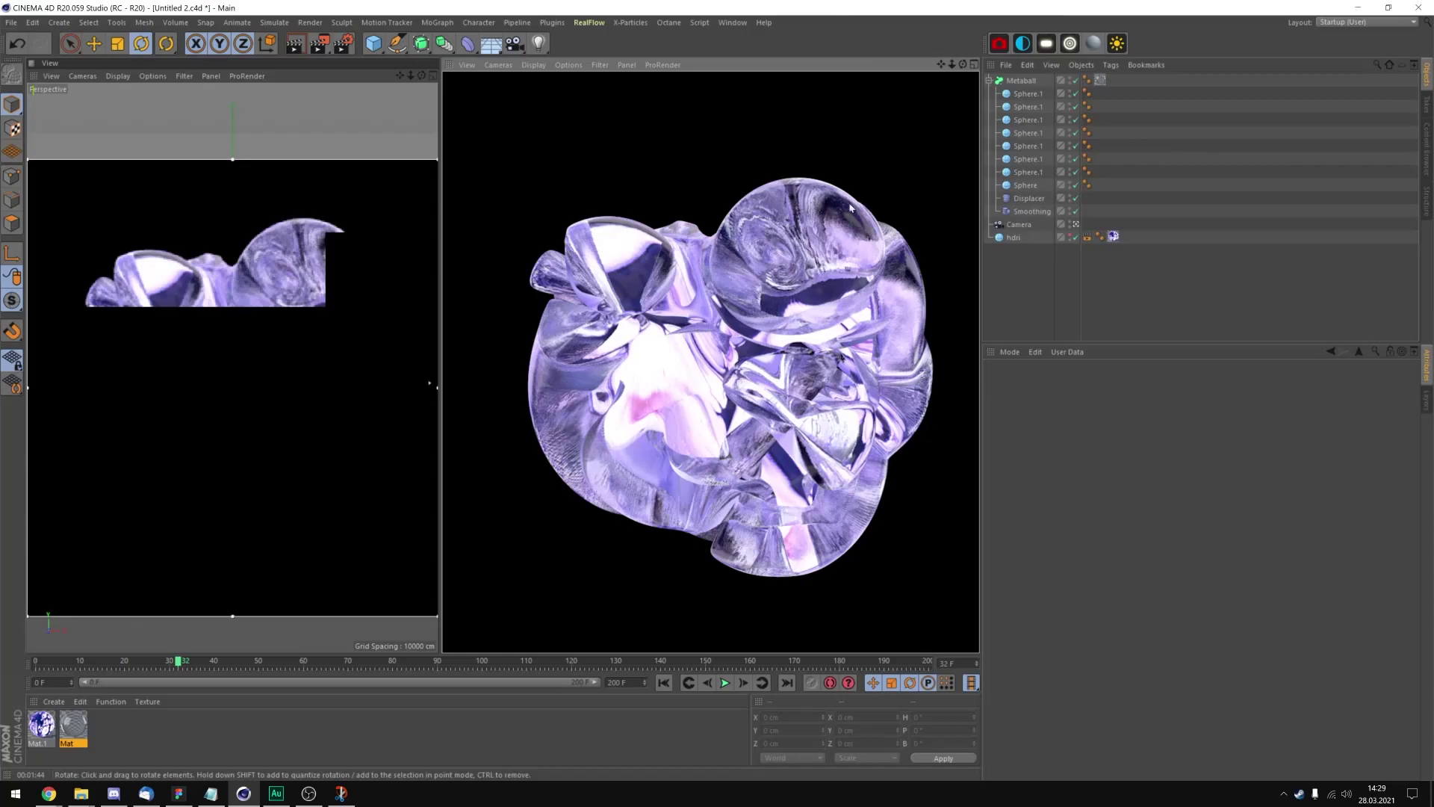
Select the camera and show its object properties.
left_click(1020, 80)
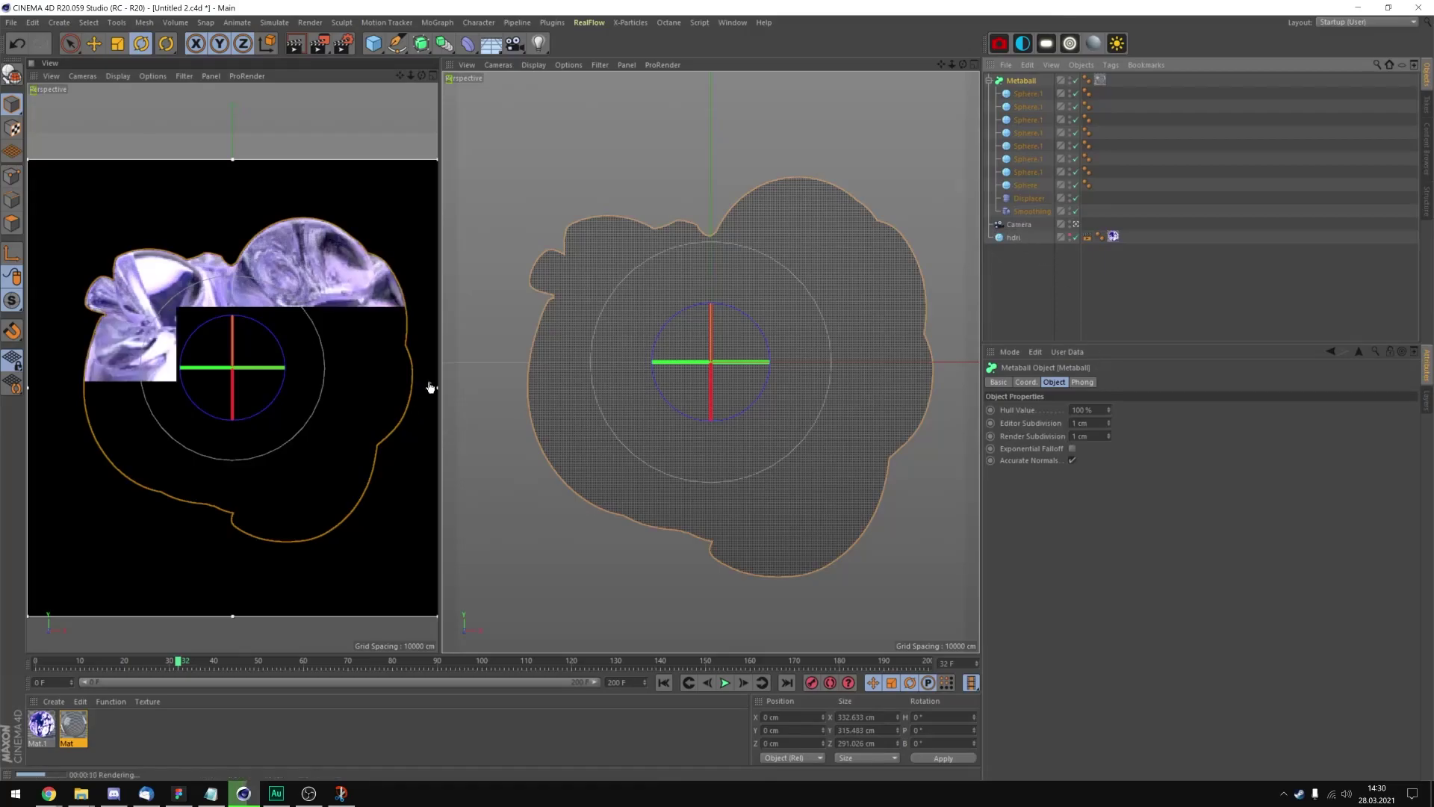
left_click(1019, 224)
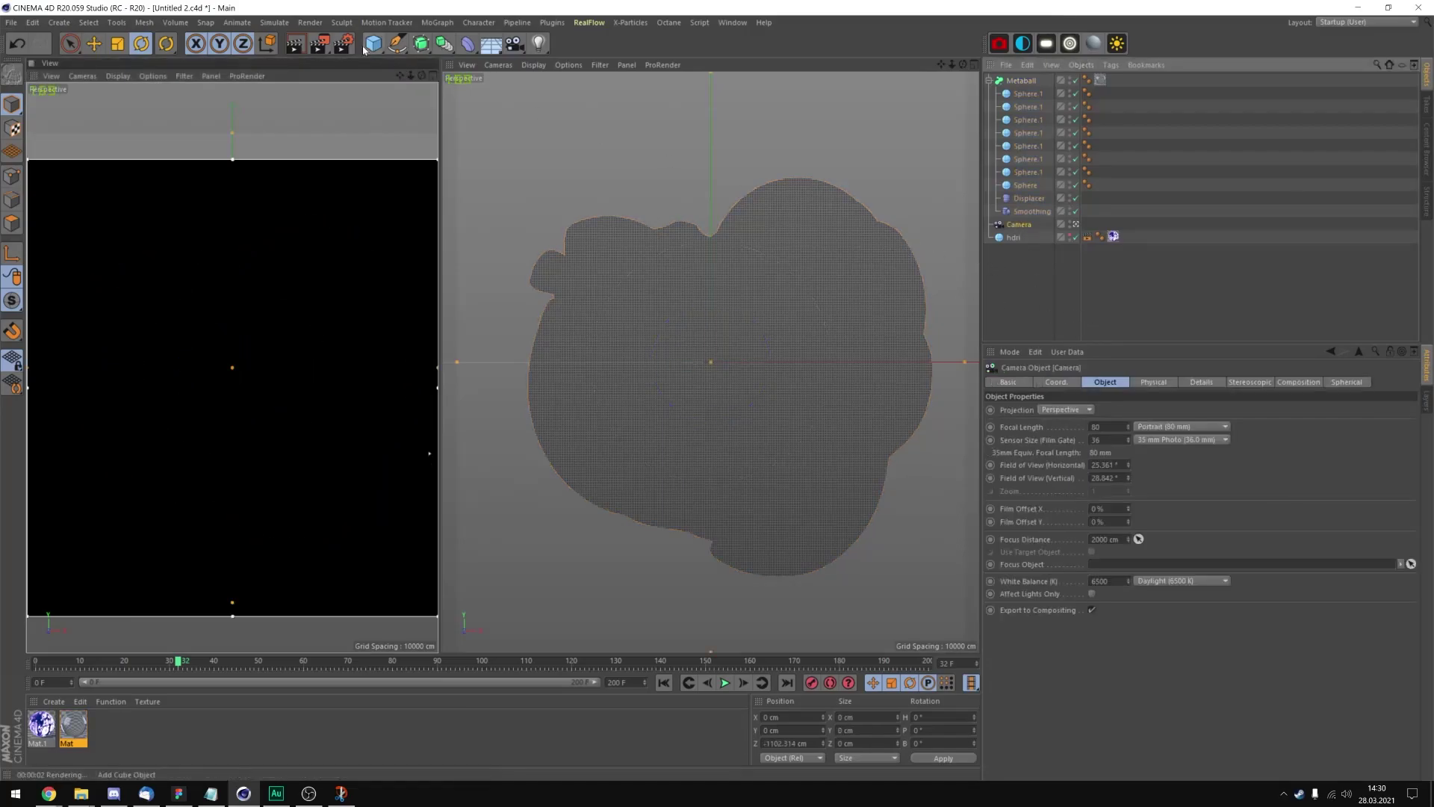
left_click(324, 44)
left_click(1171, 32)
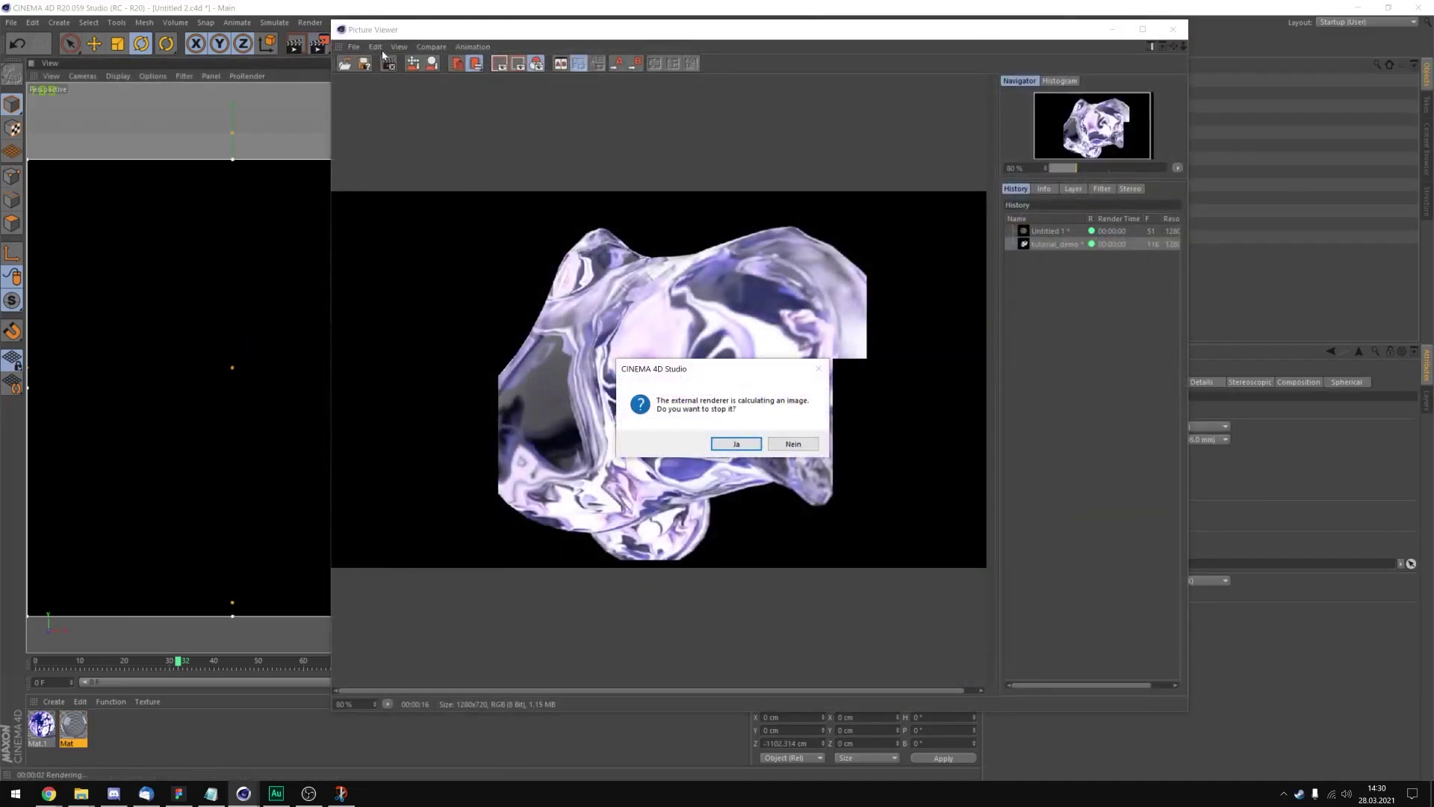
left_click(719, 428)
Enable Depth Of Field for the Physical renderer in the render settings and refresh the preview.
left_click(345, 42)
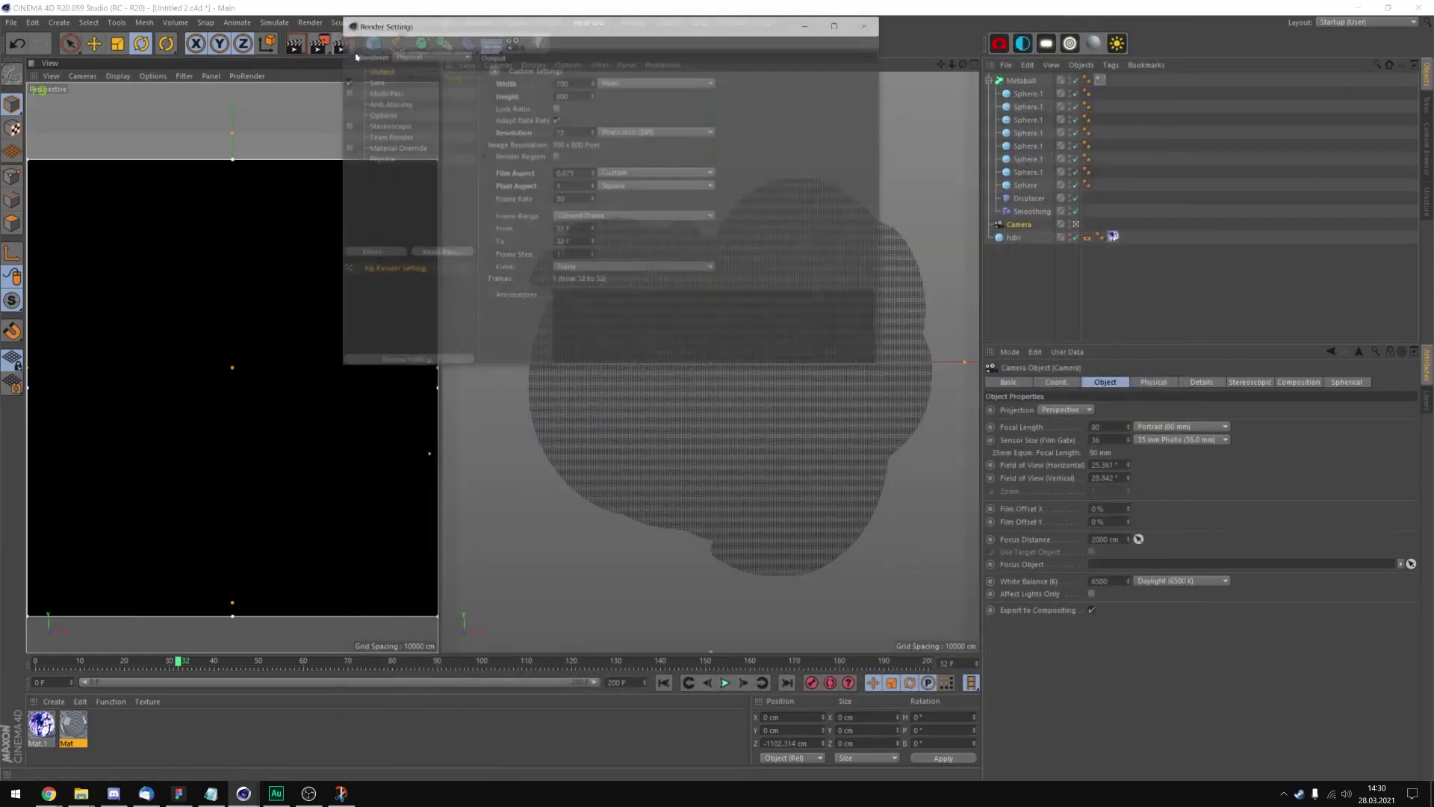
left_click(385, 161)
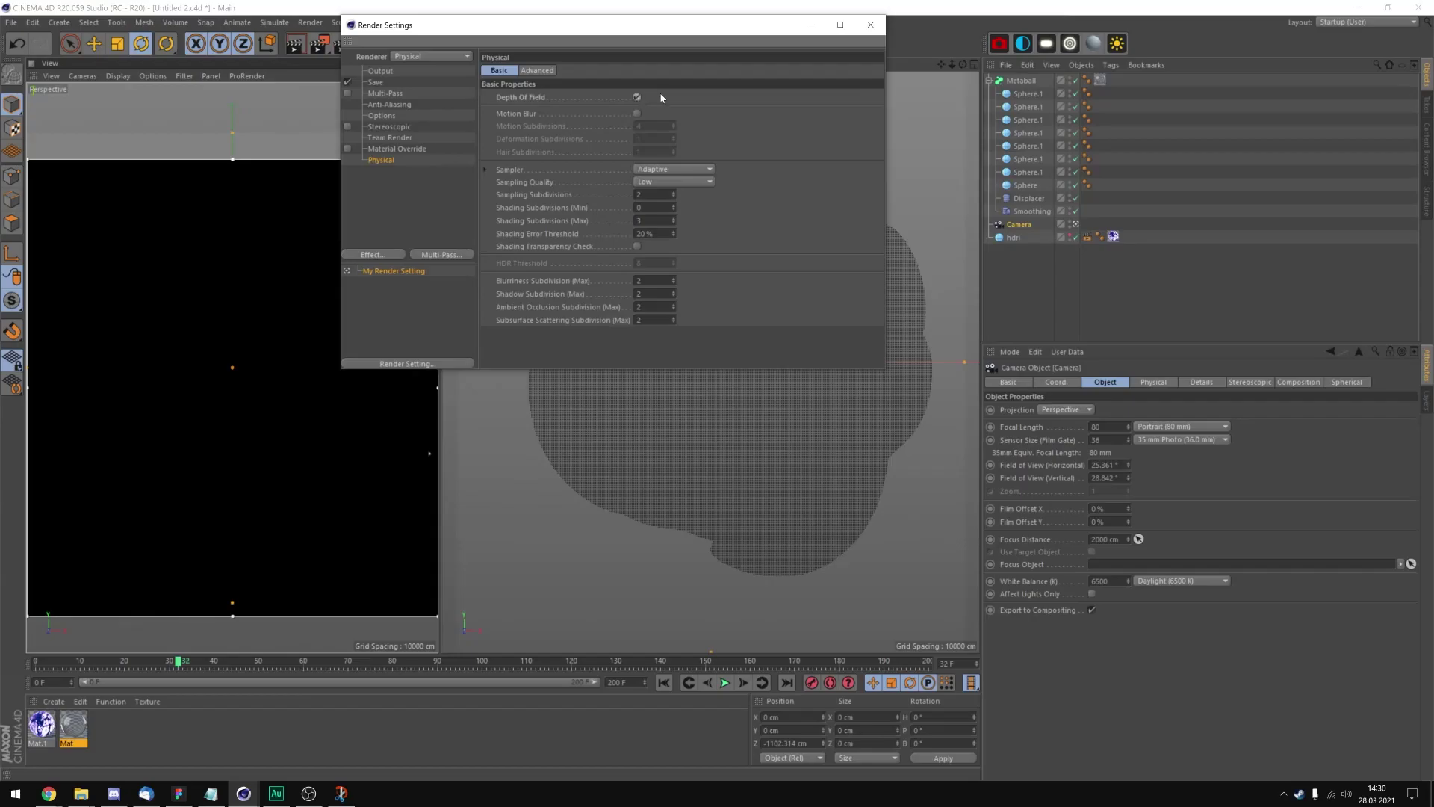
left_click(870, 25)
key("ctrl+r")
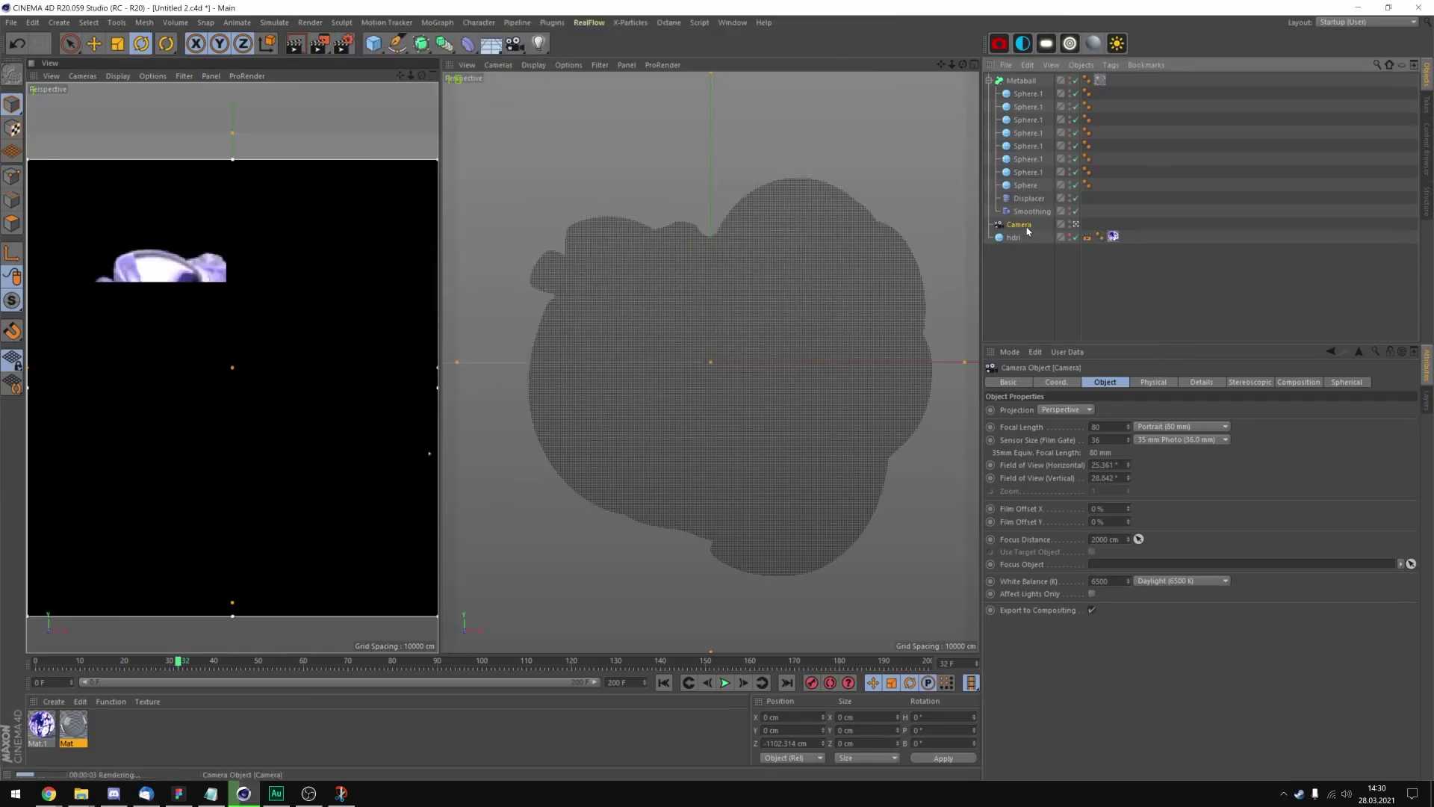
Set the camera's F-Stop to f/1.0 and pick the Metaball in the viewport for the camera's focus.
left_click(1143, 382)
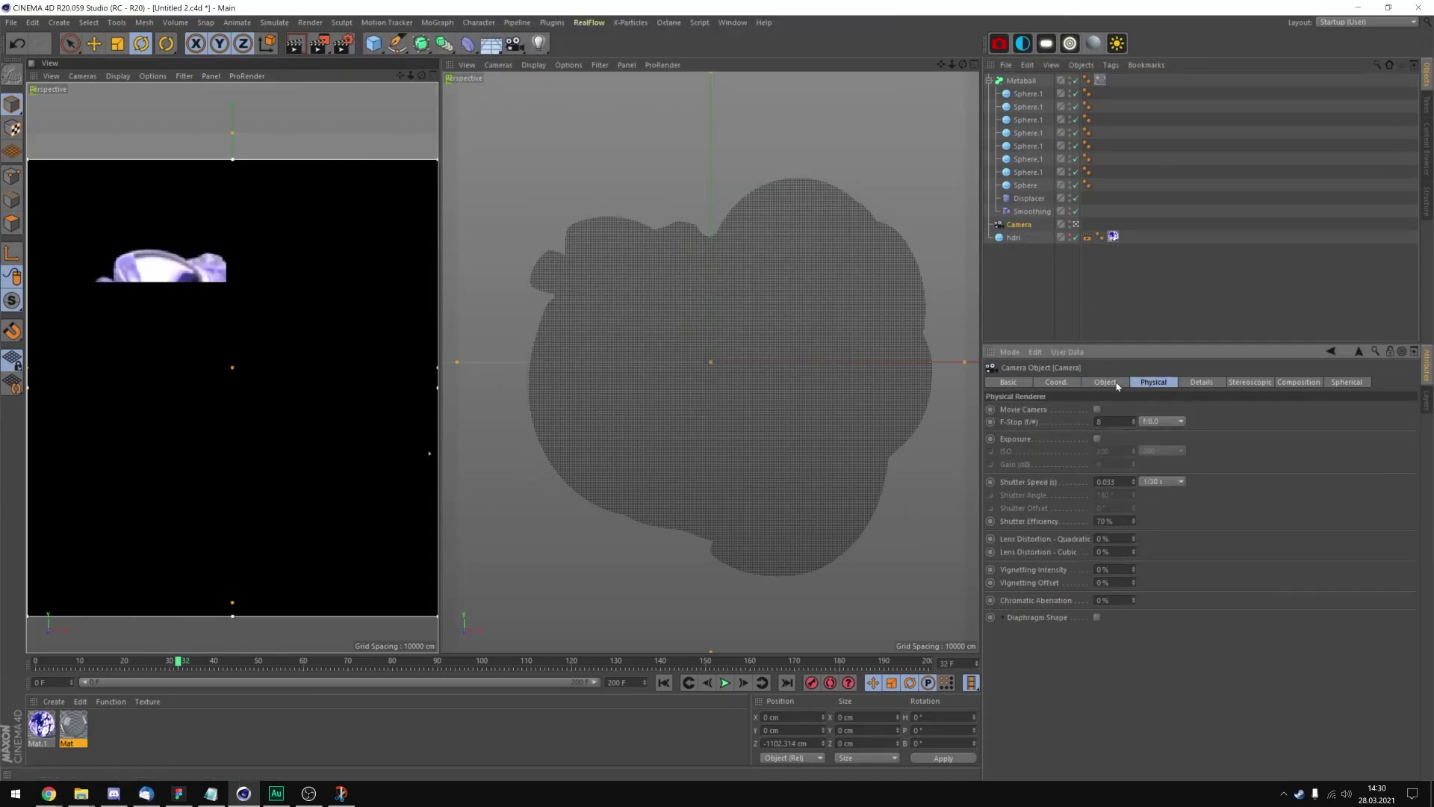
left_click(1046, 422)
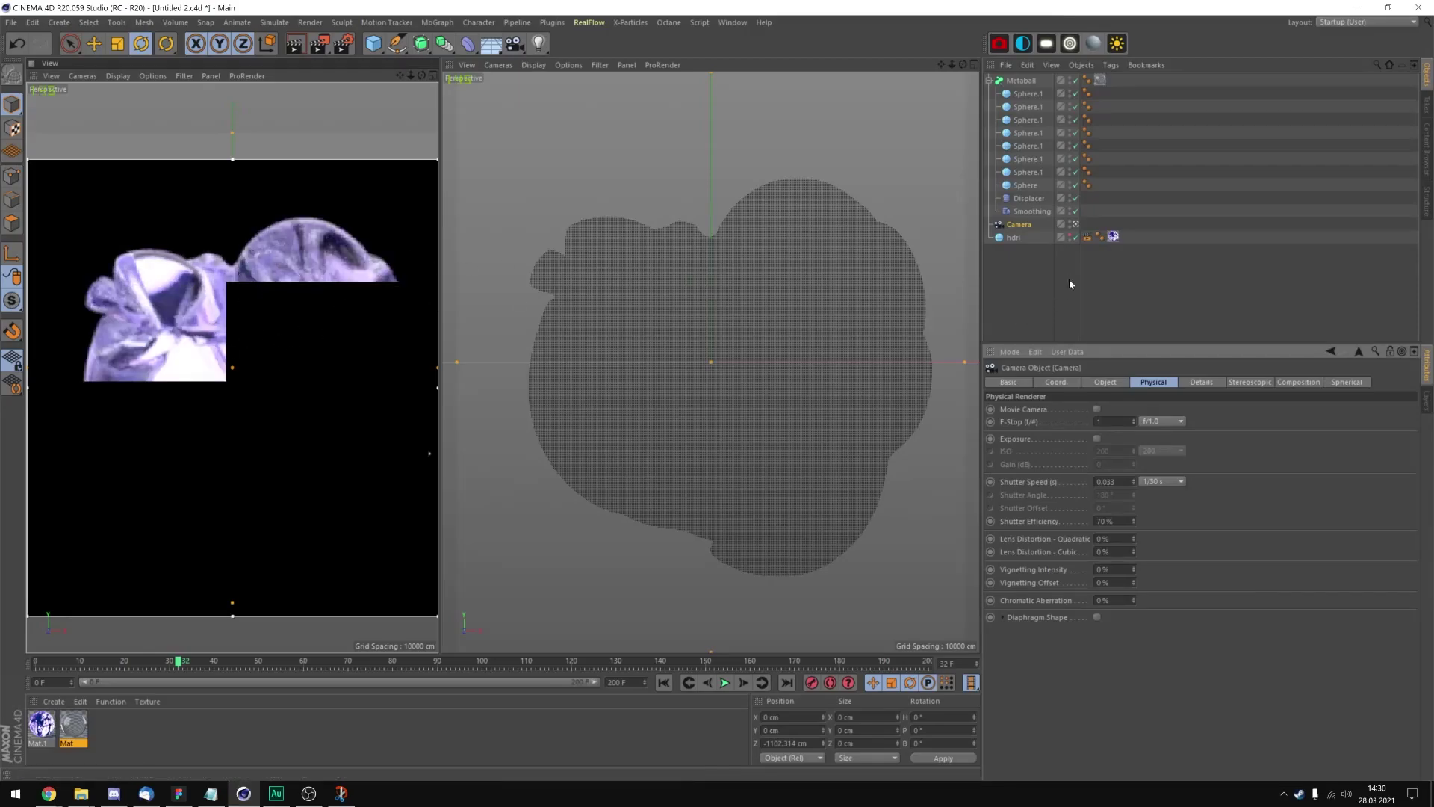
left_click(1106, 383)
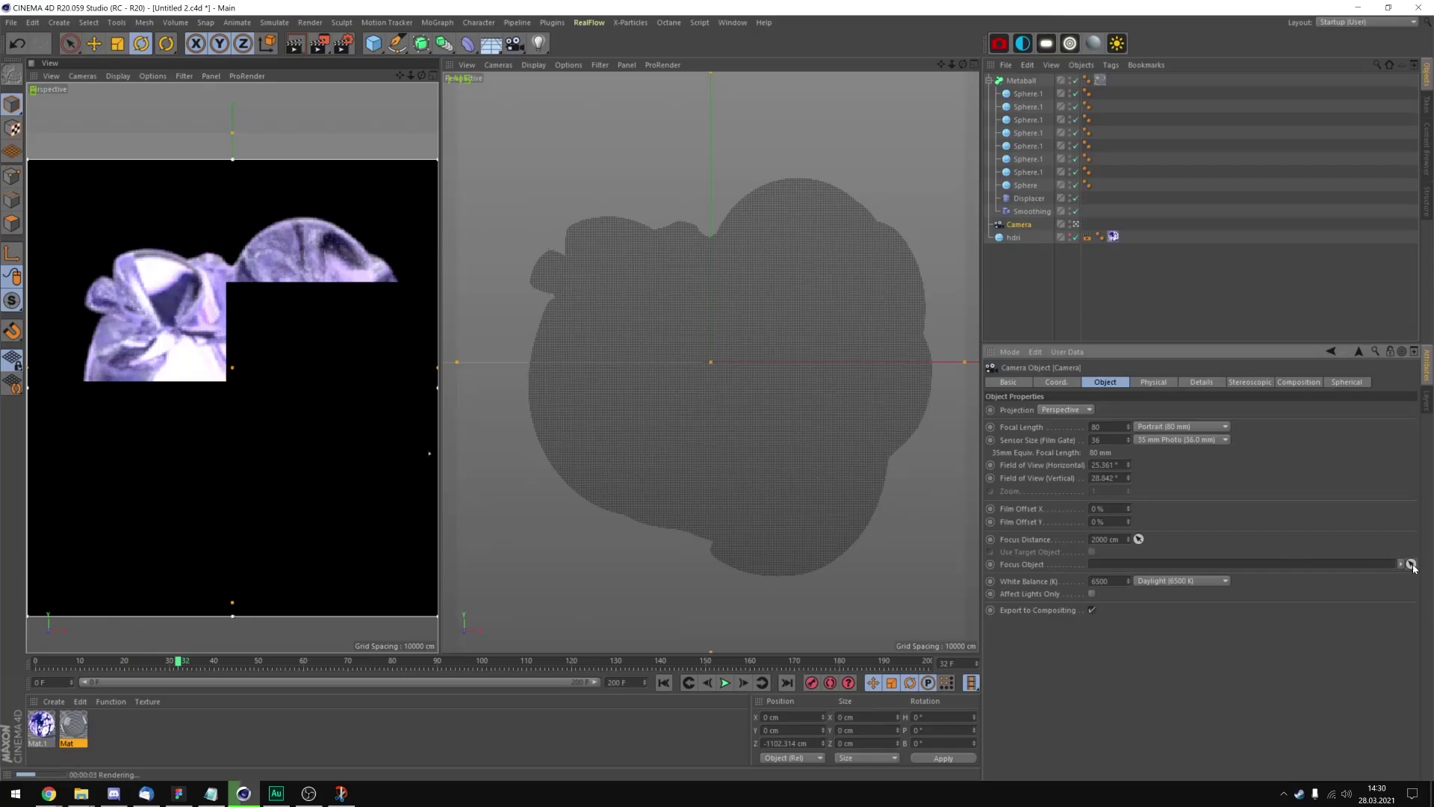
left_click(1411, 564)
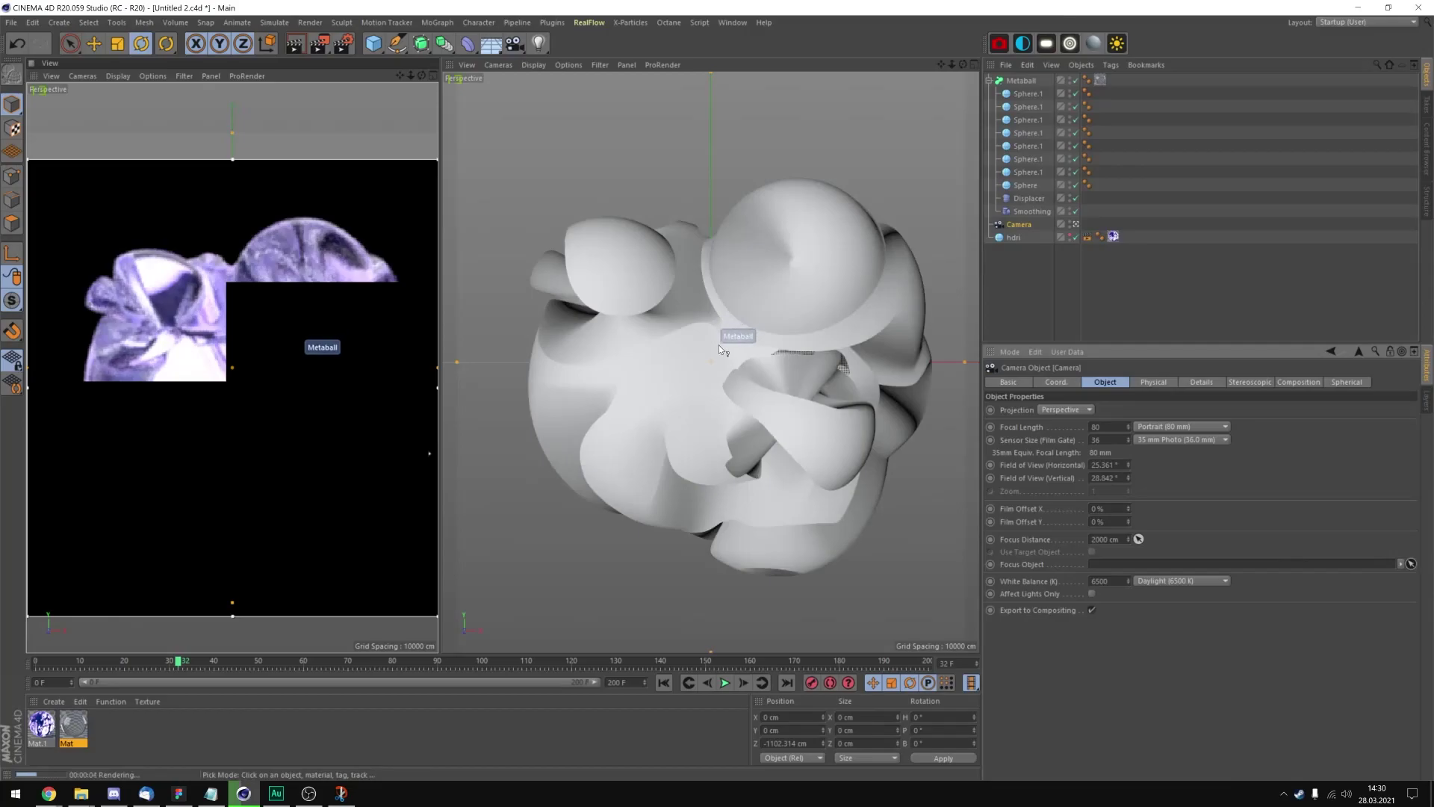
left_click(719, 345)
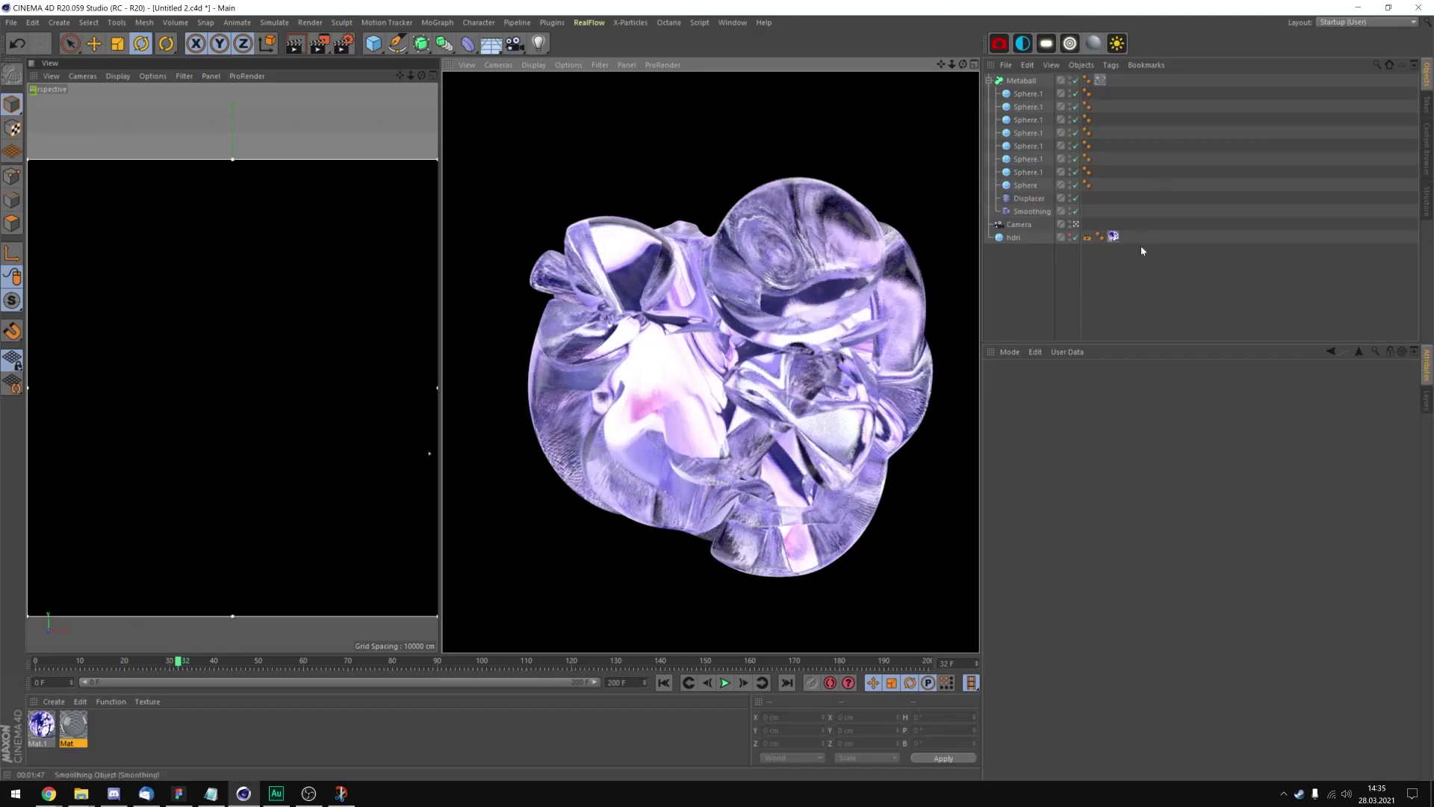
left_click(1019, 225)
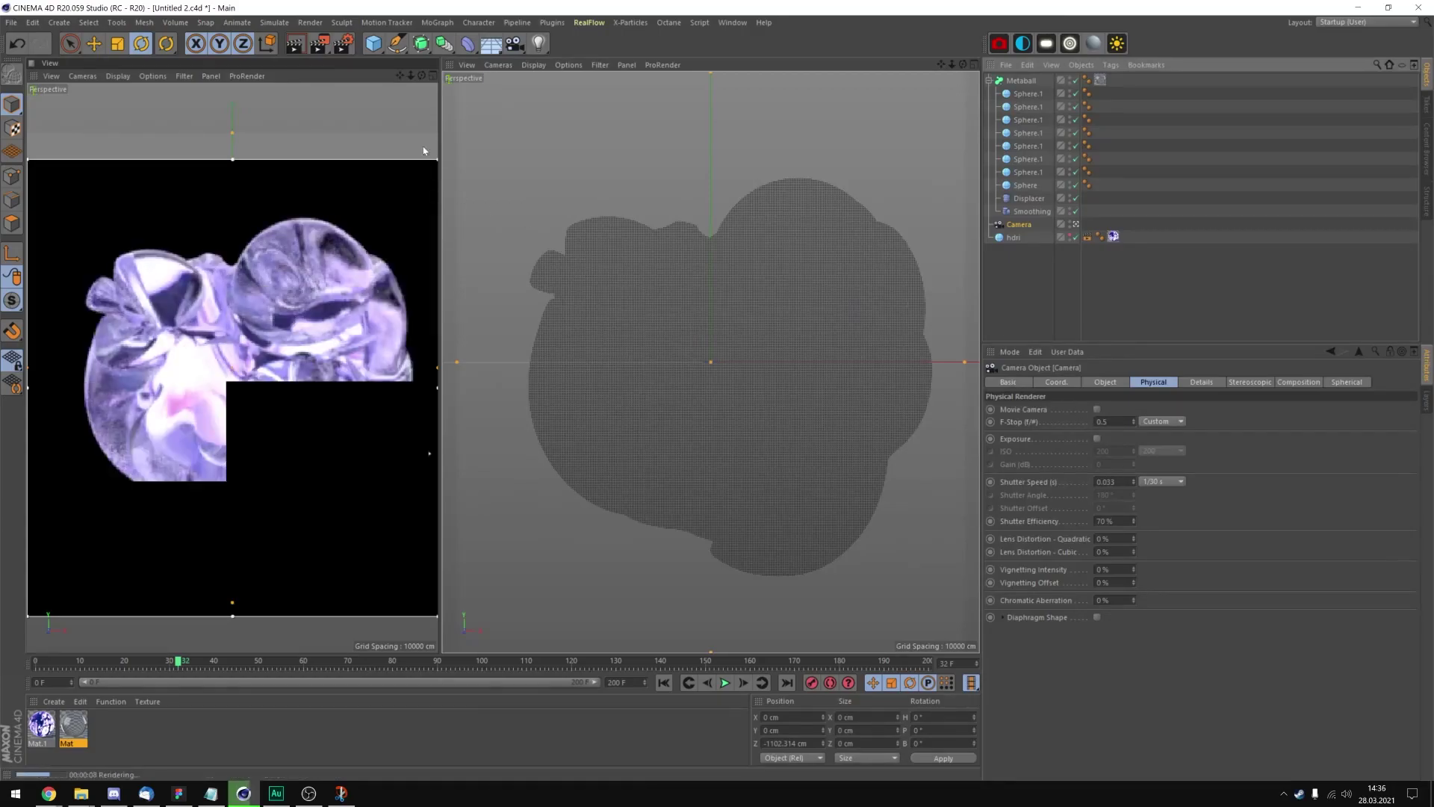
Set the render output's save format to PNG and enable the alpha channel in the render settings.
key("ctrl+b")
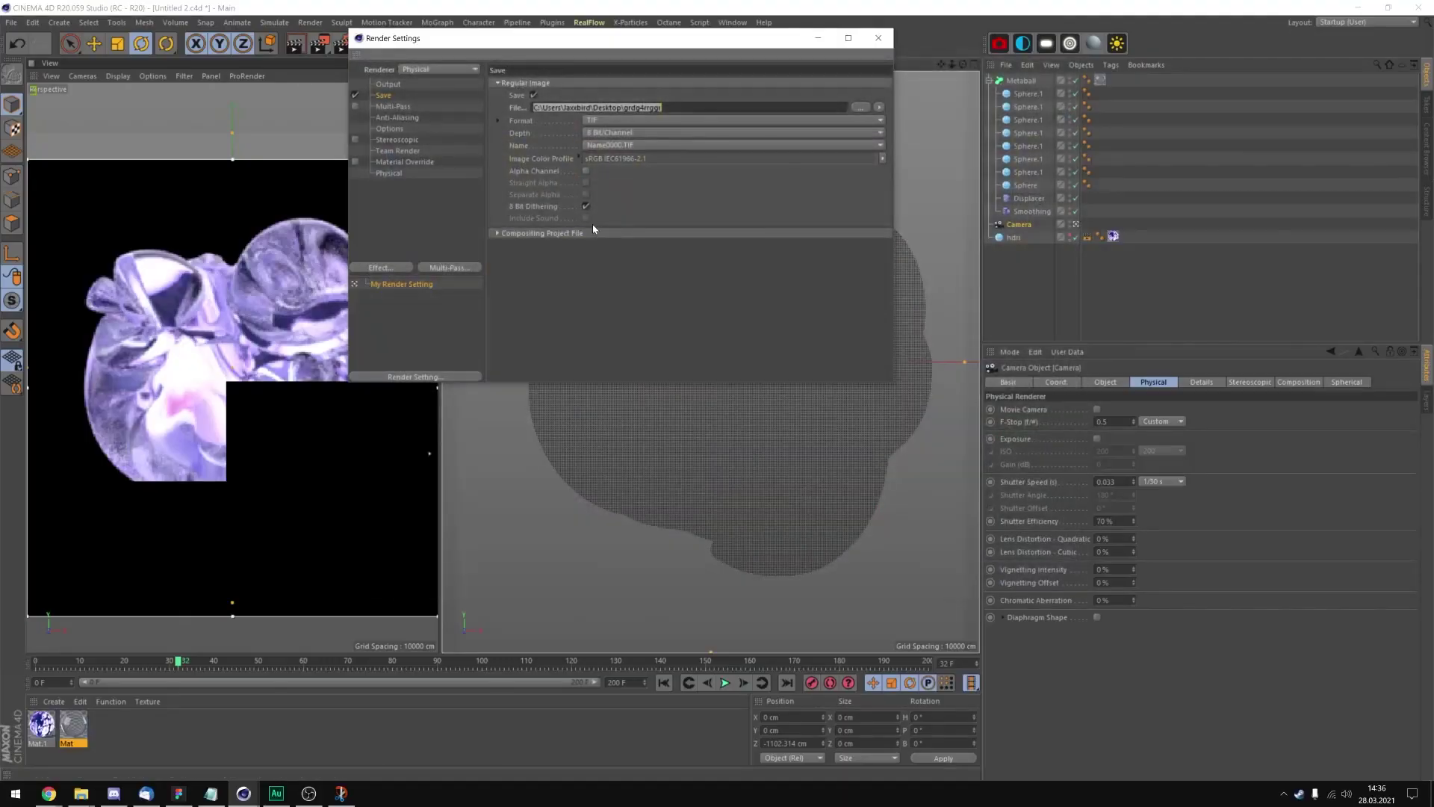
left_click(603, 121)
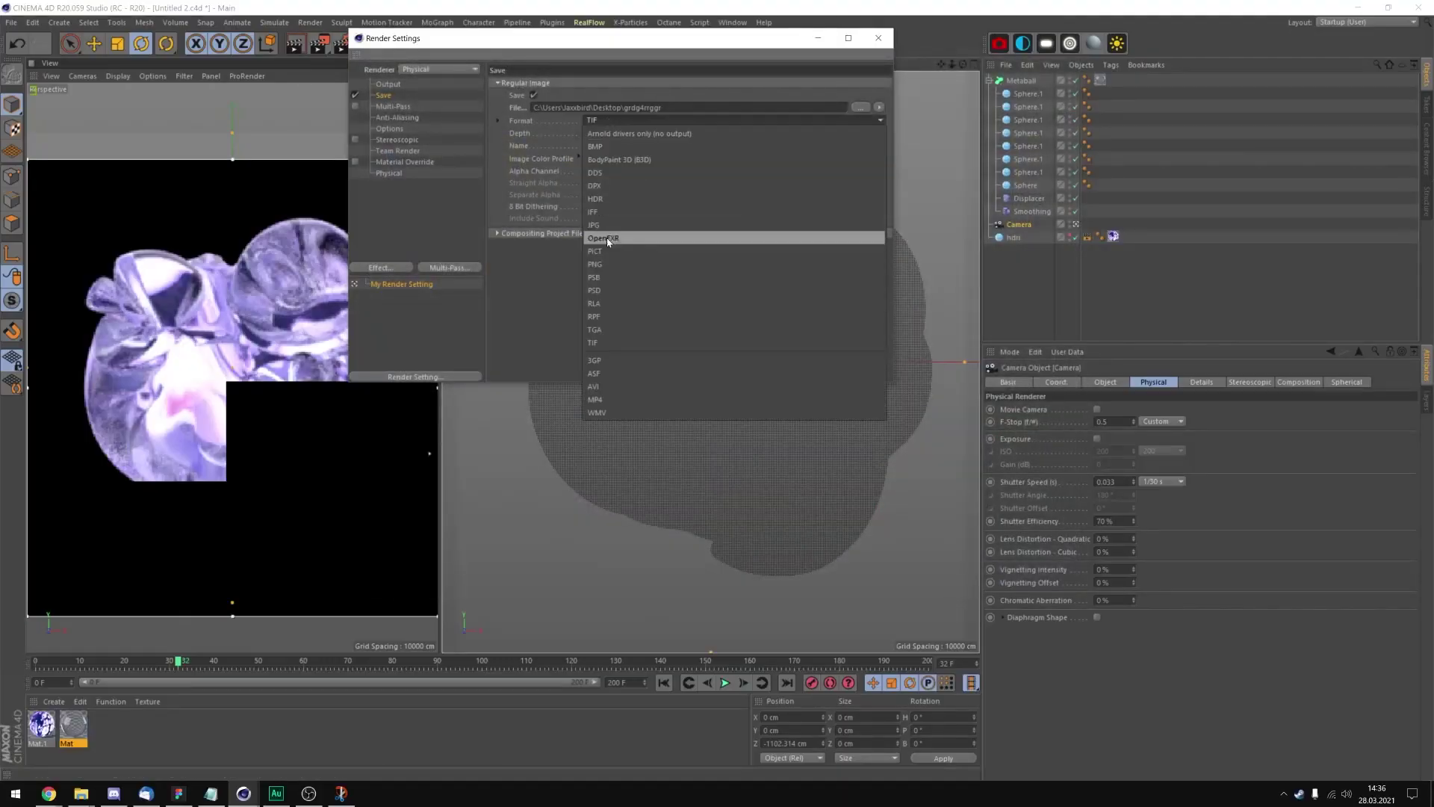
left_click(611, 264)
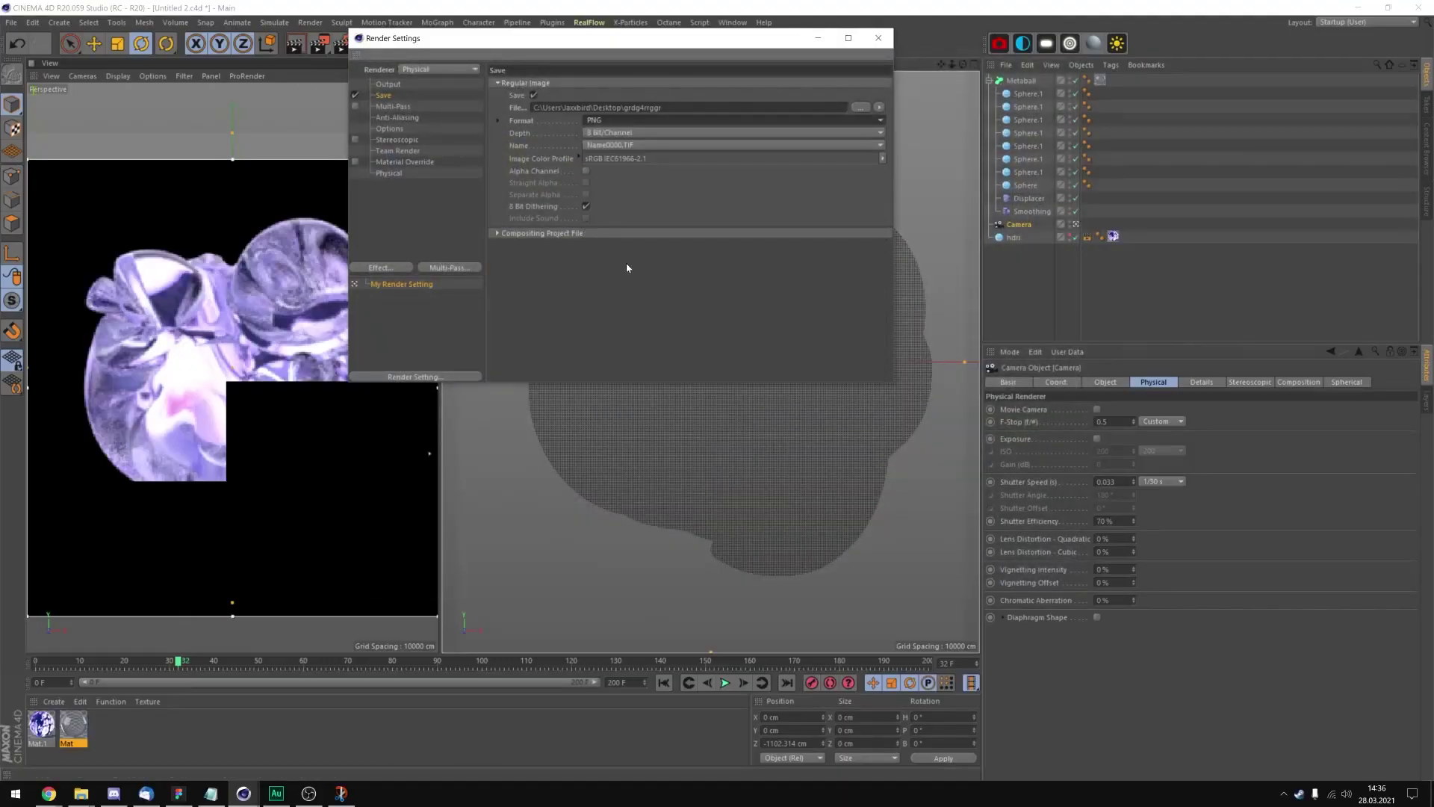
left_click(585, 172)
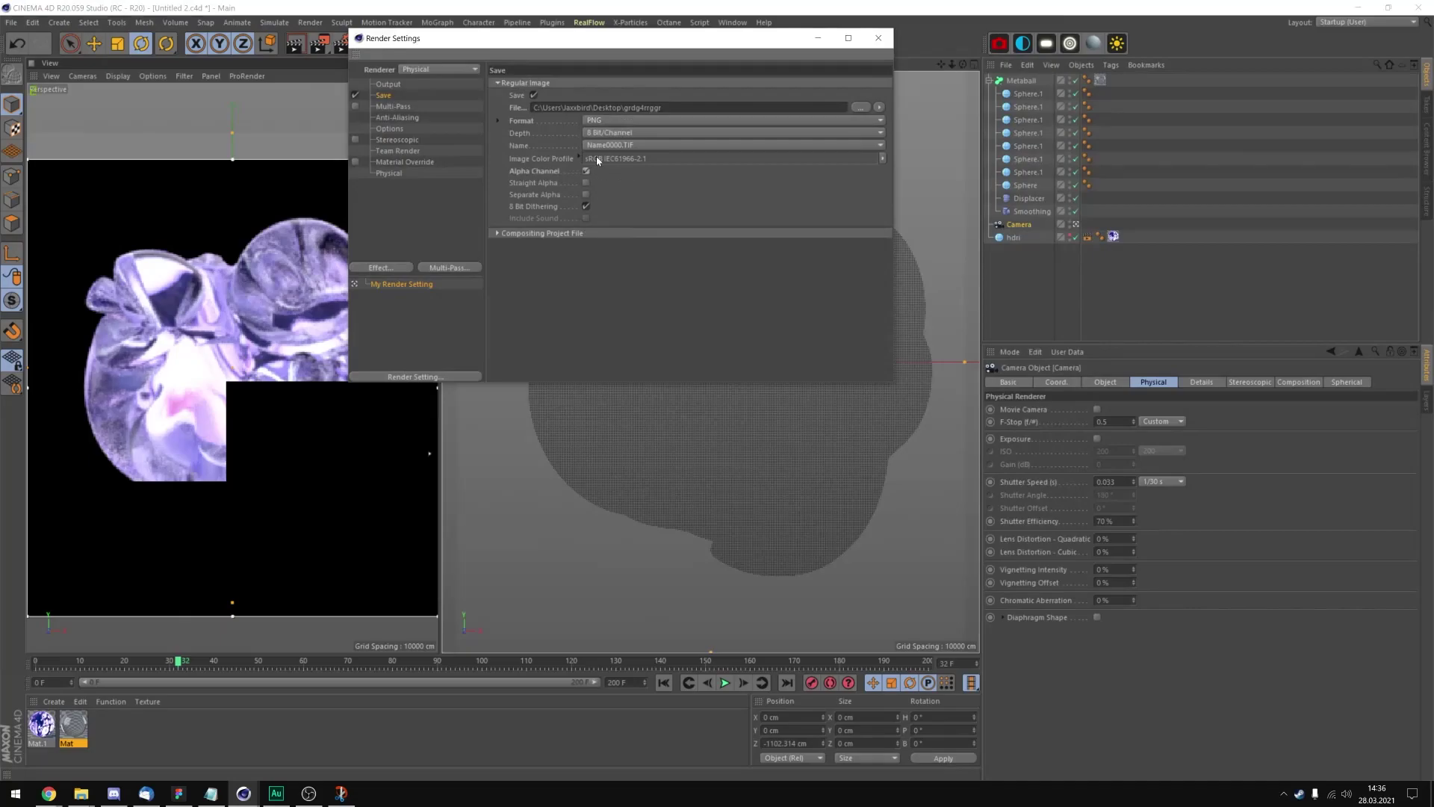
key("shift+r")
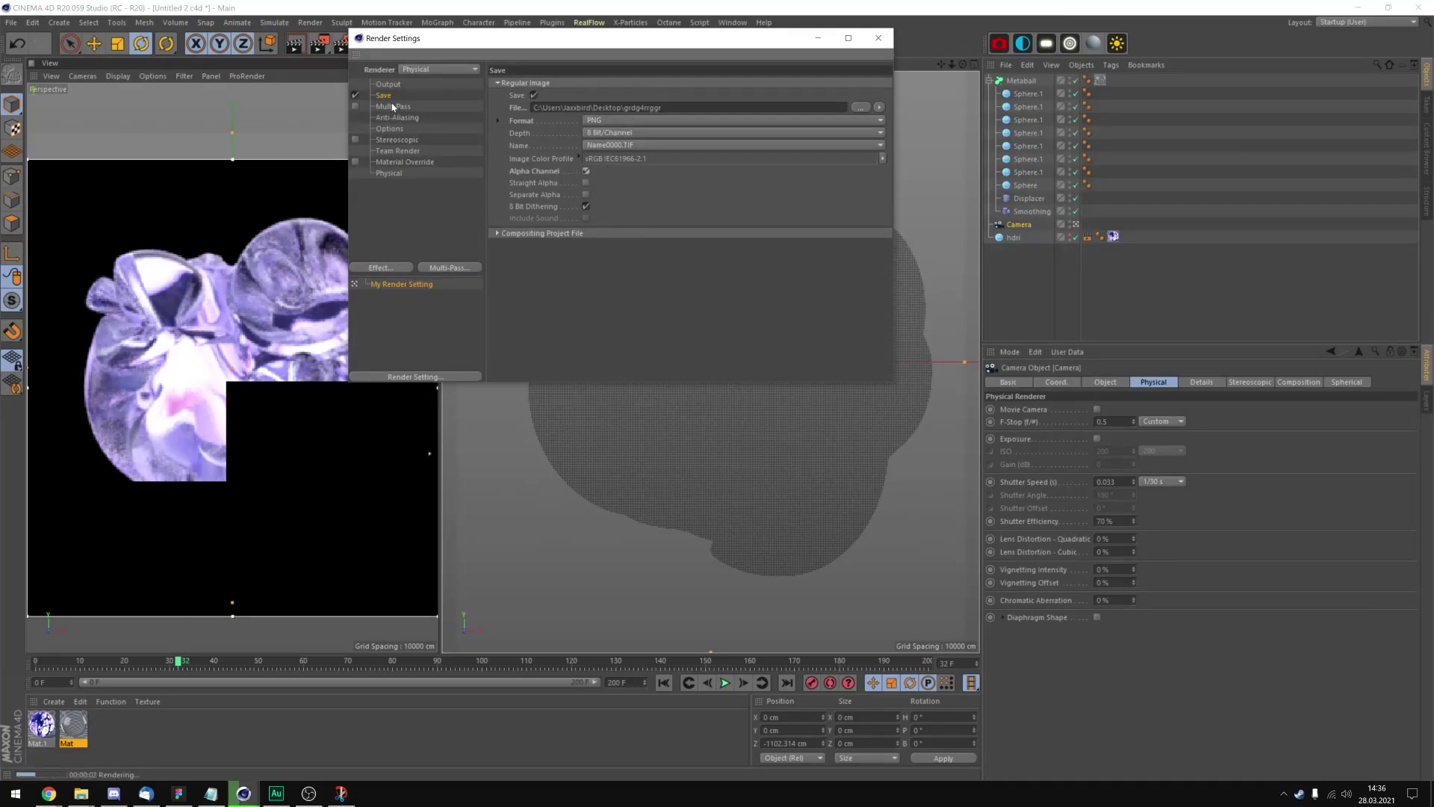
left_click(393, 107)
left_click(405, 118)
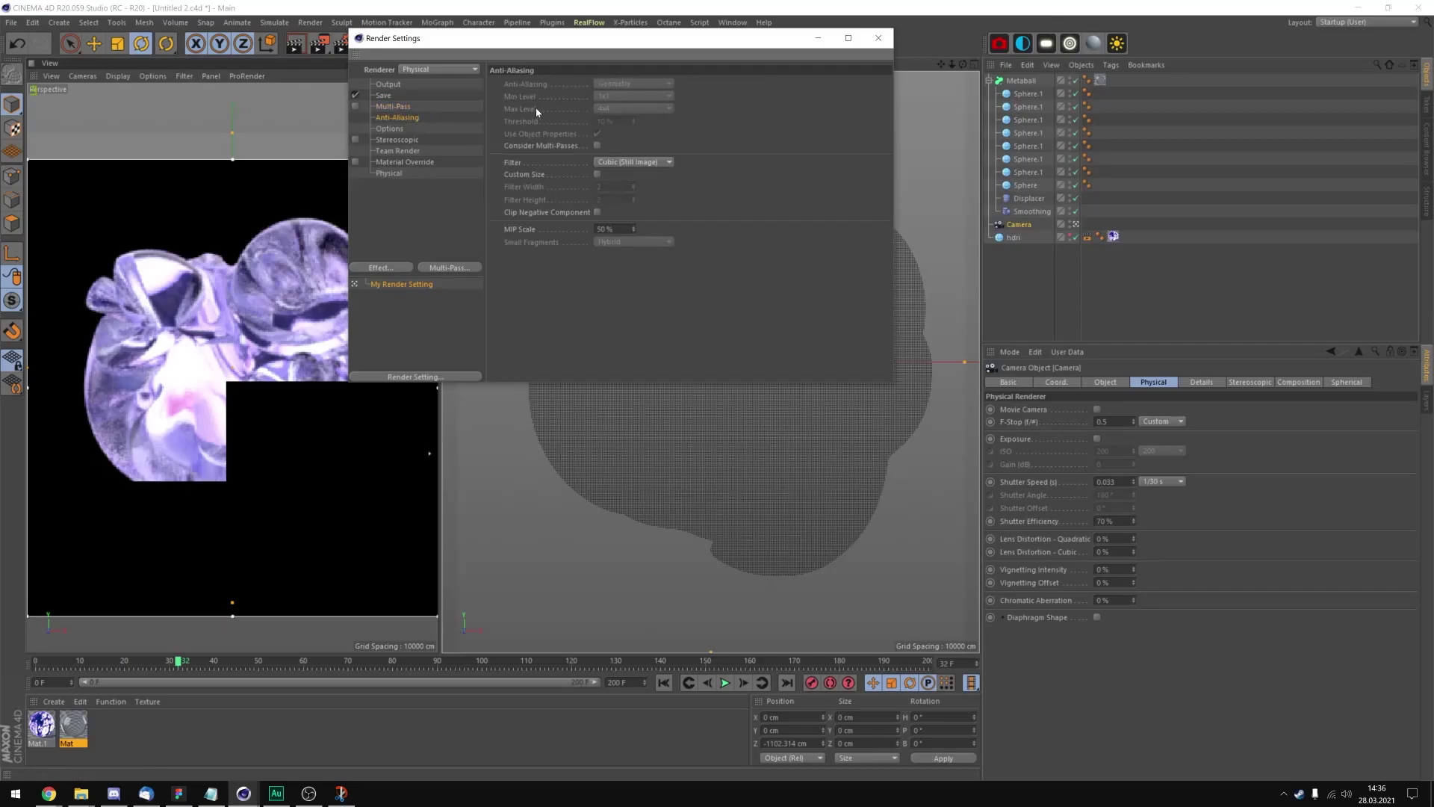
left_click(387, 130)
left_click(395, 140)
left_click(398, 151)
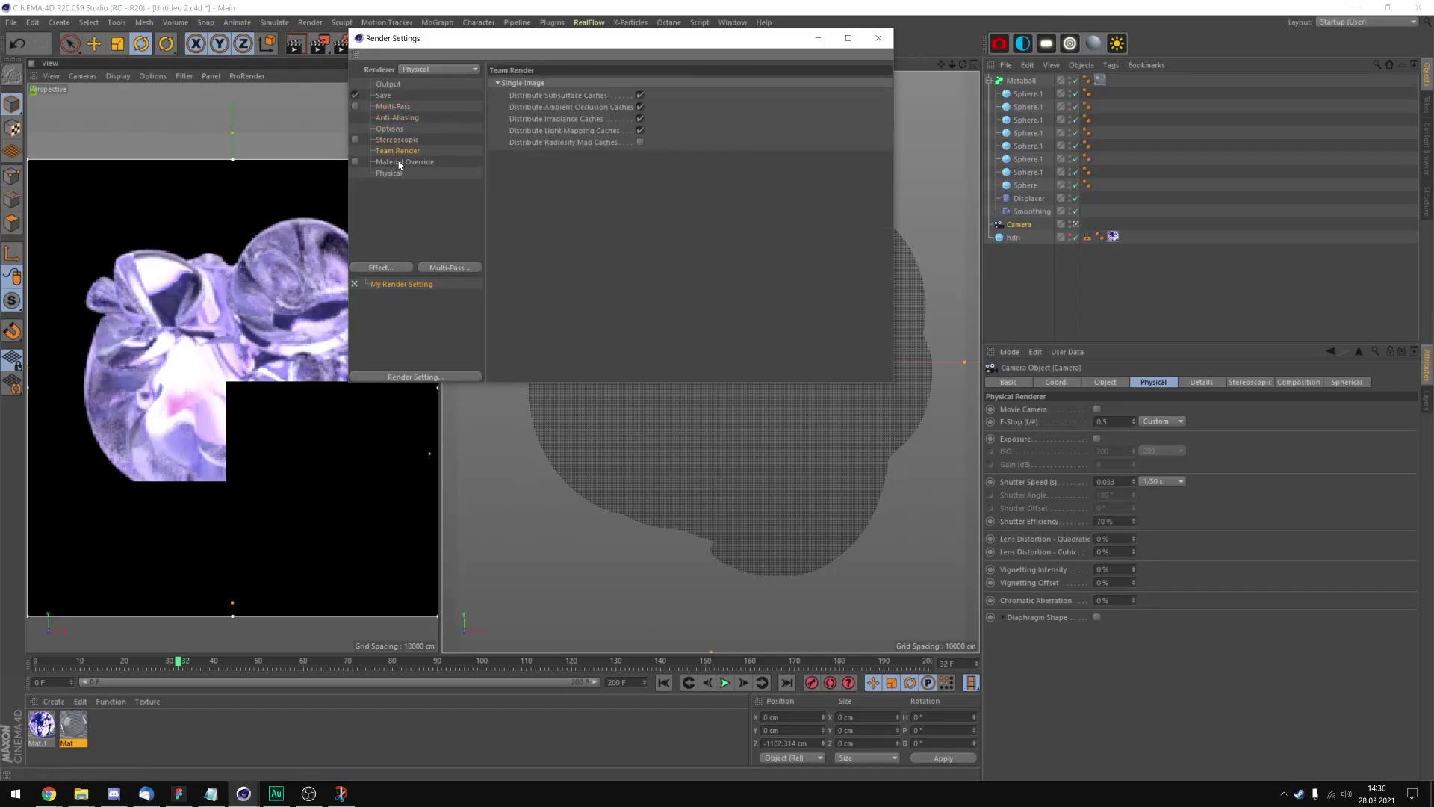
left_click(402, 162)
Set the render output size to 4000 by 5000 pixels and close the render settings.
left_click(386, 86)
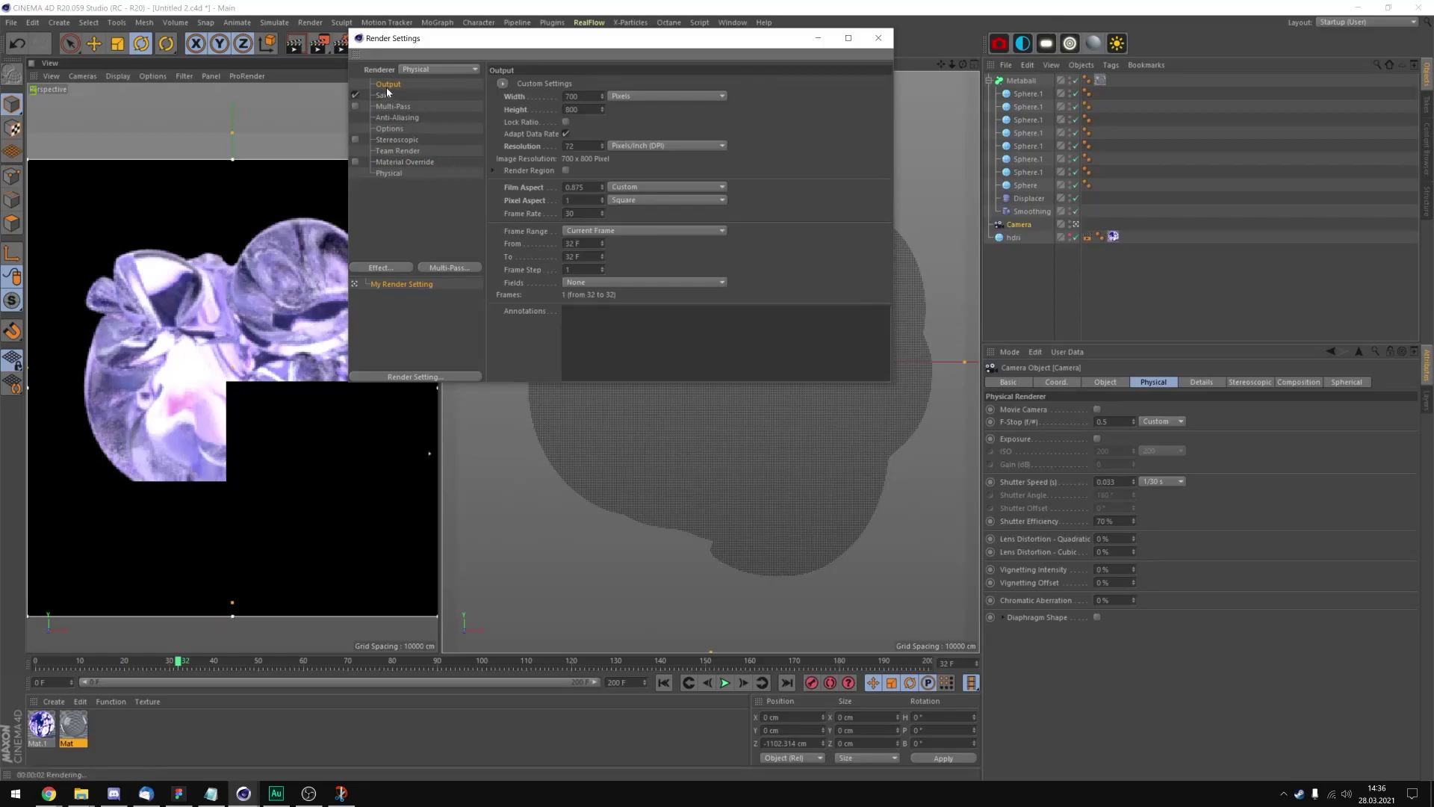
double_click(568, 97)
type("4000")
key("Tab")
type("5000")
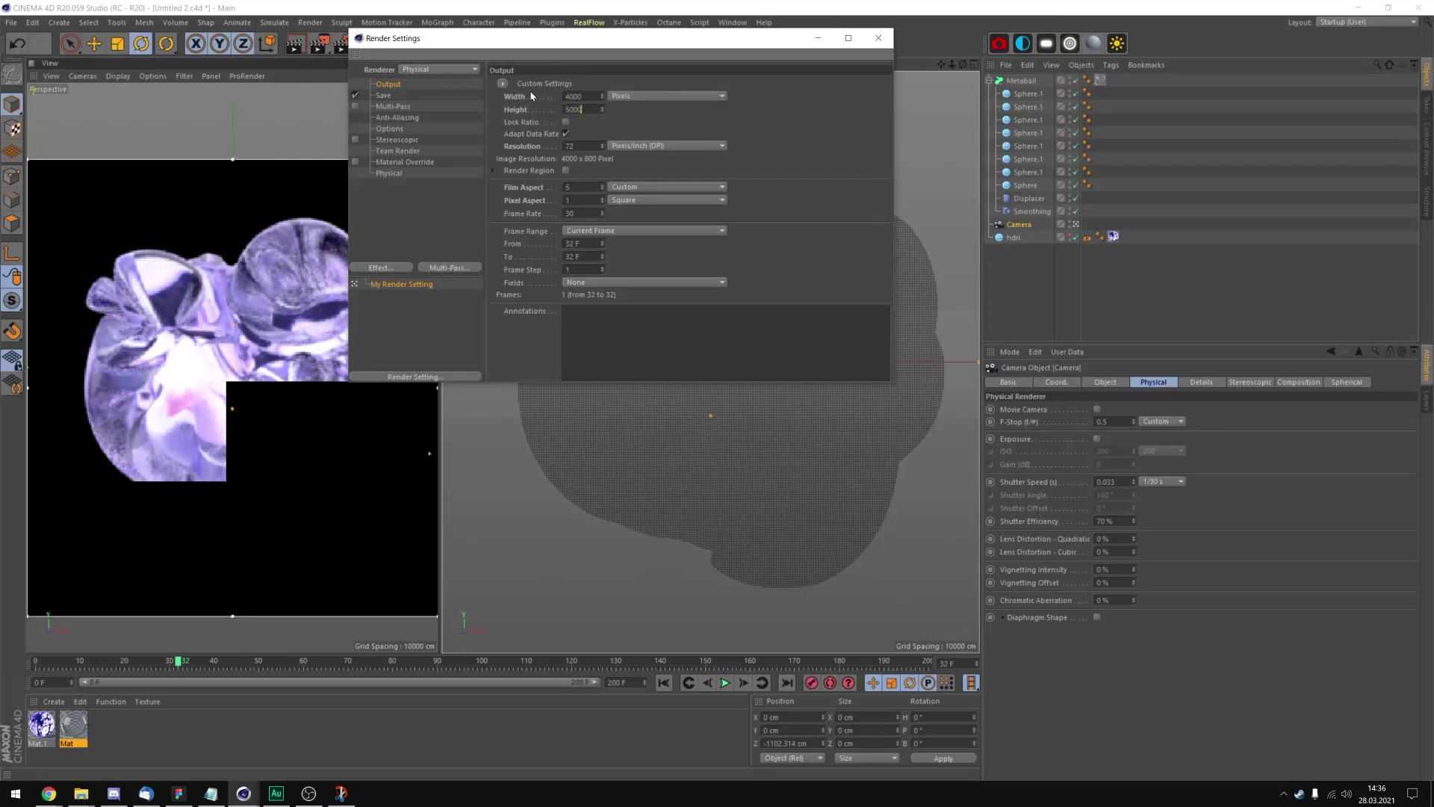
key("Return")
left_click(878, 38)
left_click_drag(940, 64, 925, 66)
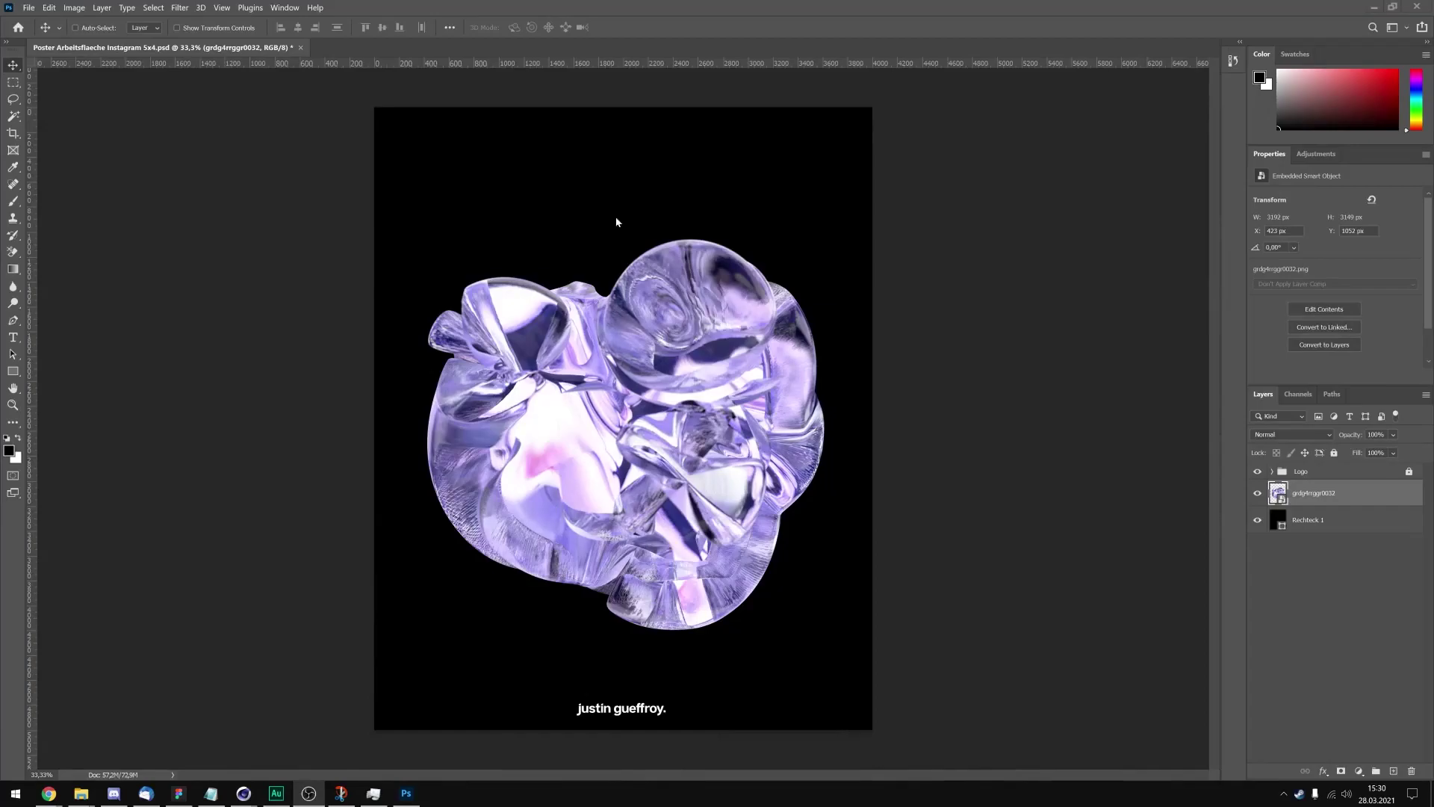
In Photoshop, apply a Camera Raw Filter to the blob layer: Exposure -0.35, Contrast +7, Highlights -4, Shadows +86, Blacks +76, Texture +9, Clarity +2, Vibrance +43.
left_click(200, 6)
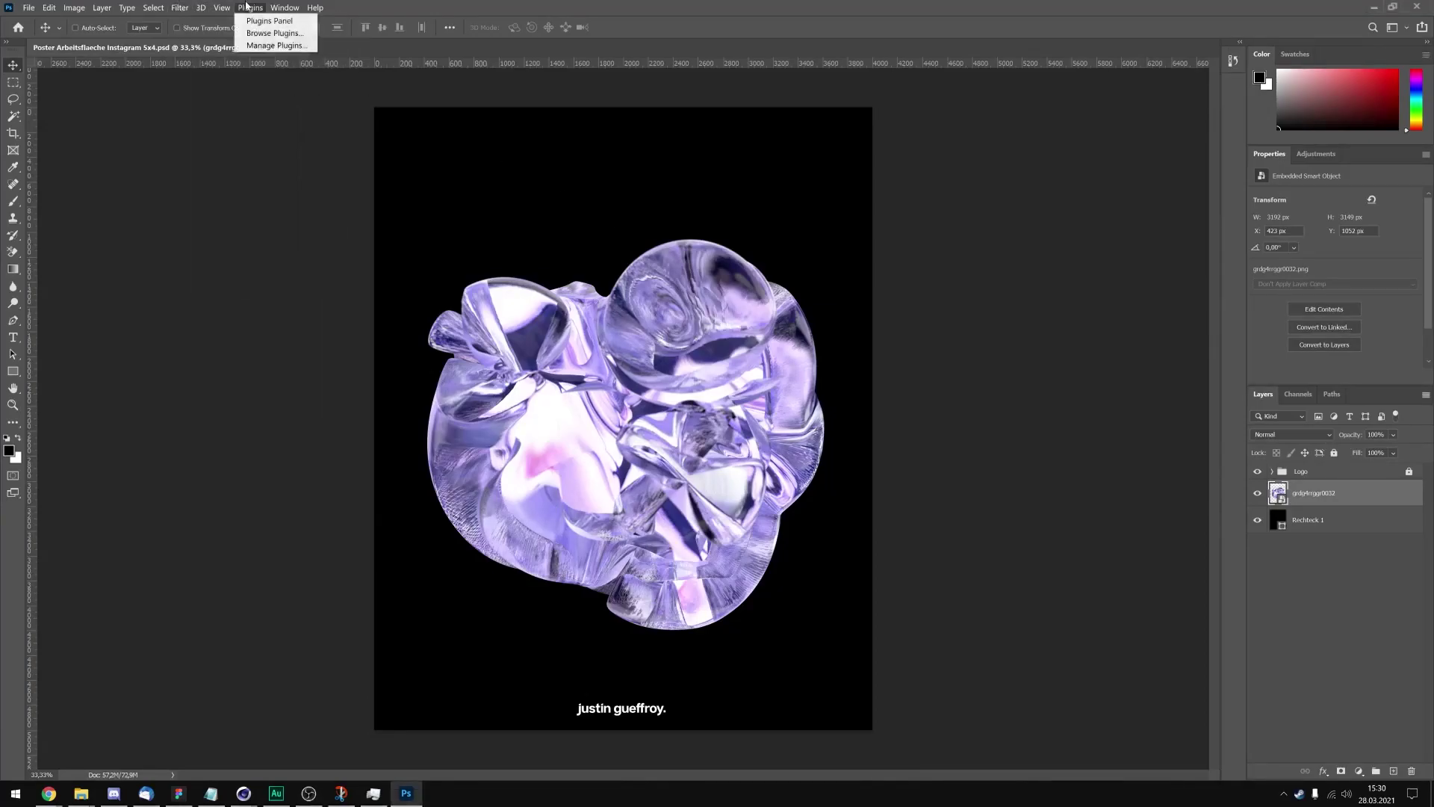
left_click(179, 7)
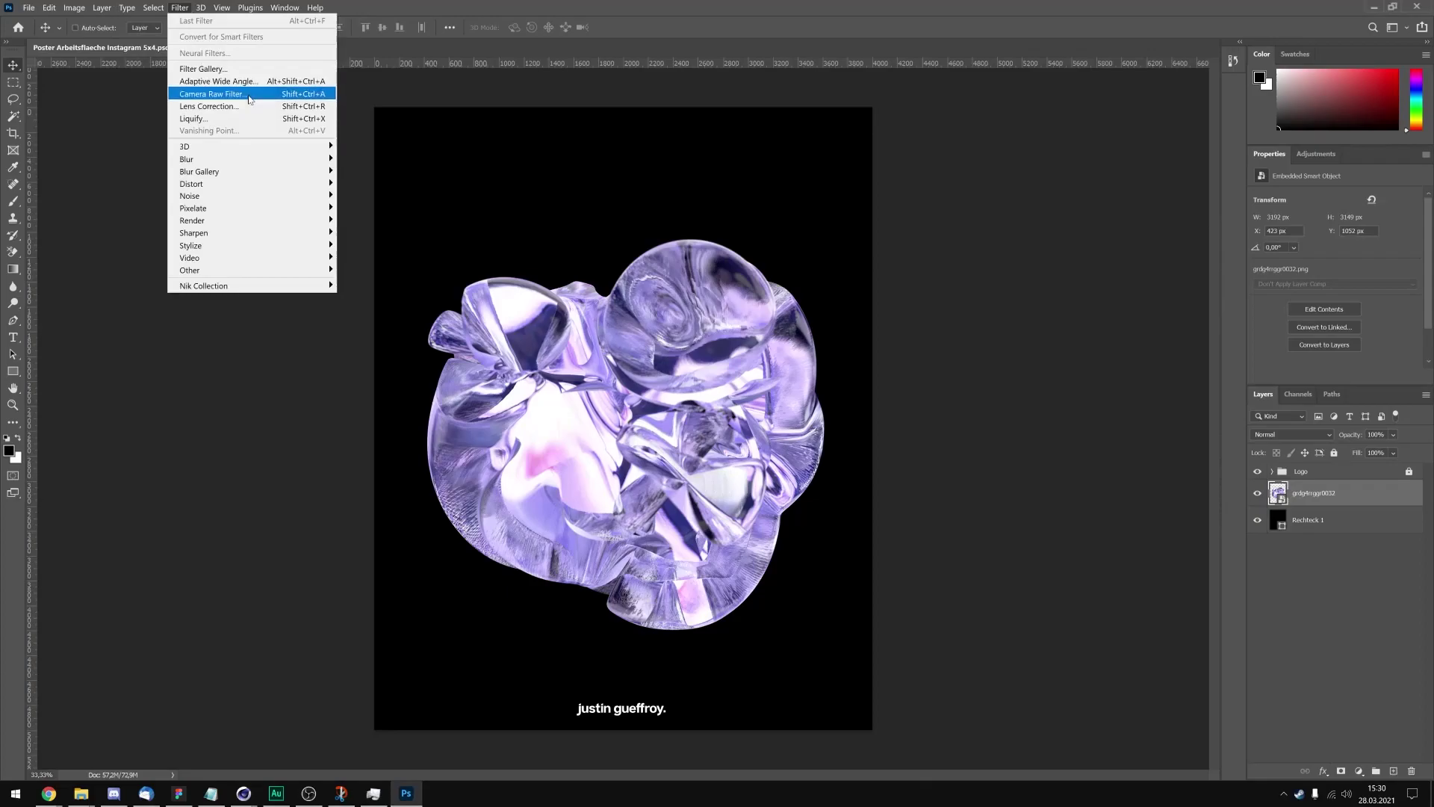
left_click(245, 99)
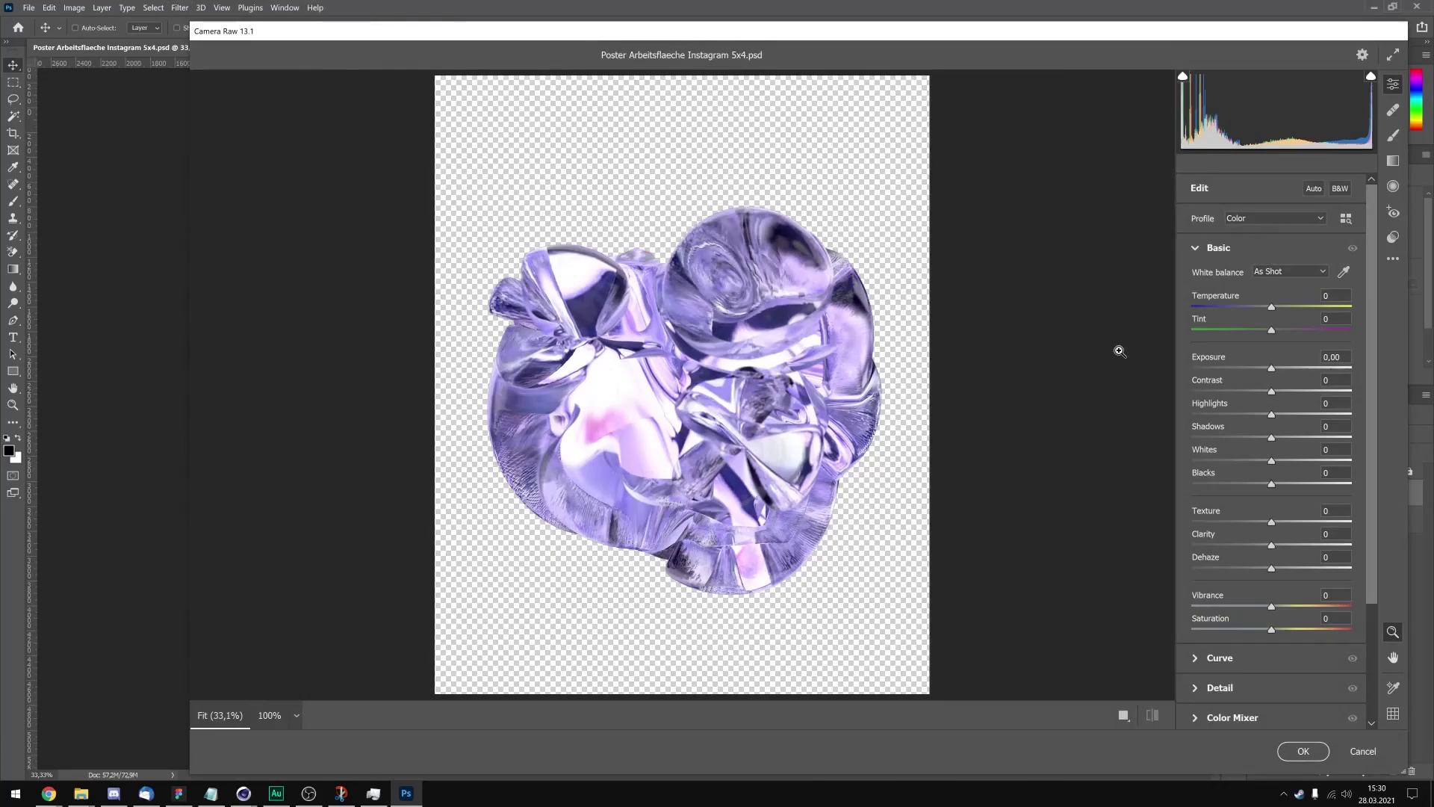
left_click_drag(1273, 368, 1277, 390)
left_click_drag(1271, 413, 1268, 414)
left_click_drag(1271, 437, 1340, 437)
left_click_drag(1272, 483, 1332, 483)
left_click_drag(1271, 521, 1273, 545)
left_click_drag(1271, 606, 1305, 606)
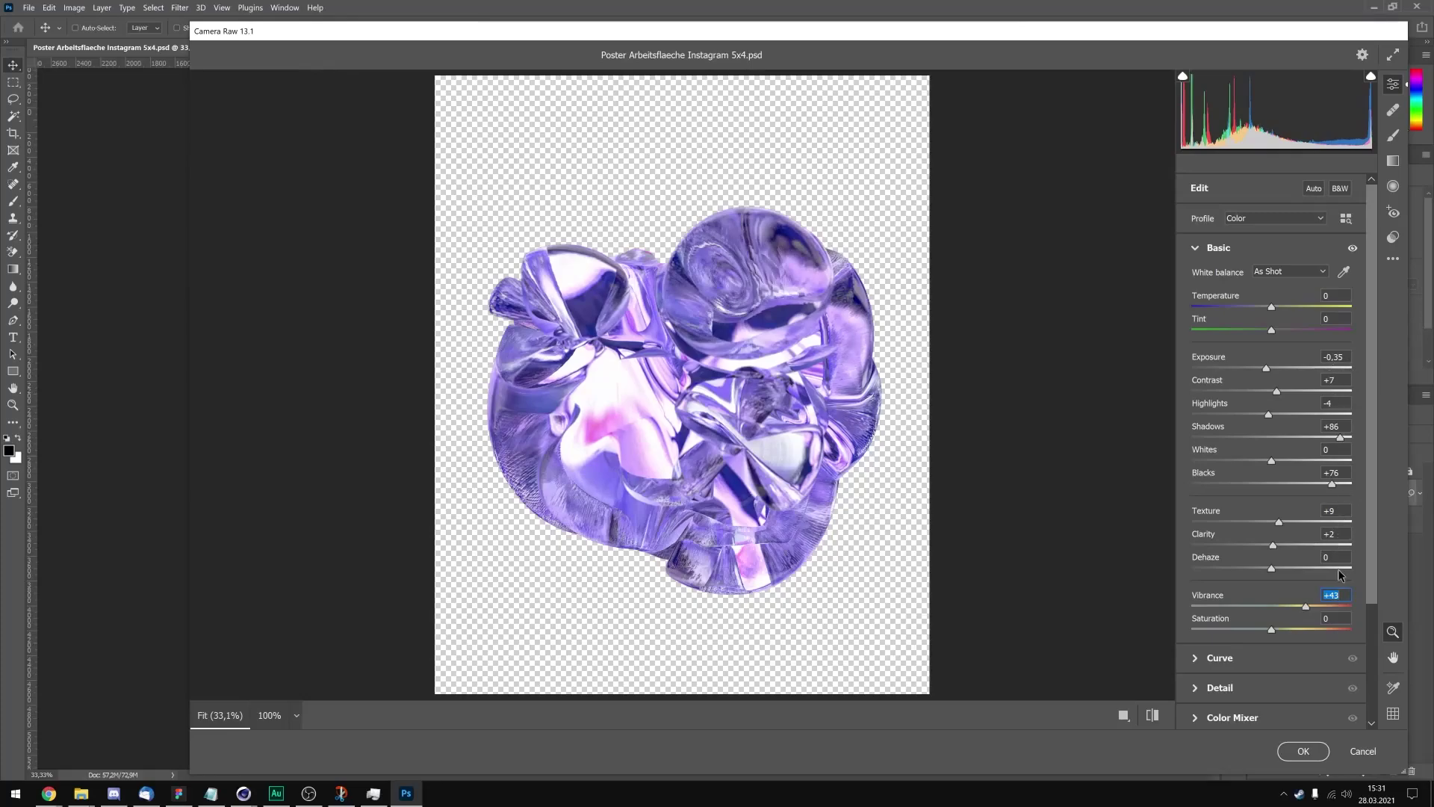
key("Return")
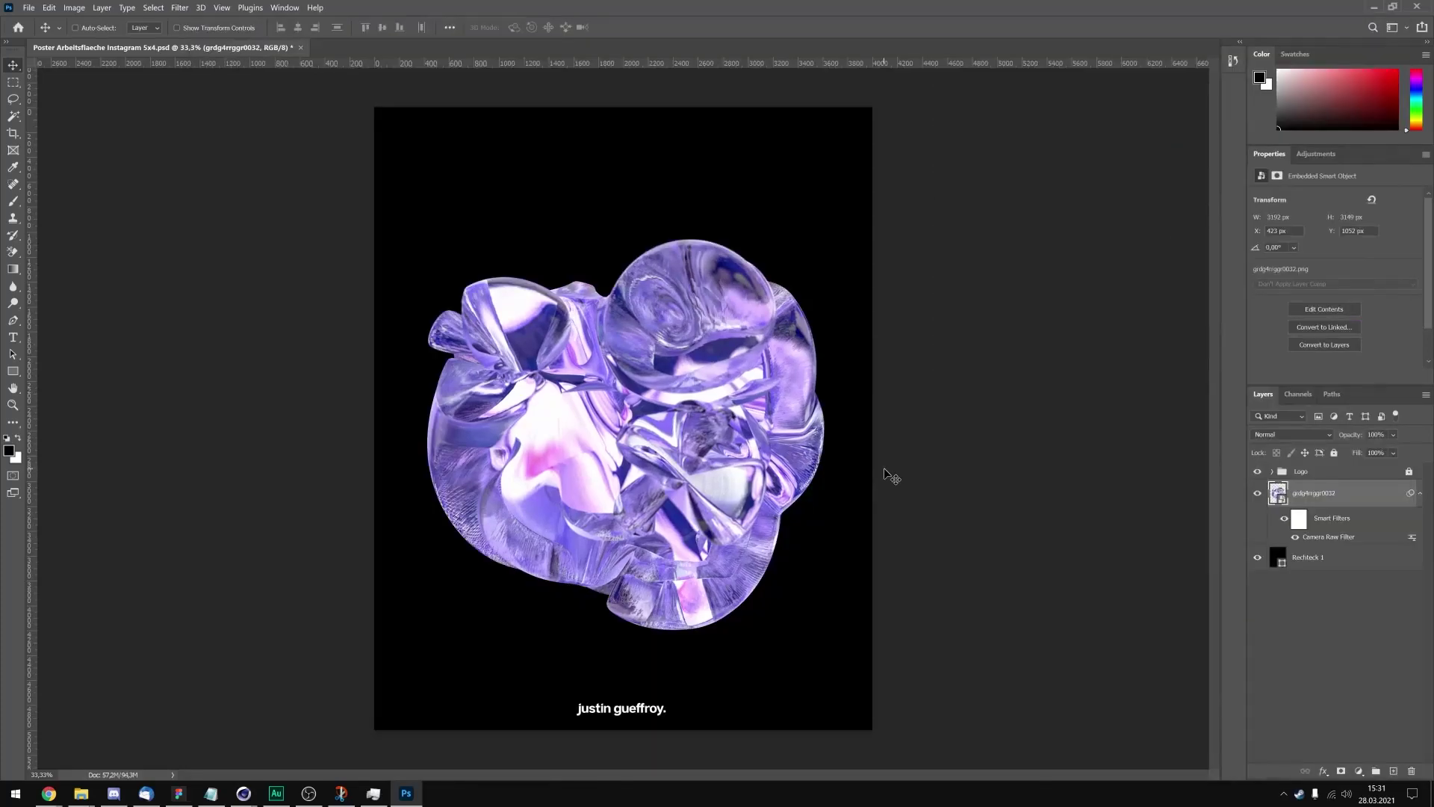
Change the background rectangle's fill from black to the pale lavender colour c0bfd8.
double_click(1275, 560)
left_click_drag(867, 348, 737, 279)
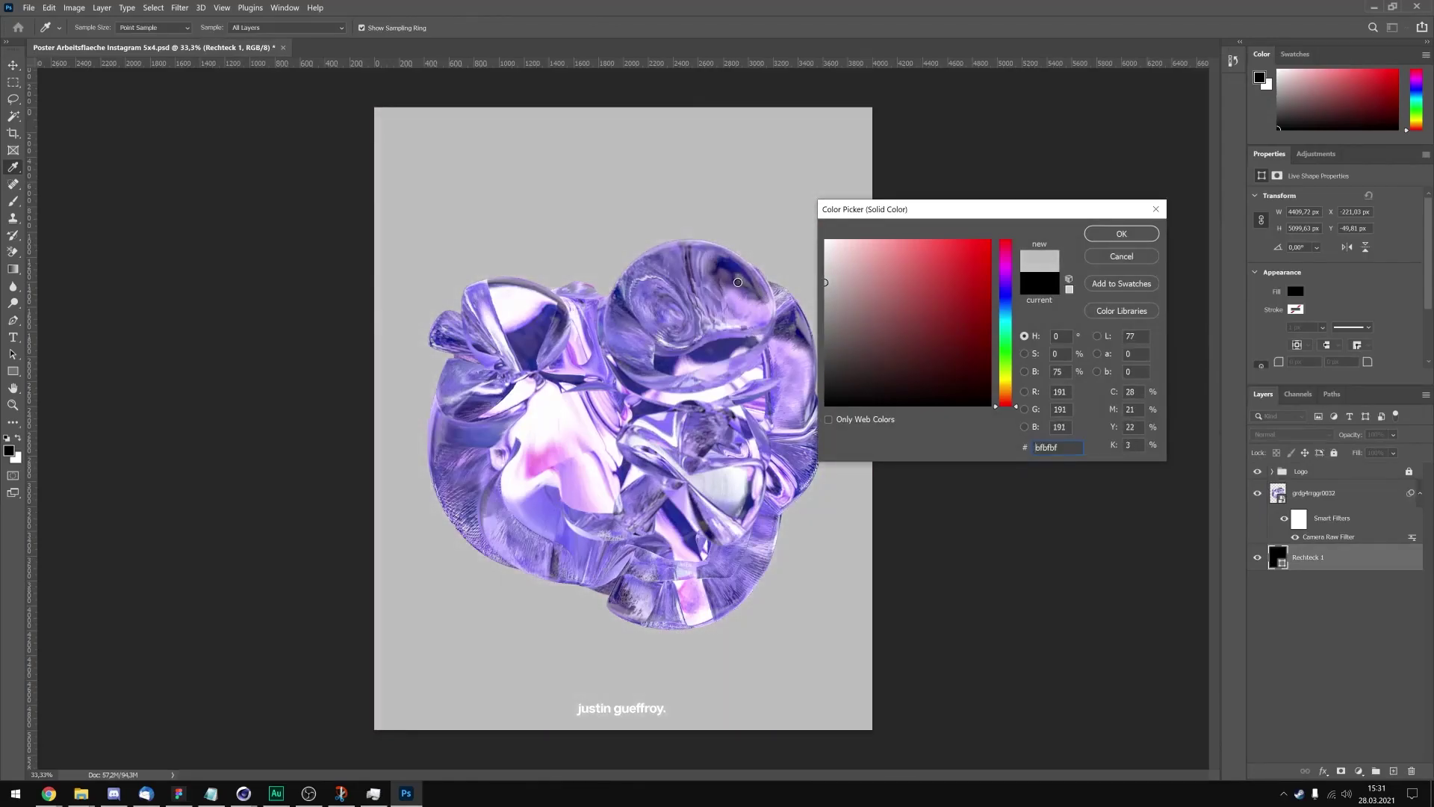
left_click_drag(1005, 303, 1005, 295)
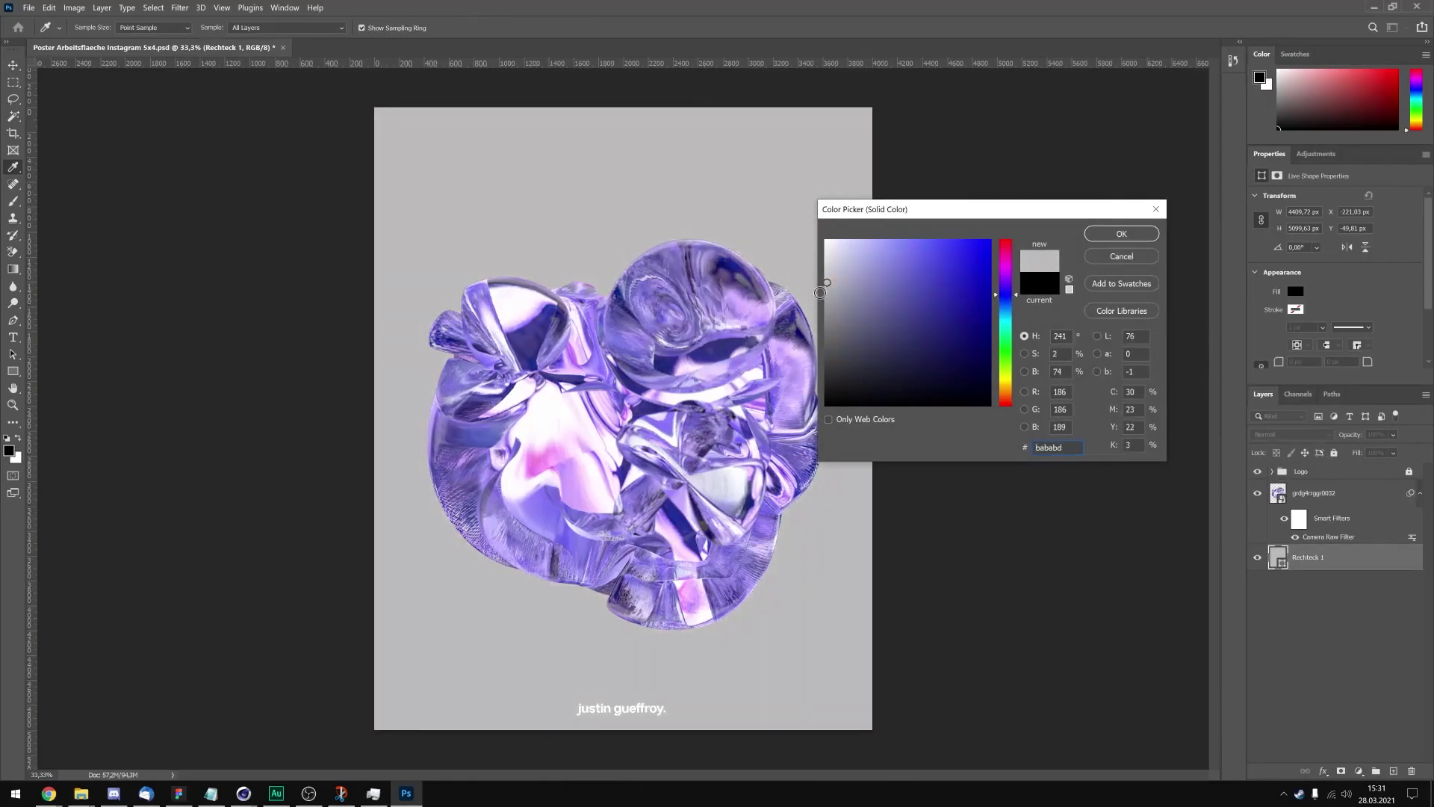
mouse_move(847, 292)
left_mouse_down()
mouse_move(870, 285)
mouse_move(796, 276)
left_mouse_up()
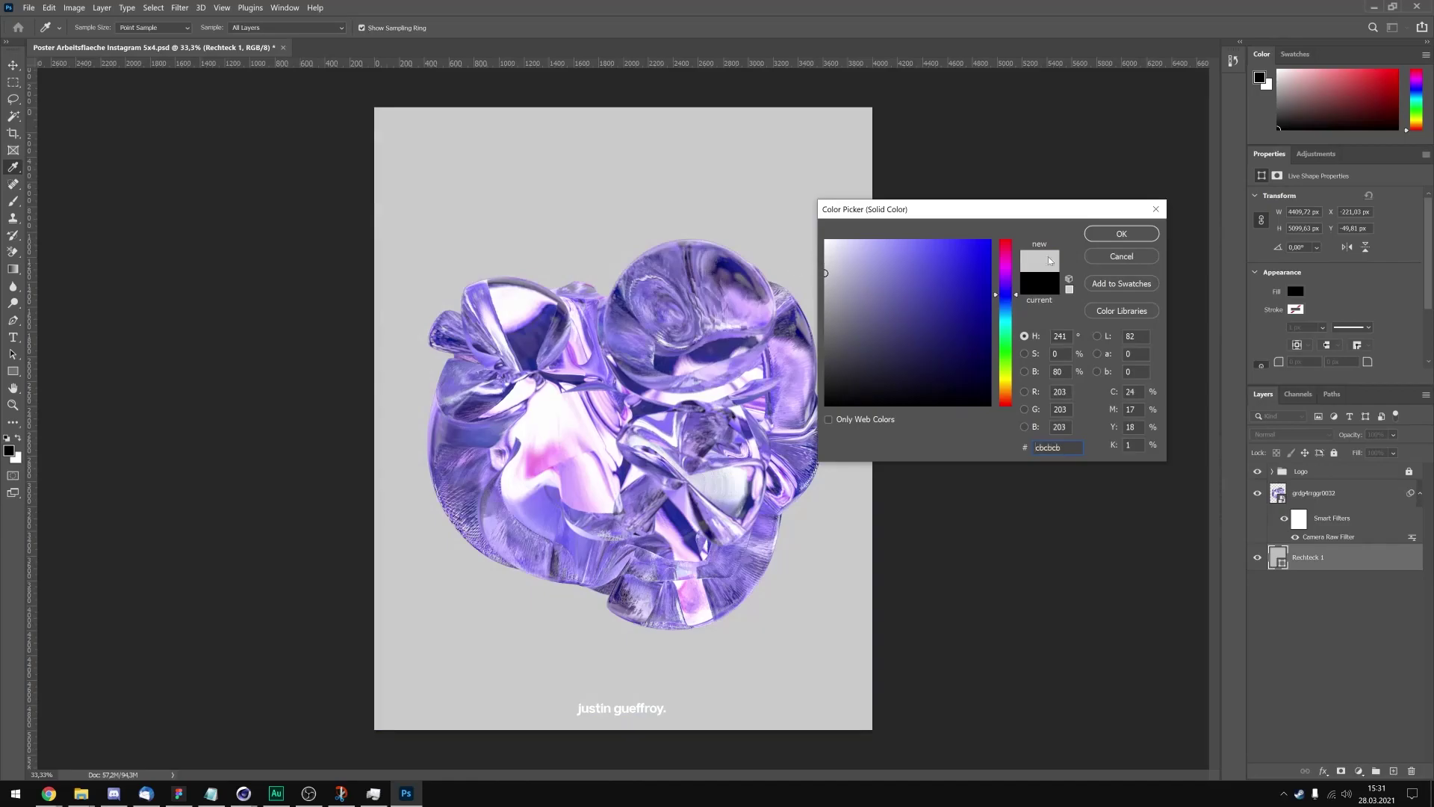
mouse_move(911, 291)
left_mouse_down()
mouse_move(859, 258)
mouse_move(850, 266)
left_mouse_up()
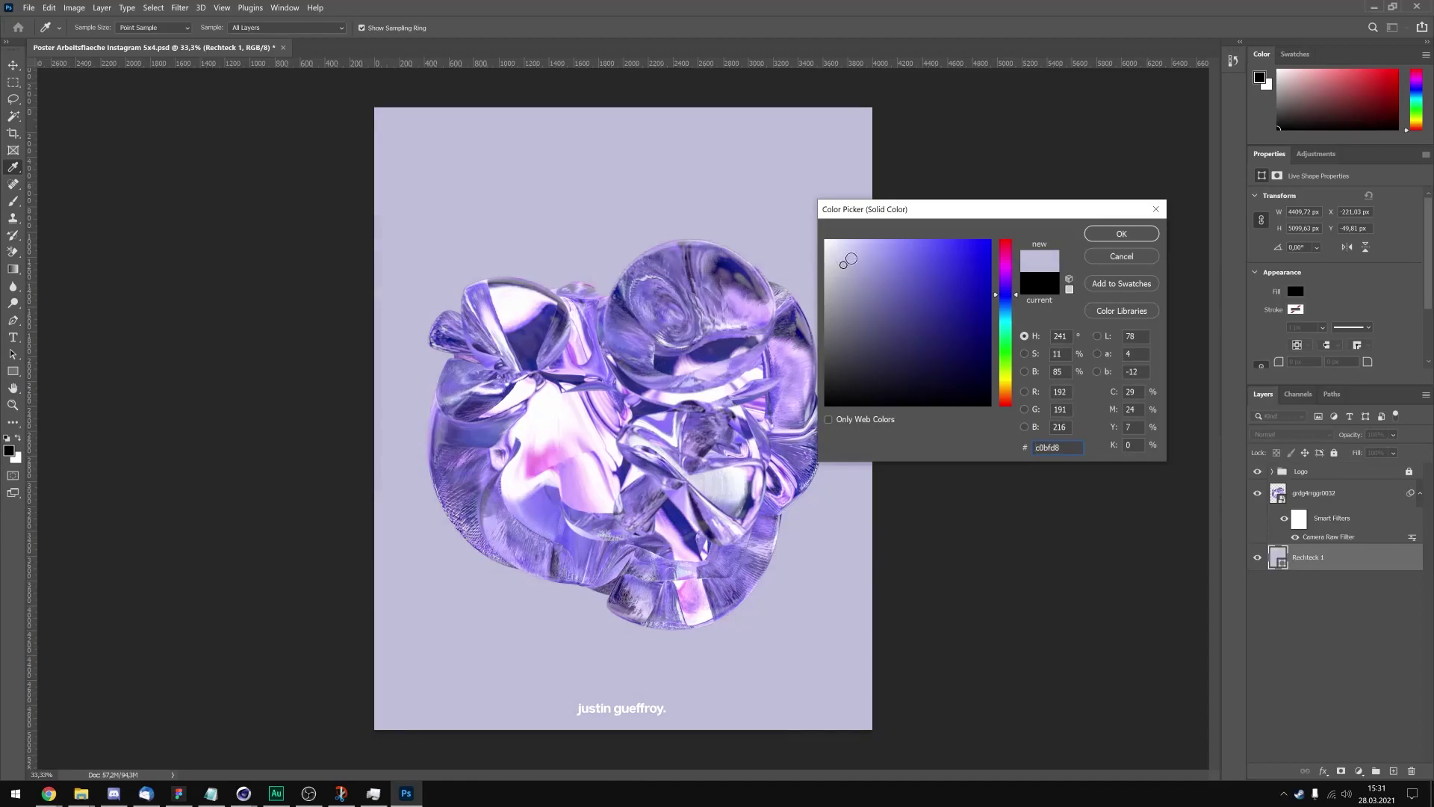
left_click(1115, 235)
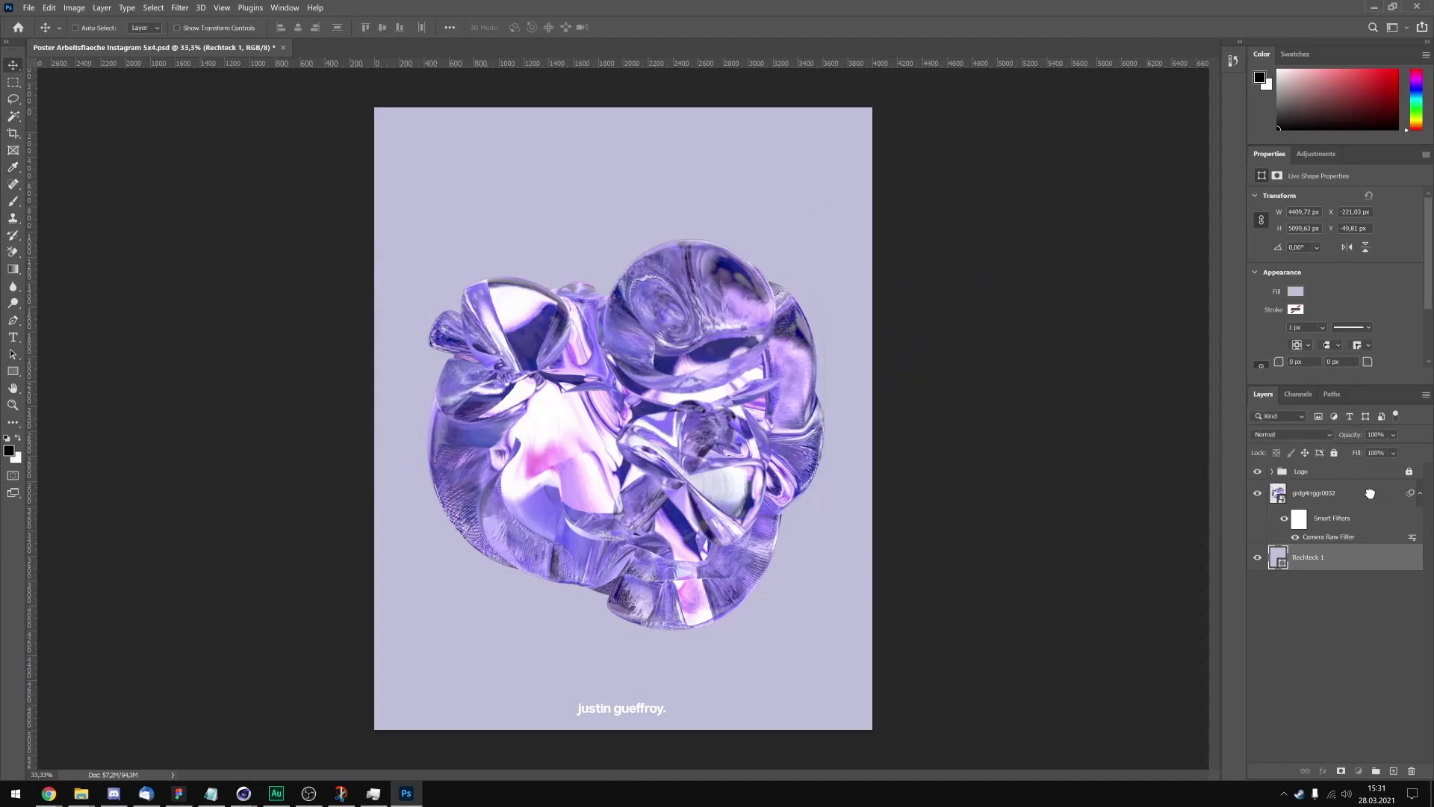
Duplicate the blob layer, hide the original and rasterize the copy.
left_click_drag(1370, 493, 1318, 497, "alt")
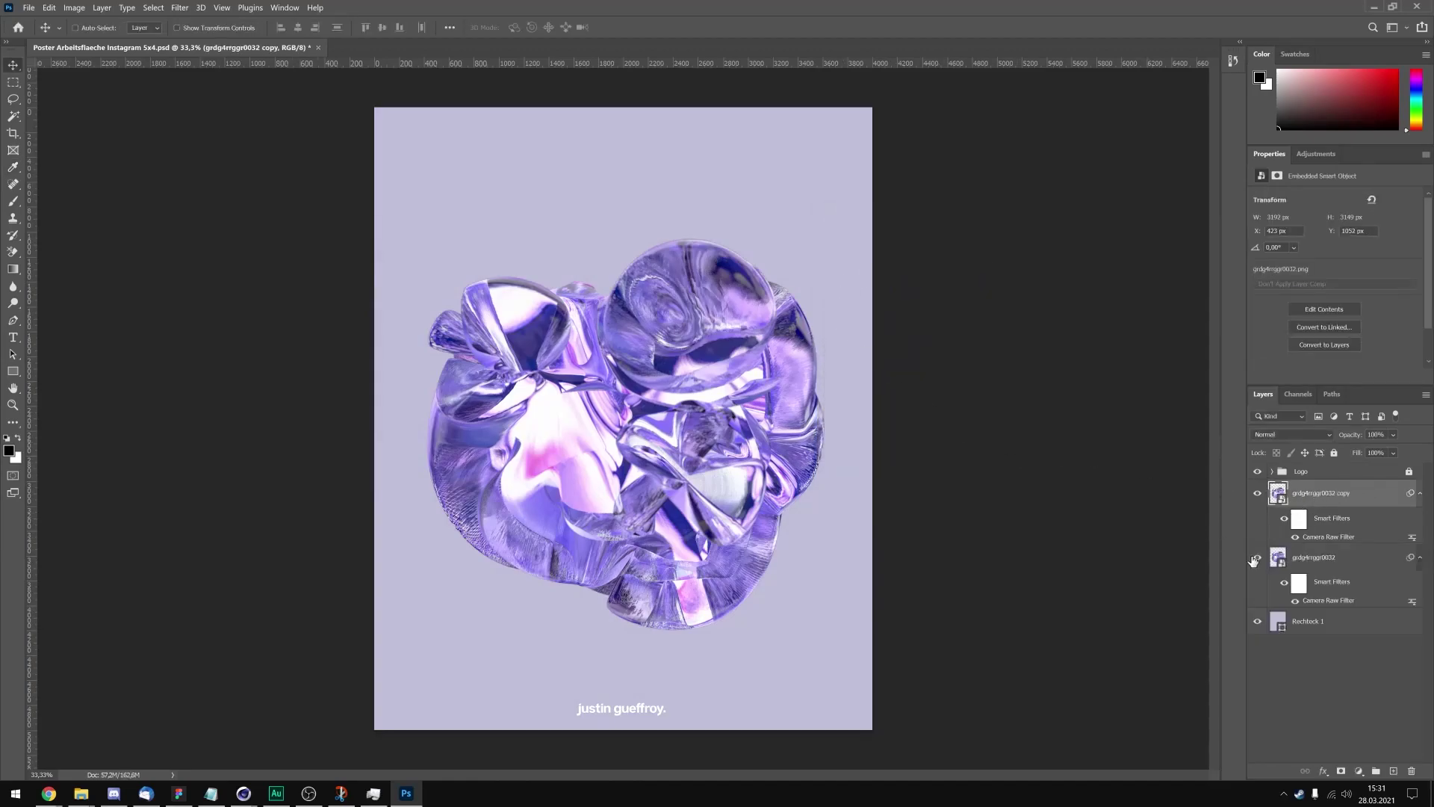
right_click(1381, 494)
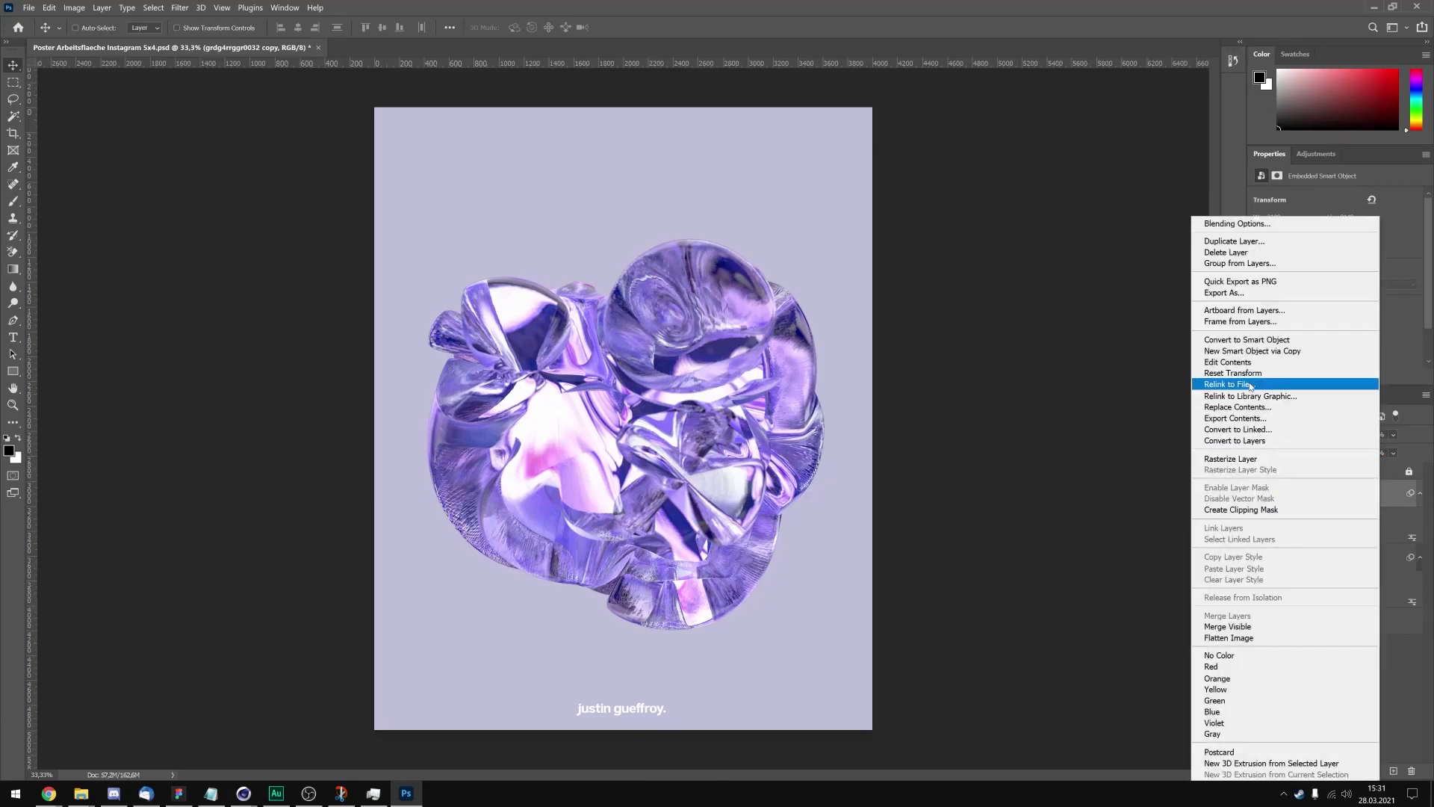
left_click(1252, 459)
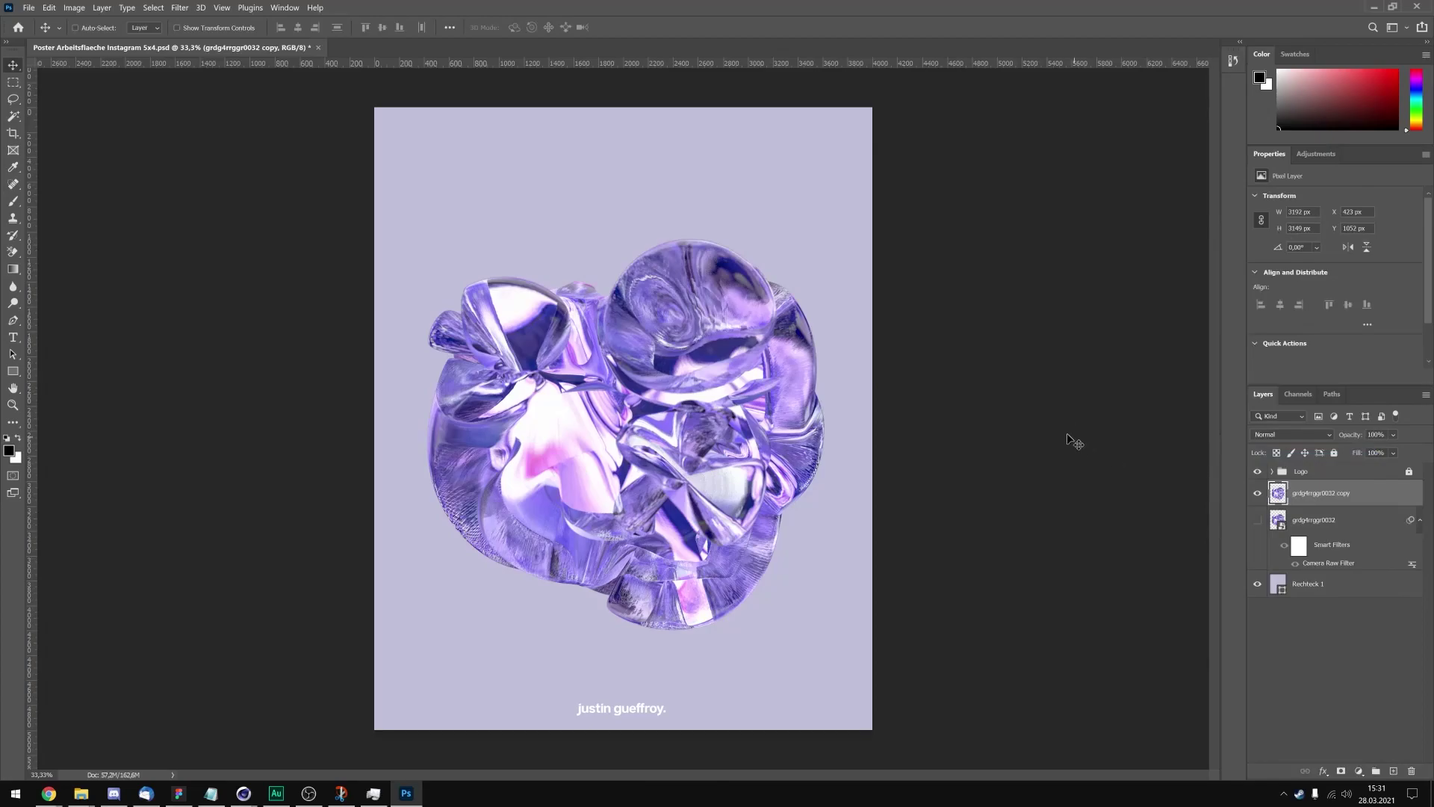
Distort the rasterized blob copy with the Liquify filter, pushing its lobes and folds into new shapes.
left_click(188, 7)
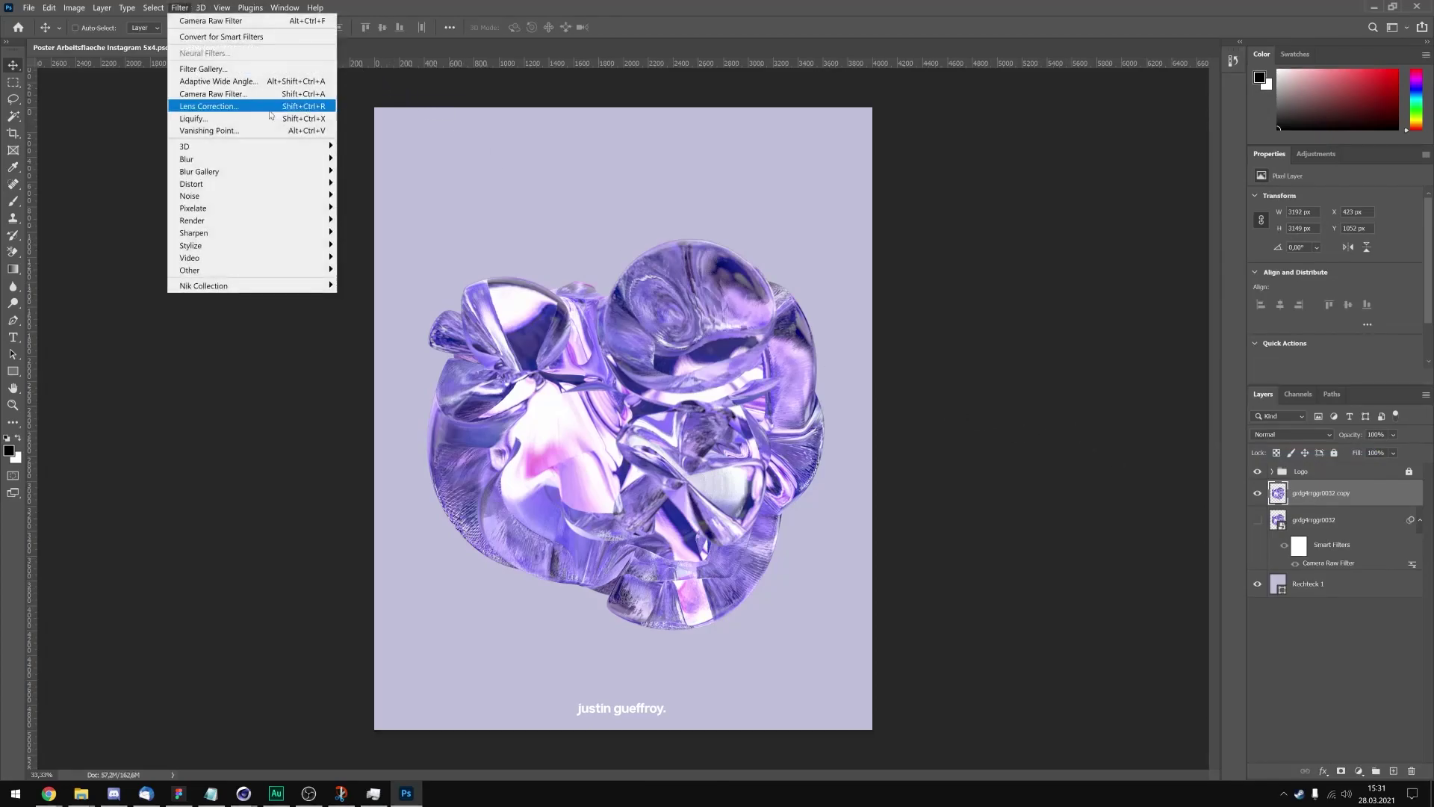
left_click(202, 118)
mouse_move(507, 317)
right_mouse_down("alt")
mouse_move(657, 318)
mouse_move(580, 317)
mouse_move(629, 318)
right_mouse_up("alt")
mouse_move(500, 337)
left_mouse_down()
mouse_move(512, 304)
mouse_move(448, 482)
mouse_move(454, 408)
mouse_move(513, 640)
mouse_move(602, 630)
mouse_move(785, 570)
mouse_move(712, 543)
mouse_move(545, 593)
mouse_move(592, 585)
mouse_move(550, 522)
mouse_move(670, 313)
mouse_move(617, 291)
mouse_move(576, 404)
mouse_move(672, 526)
left_mouse_up()
right_click_drag(645, 586, 580, 586, "alt")
mouse_move(644, 586)
left_mouse_down()
mouse_move(551, 602)
mouse_move(445, 503)
left_mouse_up()
left_click_drag(754, 680, 720, 649)
left_click(1331, 749)
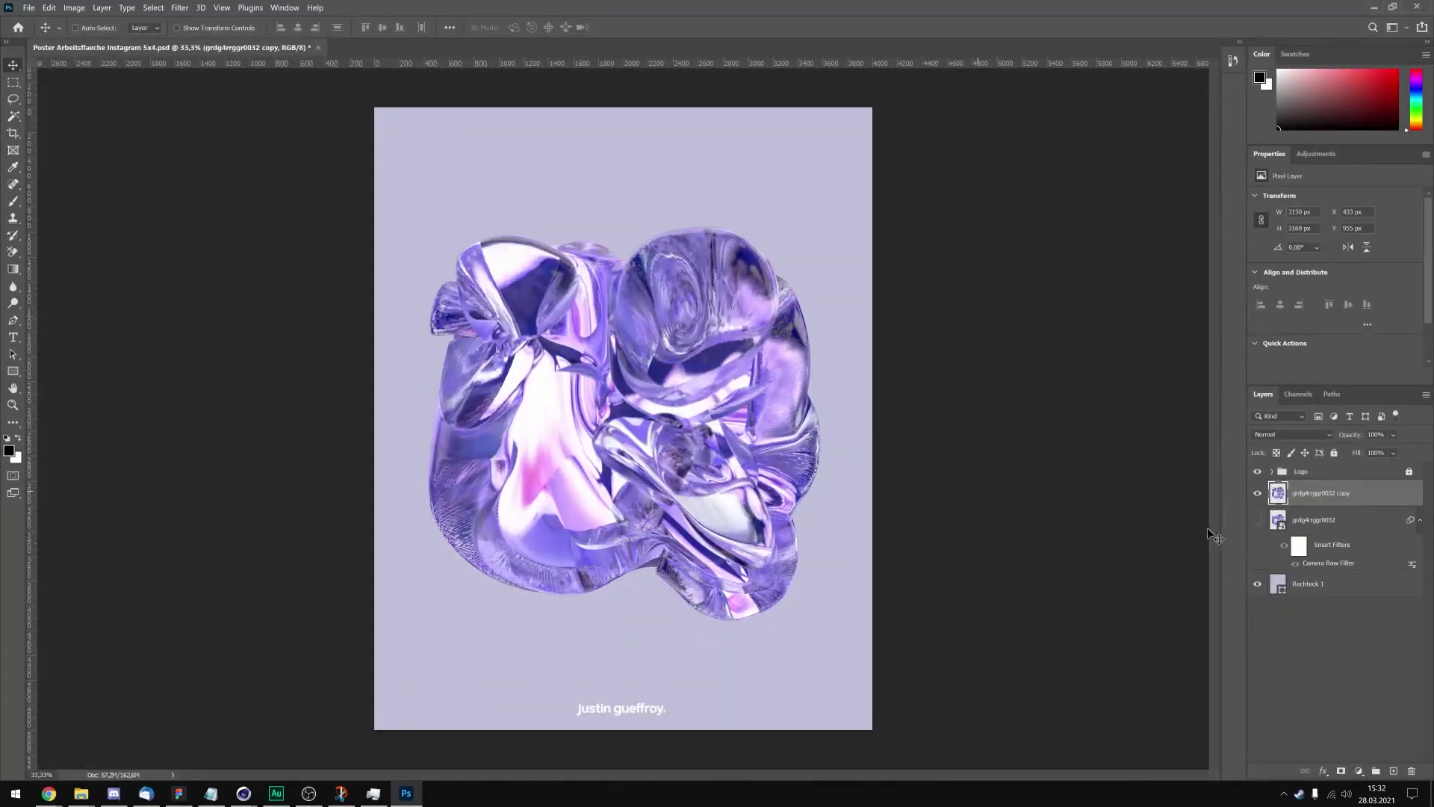
Compare the liquified blob with the original by toggling the two layers' visibility, leaving only the liquified copy shown.
left_click(1260, 517)
left_click(1256, 499)
left_click(1254, 495)
left_click(1253, 495)
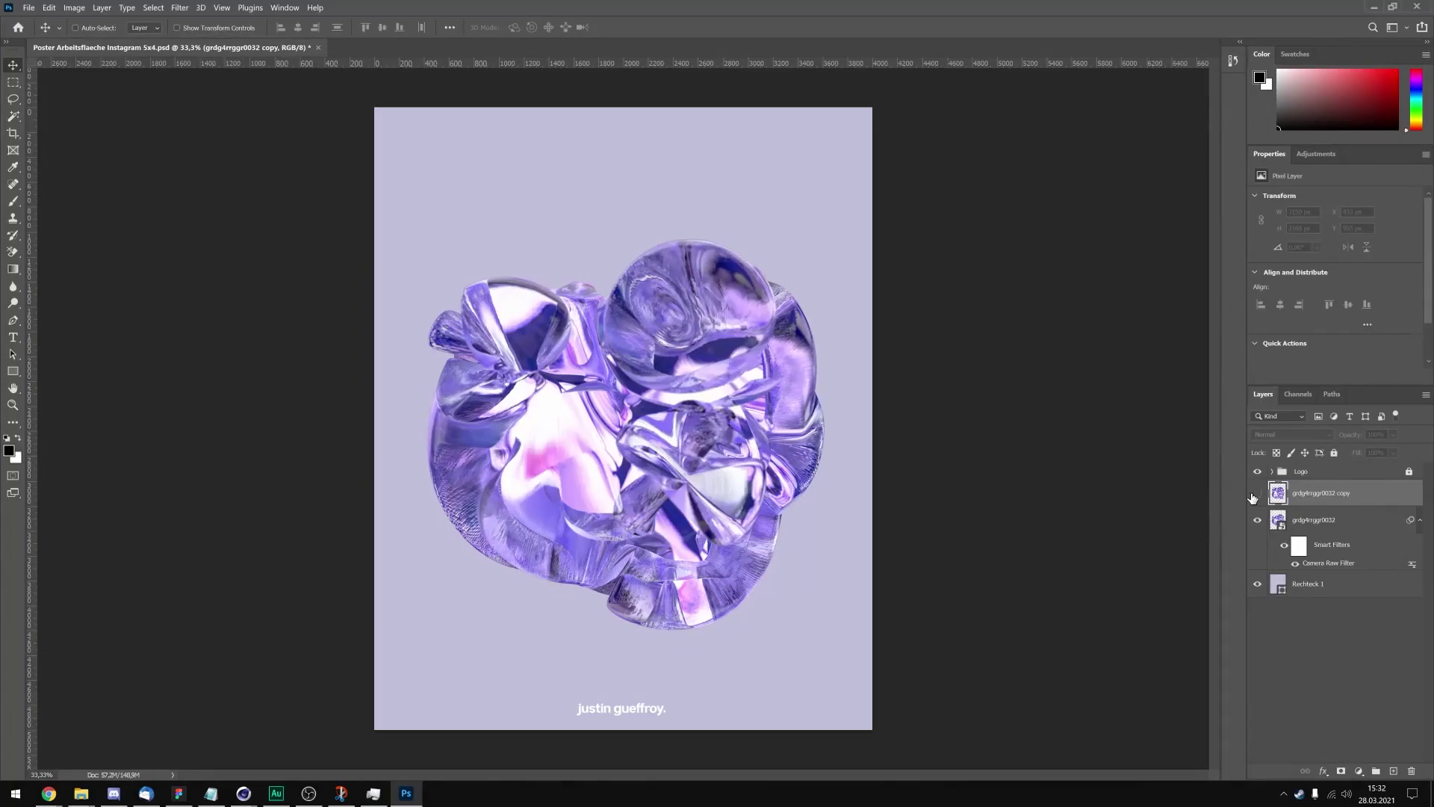
left_click(1253, 496)
left_click(1257, 518)
left_click(1257, 518)
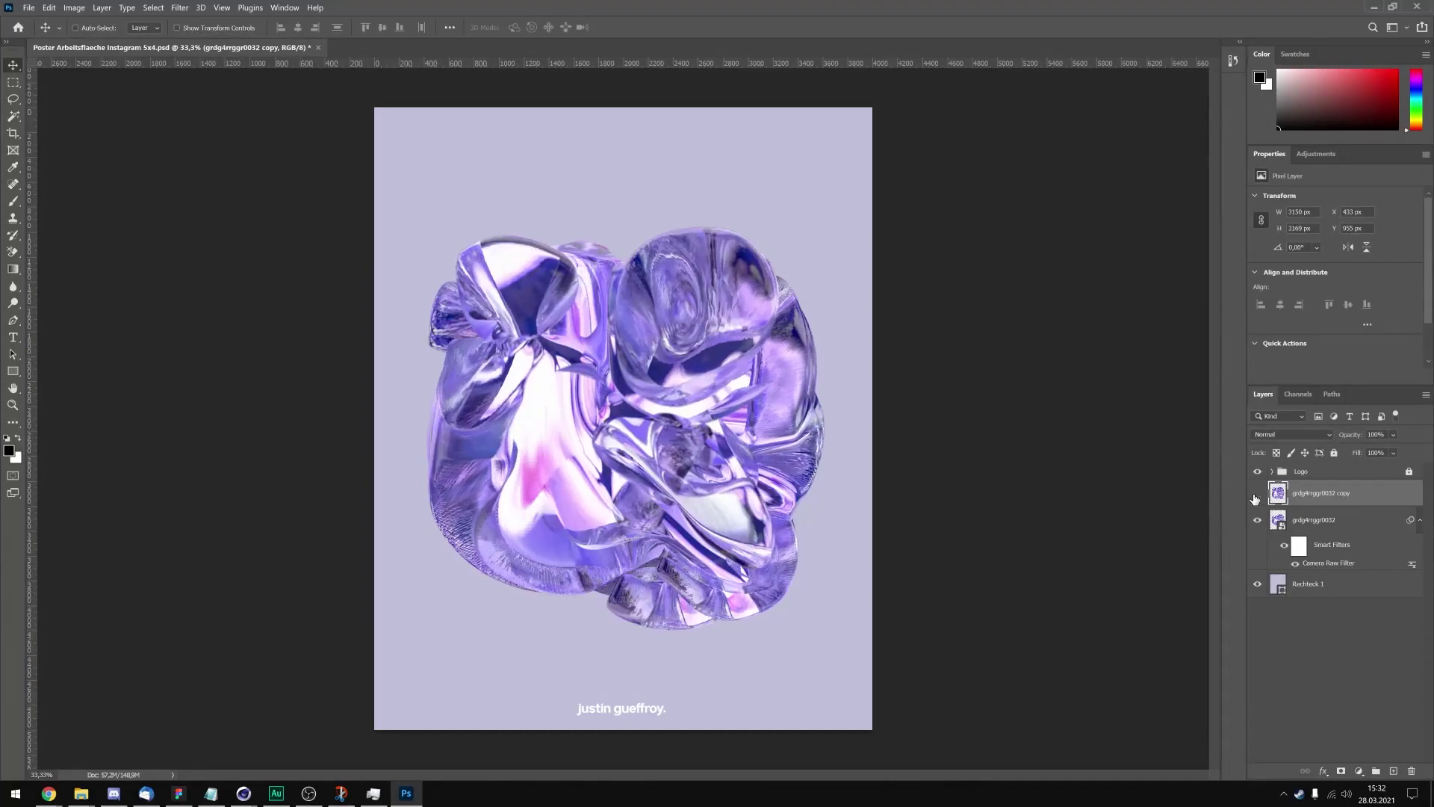
left_click(1257, 495)
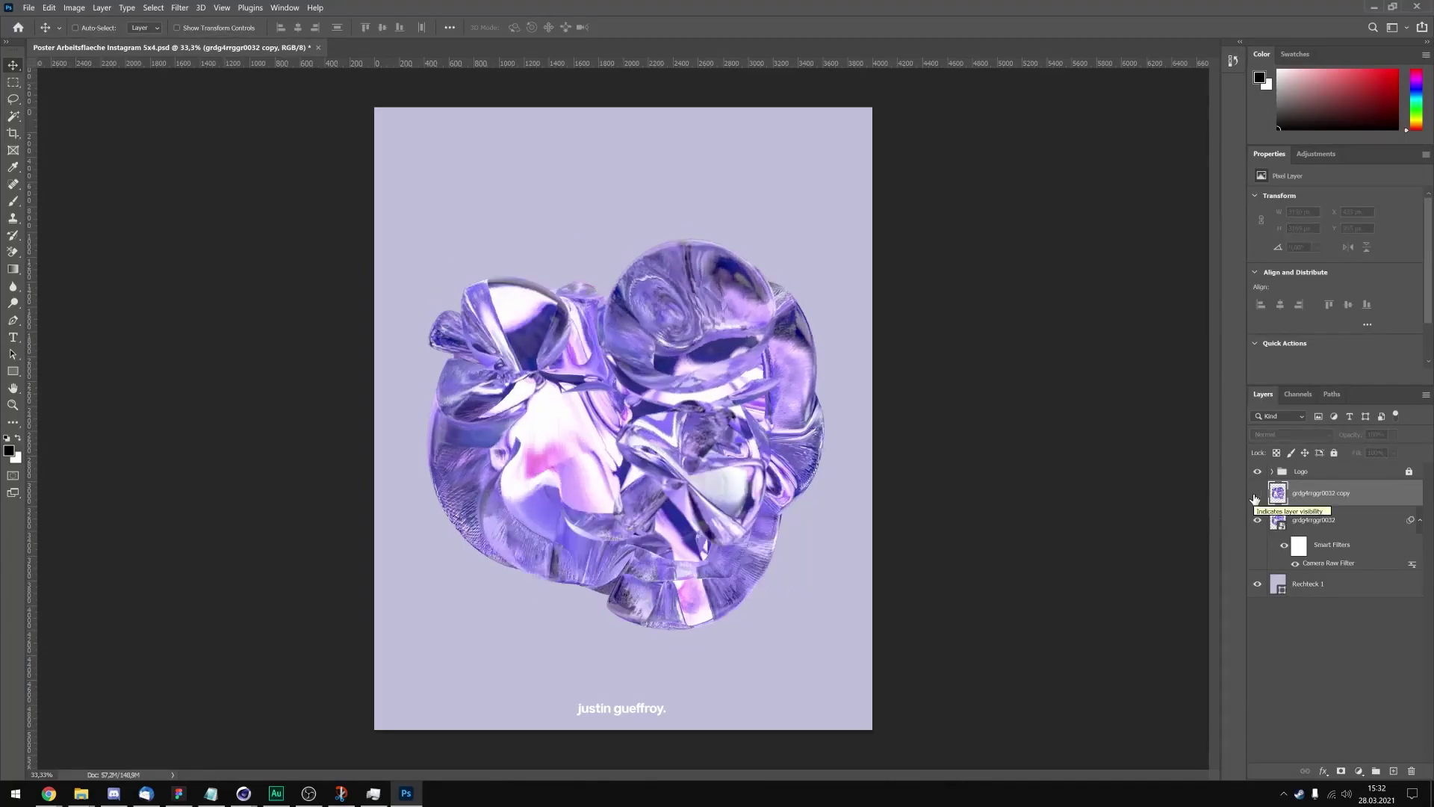
left_click(1256, 494)
left_click(1259, 520)
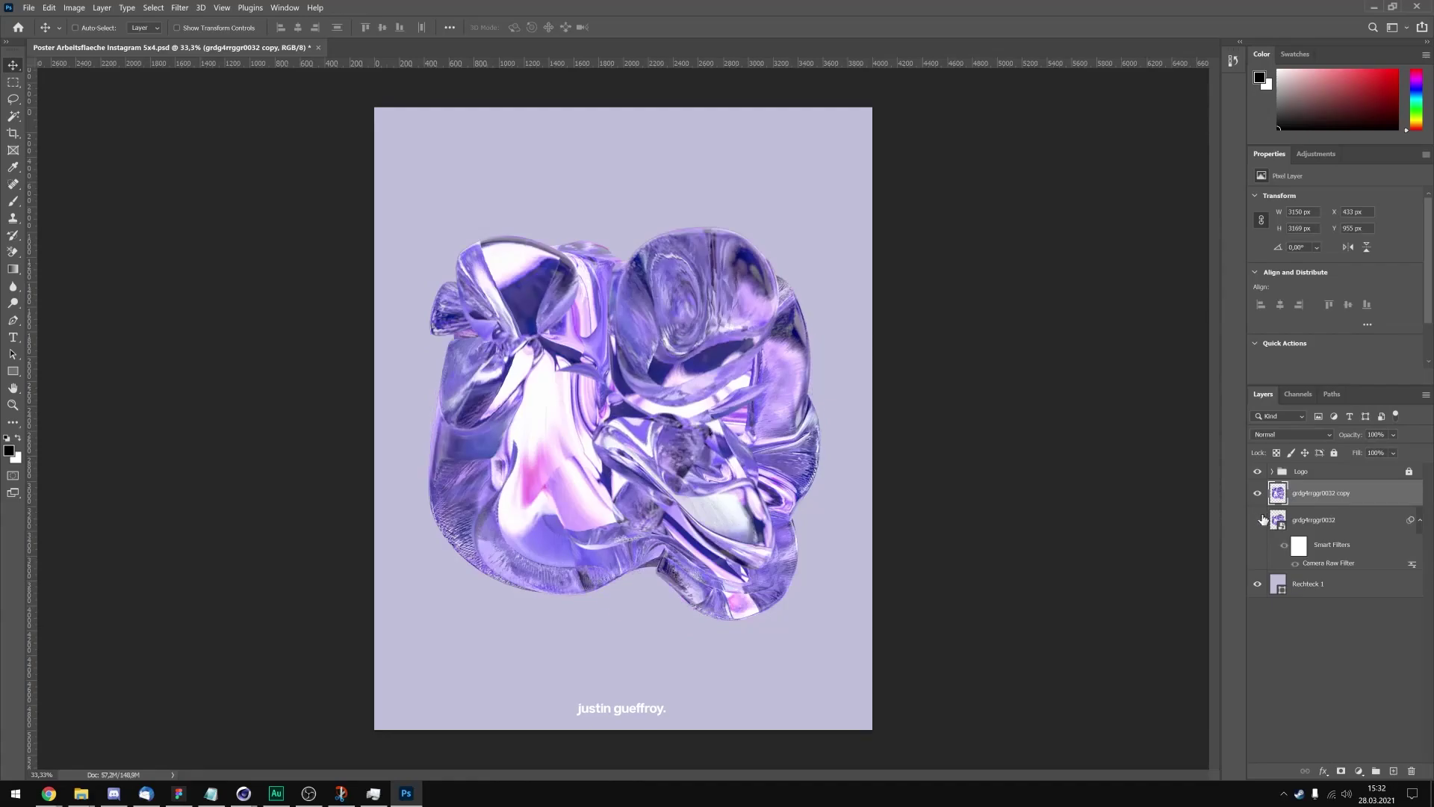